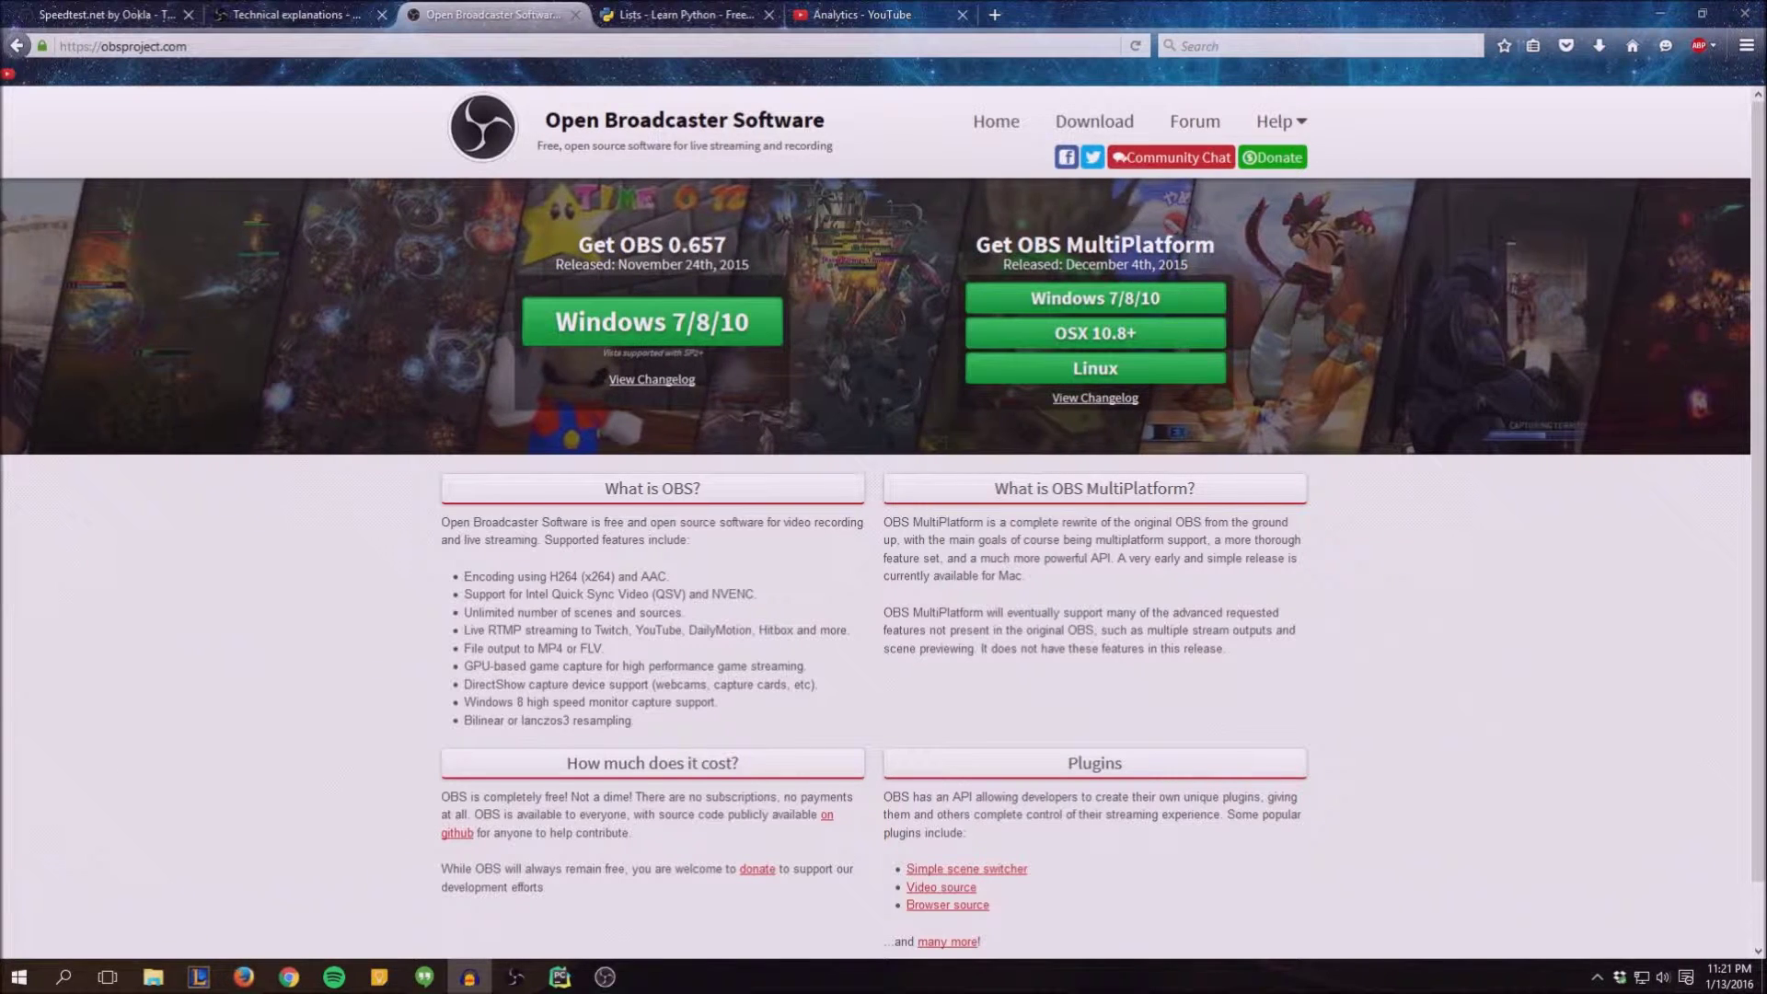
Bring up OBS, switch to the Games scene and back to Desktop, then return to the browser.
{"action": "left_click", "coordinate": [600, 978]}
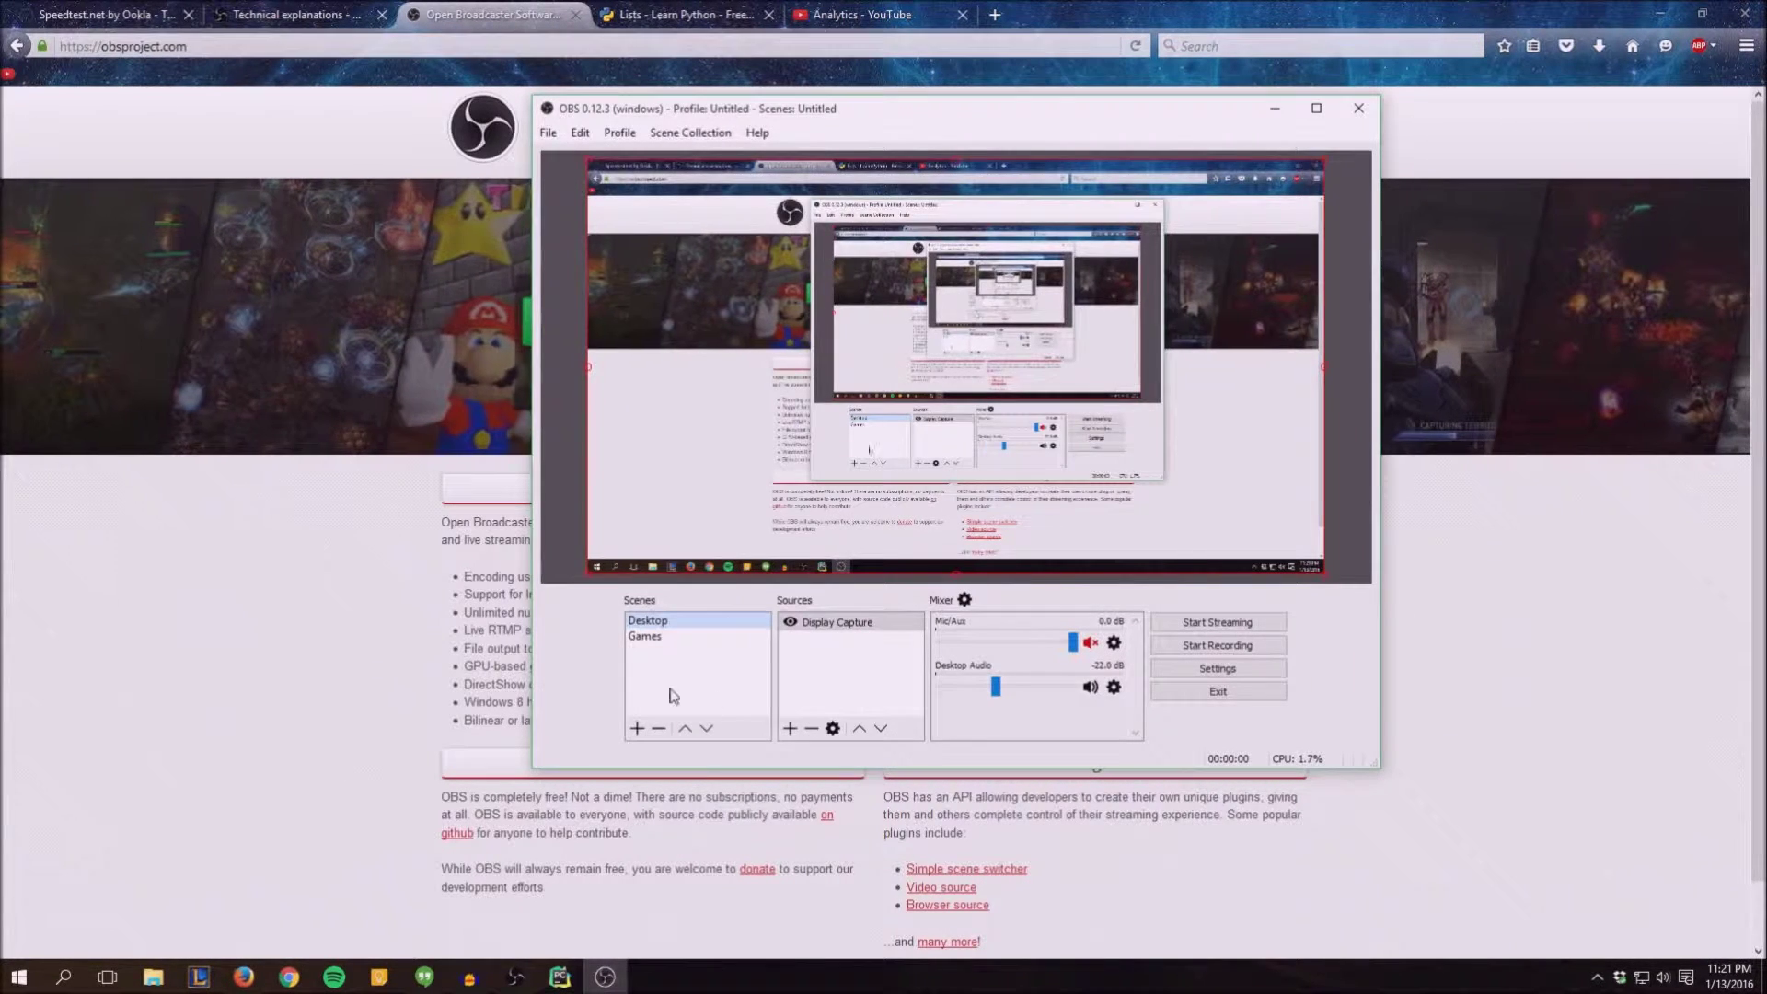
{"action": "left_click", "coordinate": [644, 636]}
{"action": "left_click", "coordinate": [648, 620]}
{"action": "left_click", "coordinate": [297, 595]}
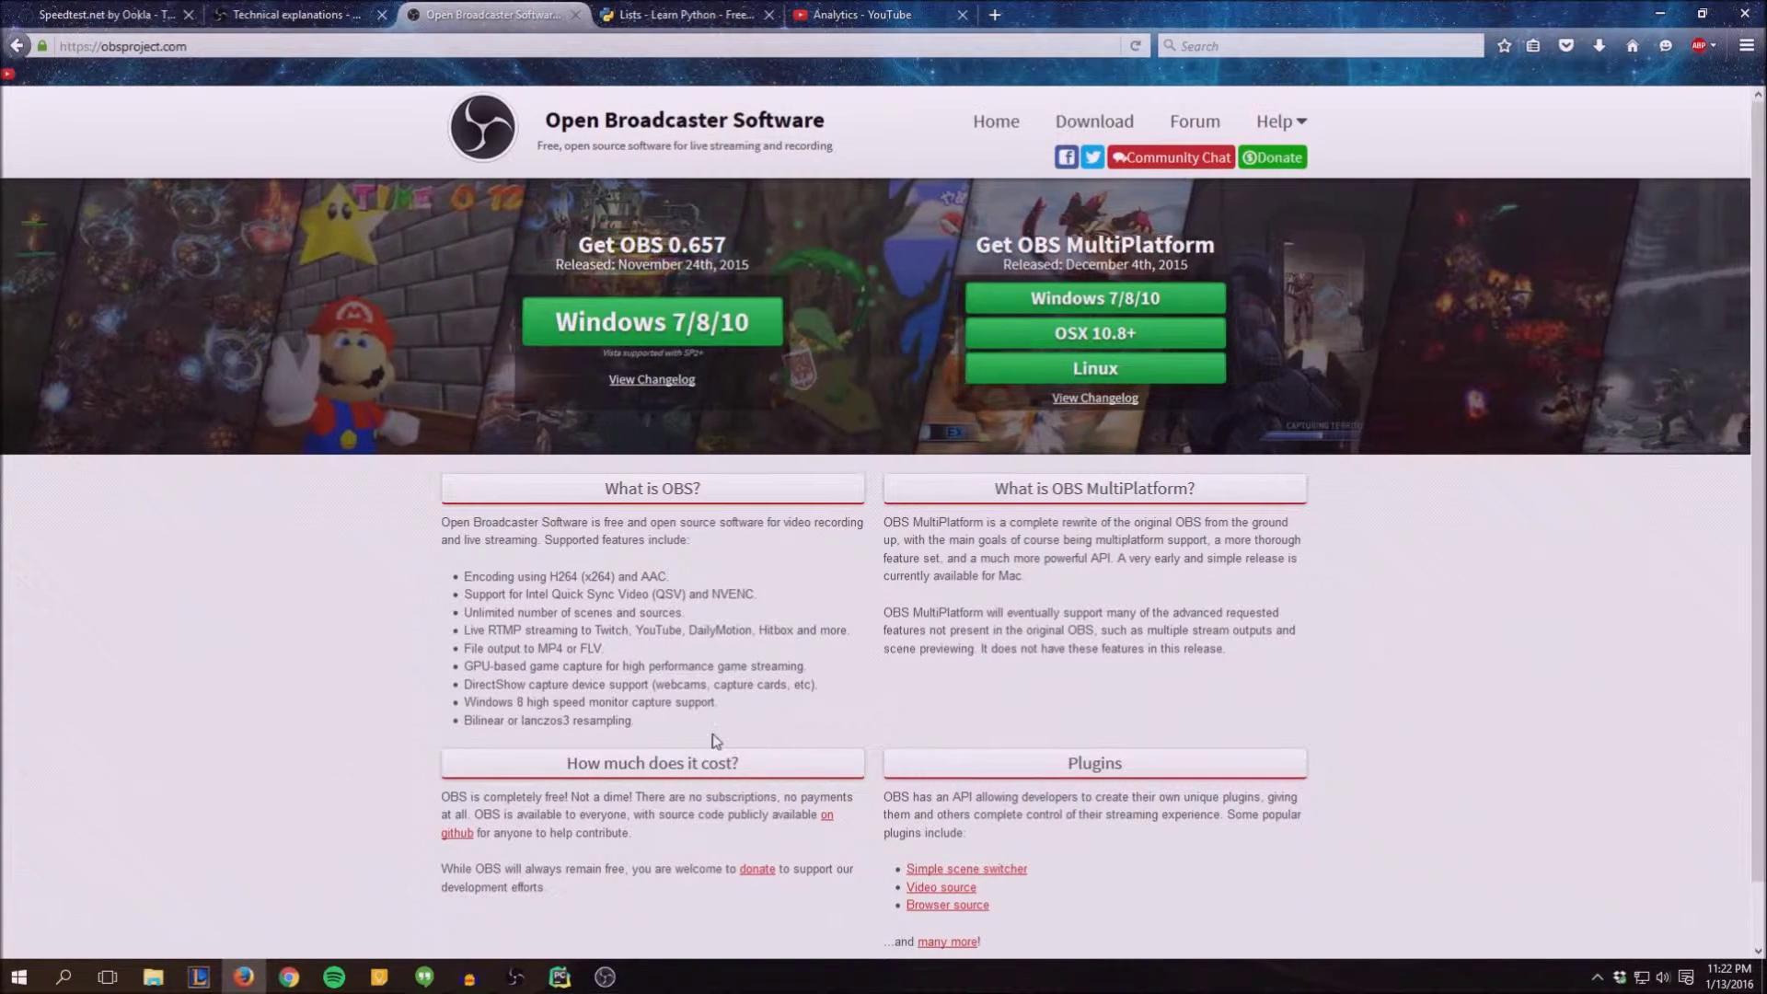
Skim the Technical explanations page, then go back to the Open Broadcaster Software homepage.
{"action": "key", "text": "ctrl+shift+Tab"}
{"action": "scroll", "coordinate": [755, 663], "scroll_direction": "up", "scroll_amount": 10}
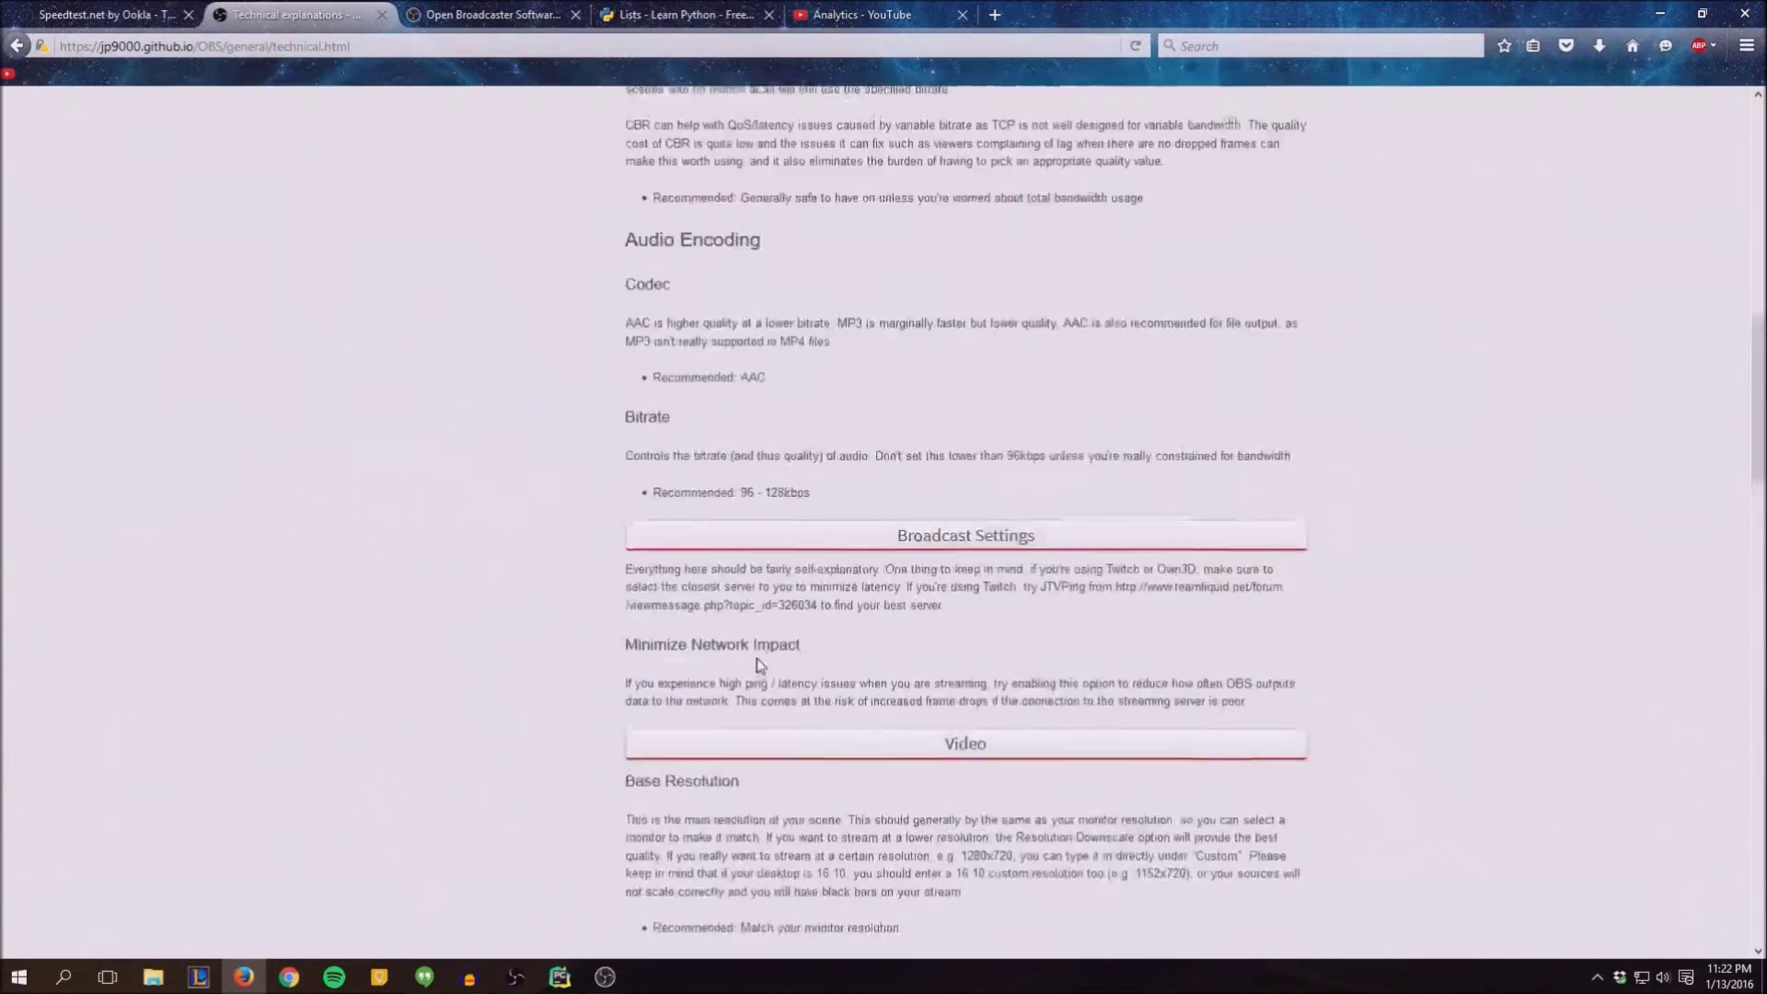
{"action": "scroll", "coordinate": [756, 664], "scroll_direction": "up", "scroll_amount": 15}
{"action": "scroll", "coordinate": [599, 258], "scroll_direction": "down", "scroll_amount": 5}
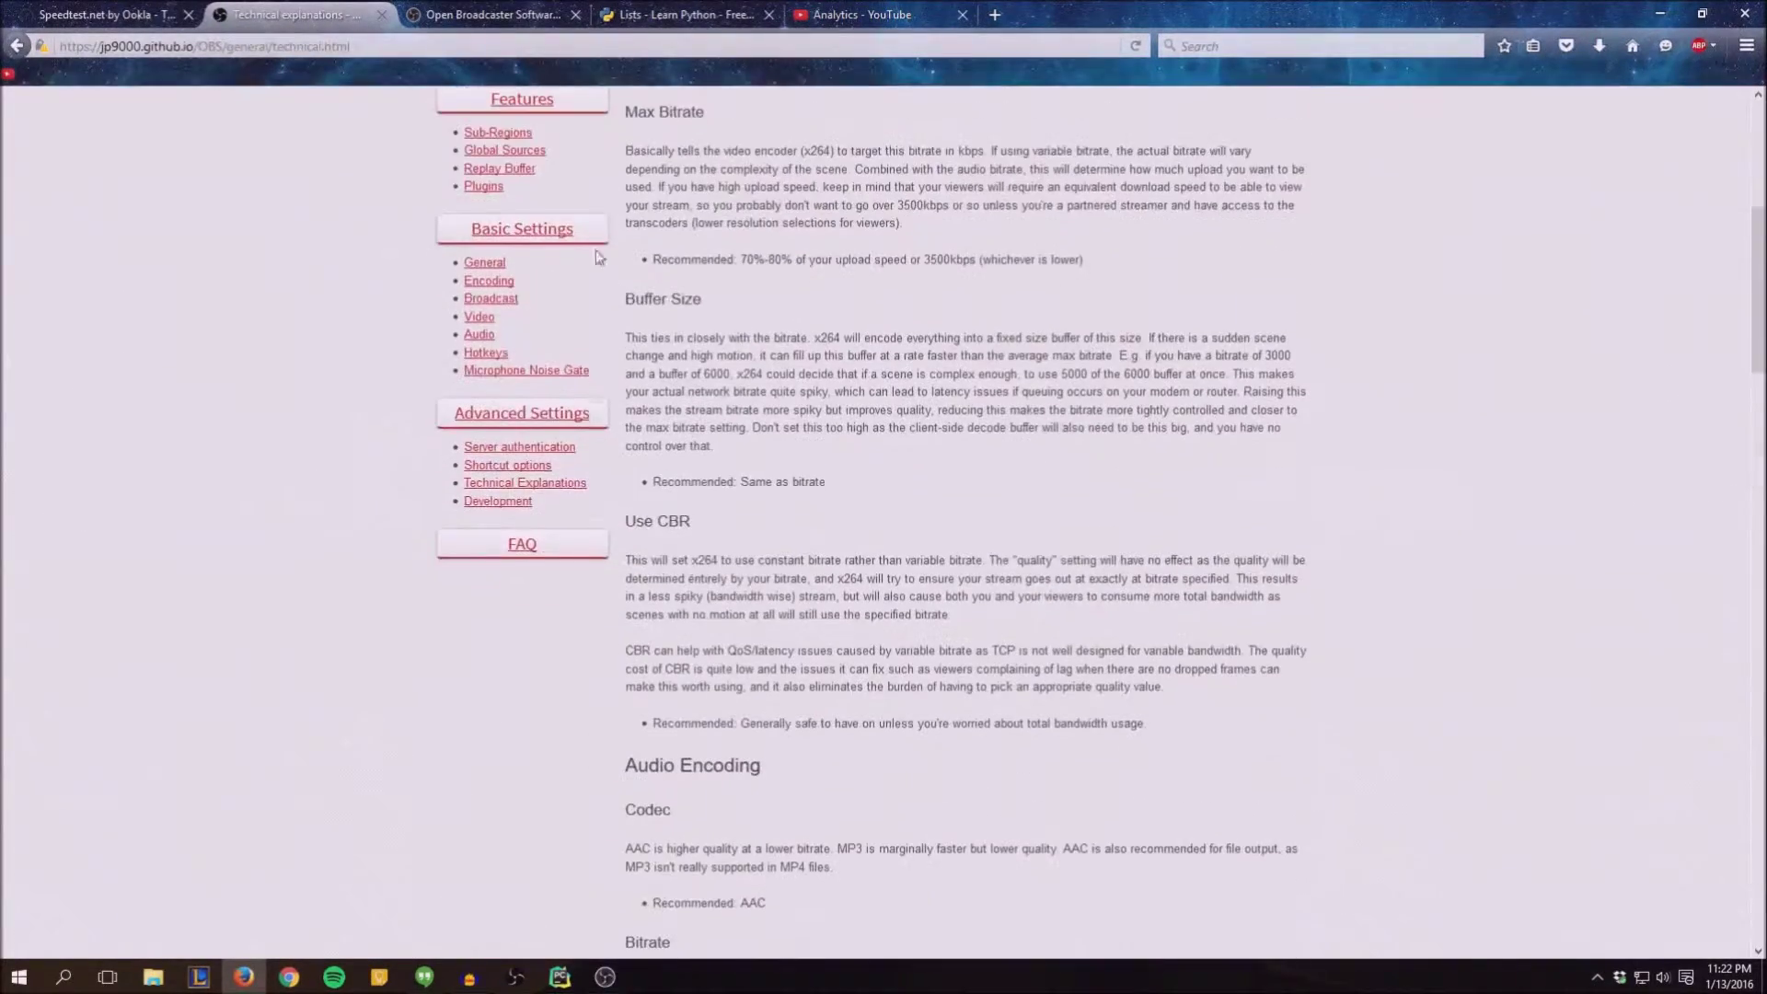
{"action": "left_click", "coordinate": [495, 11]}
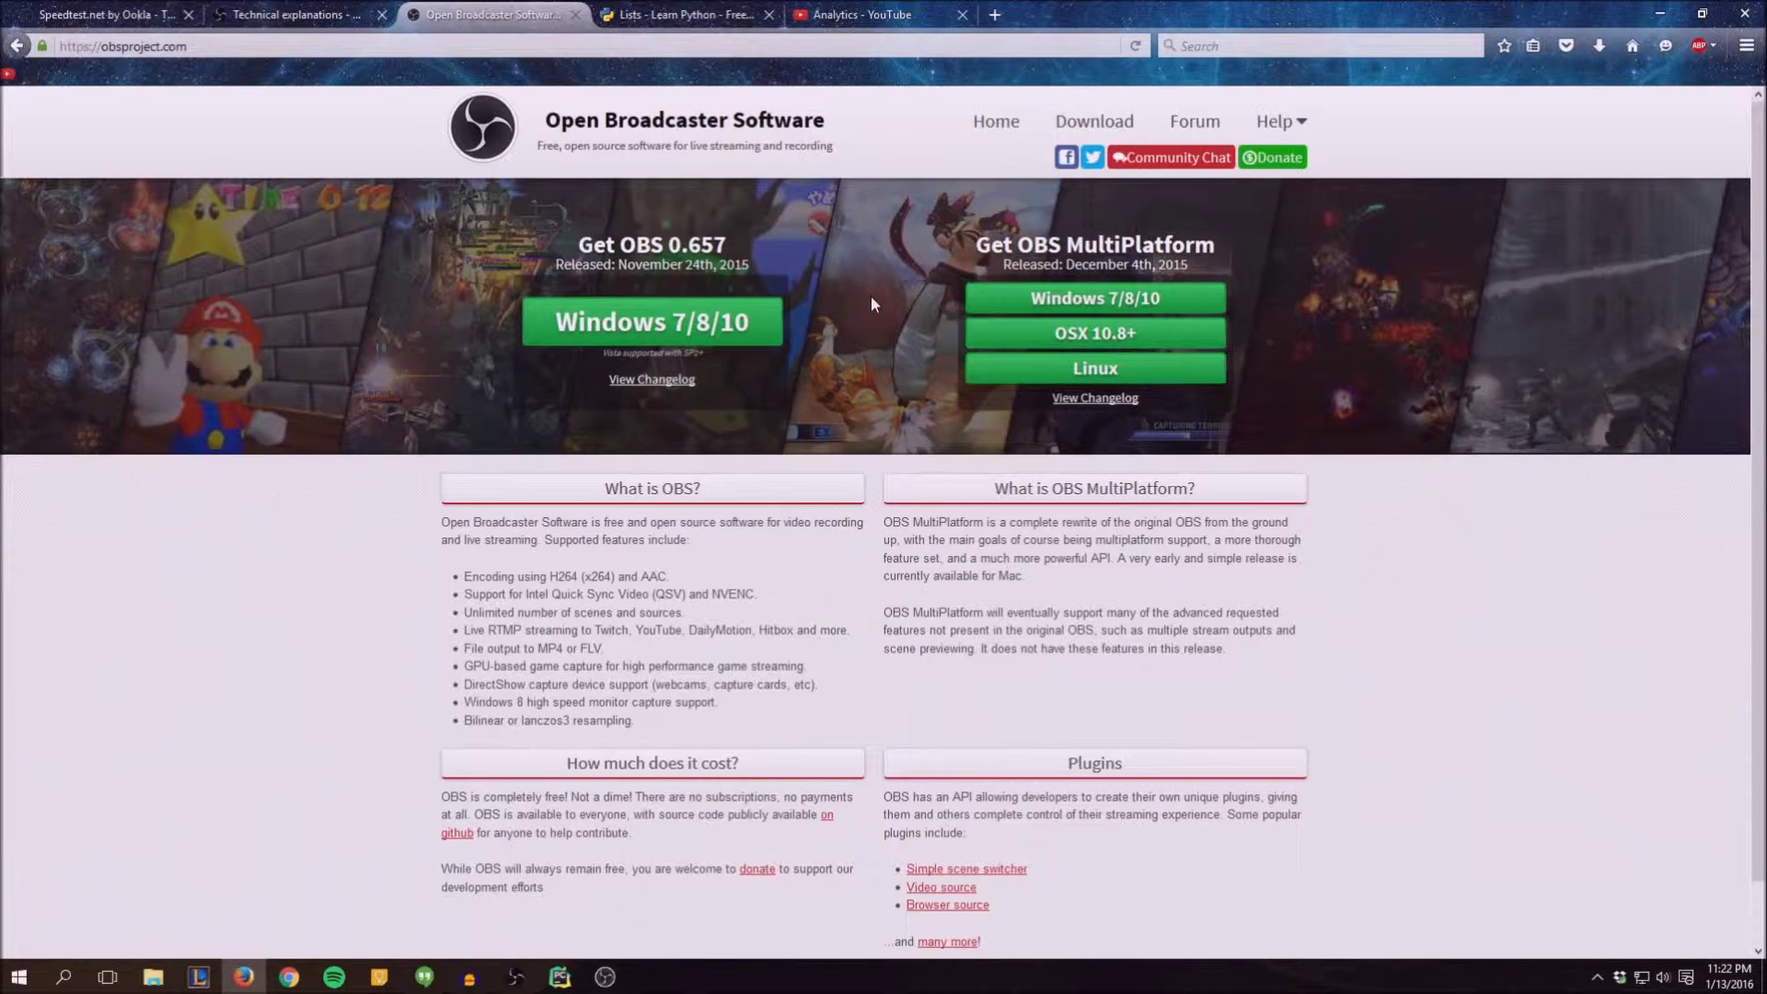
Open OBS Settings on the Output page and switch Output Mode to Advanced.
{"action": "left_click", "coordinate": [605, 977]}
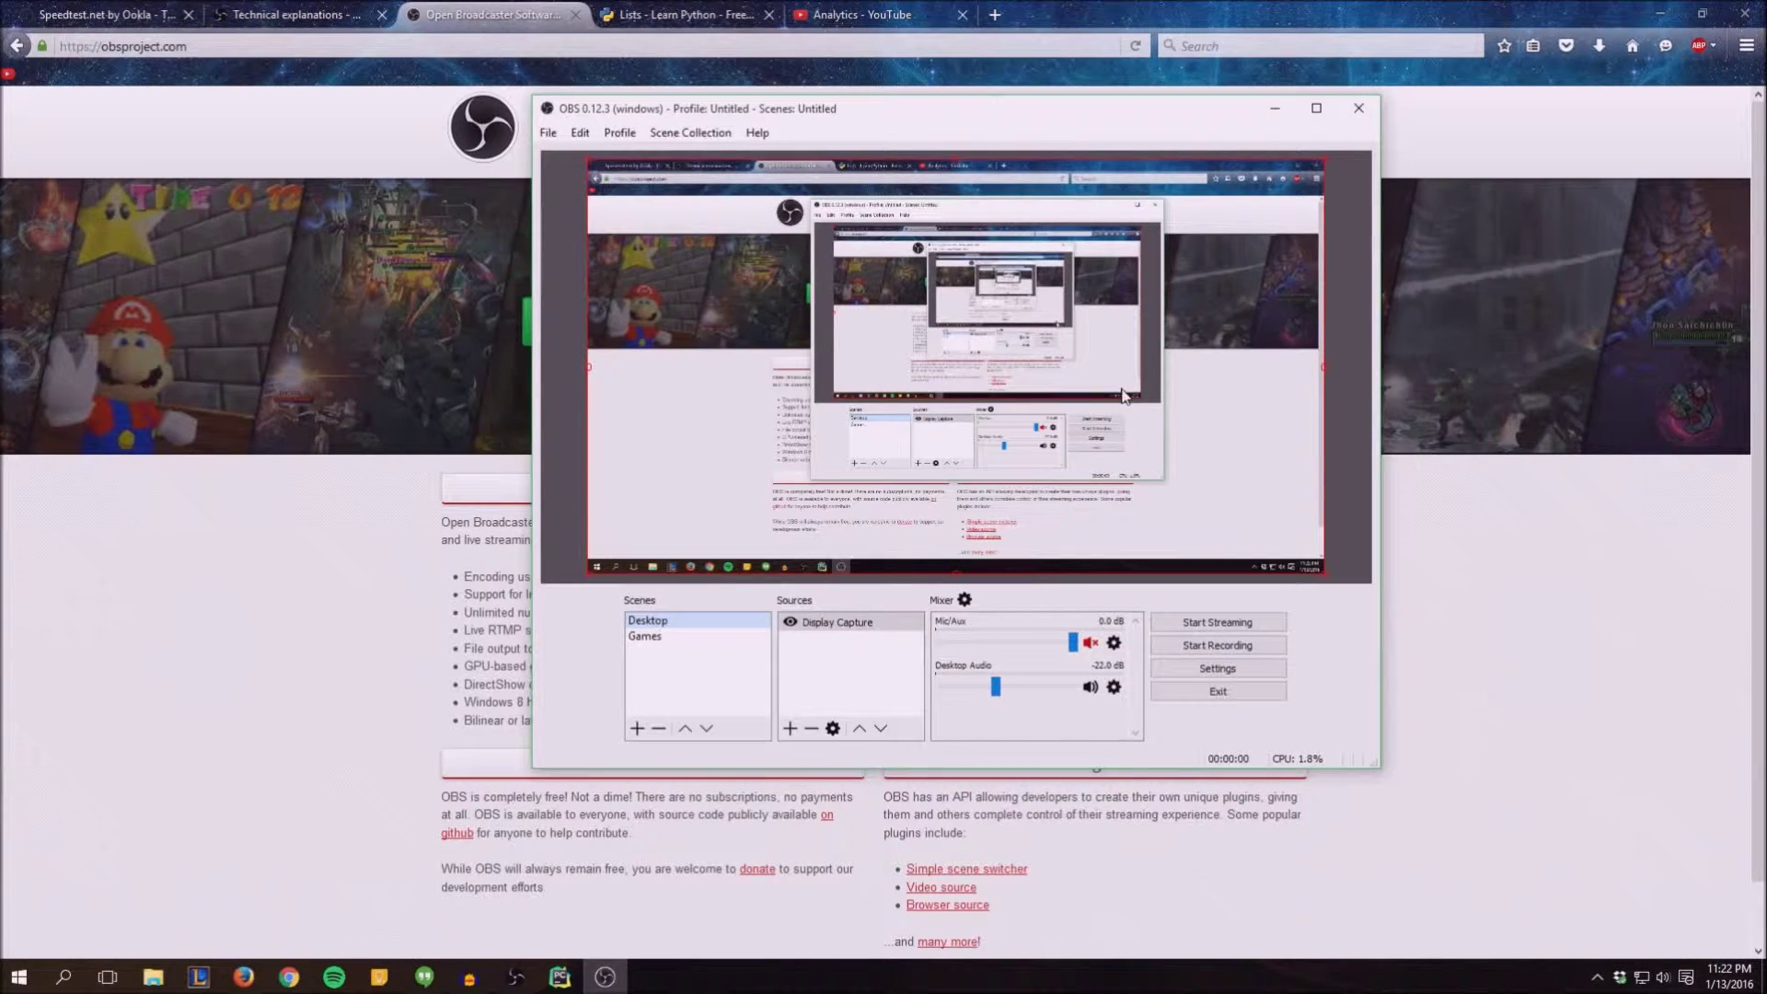
{"action": "left_click", "coordinate": [547, 132]}
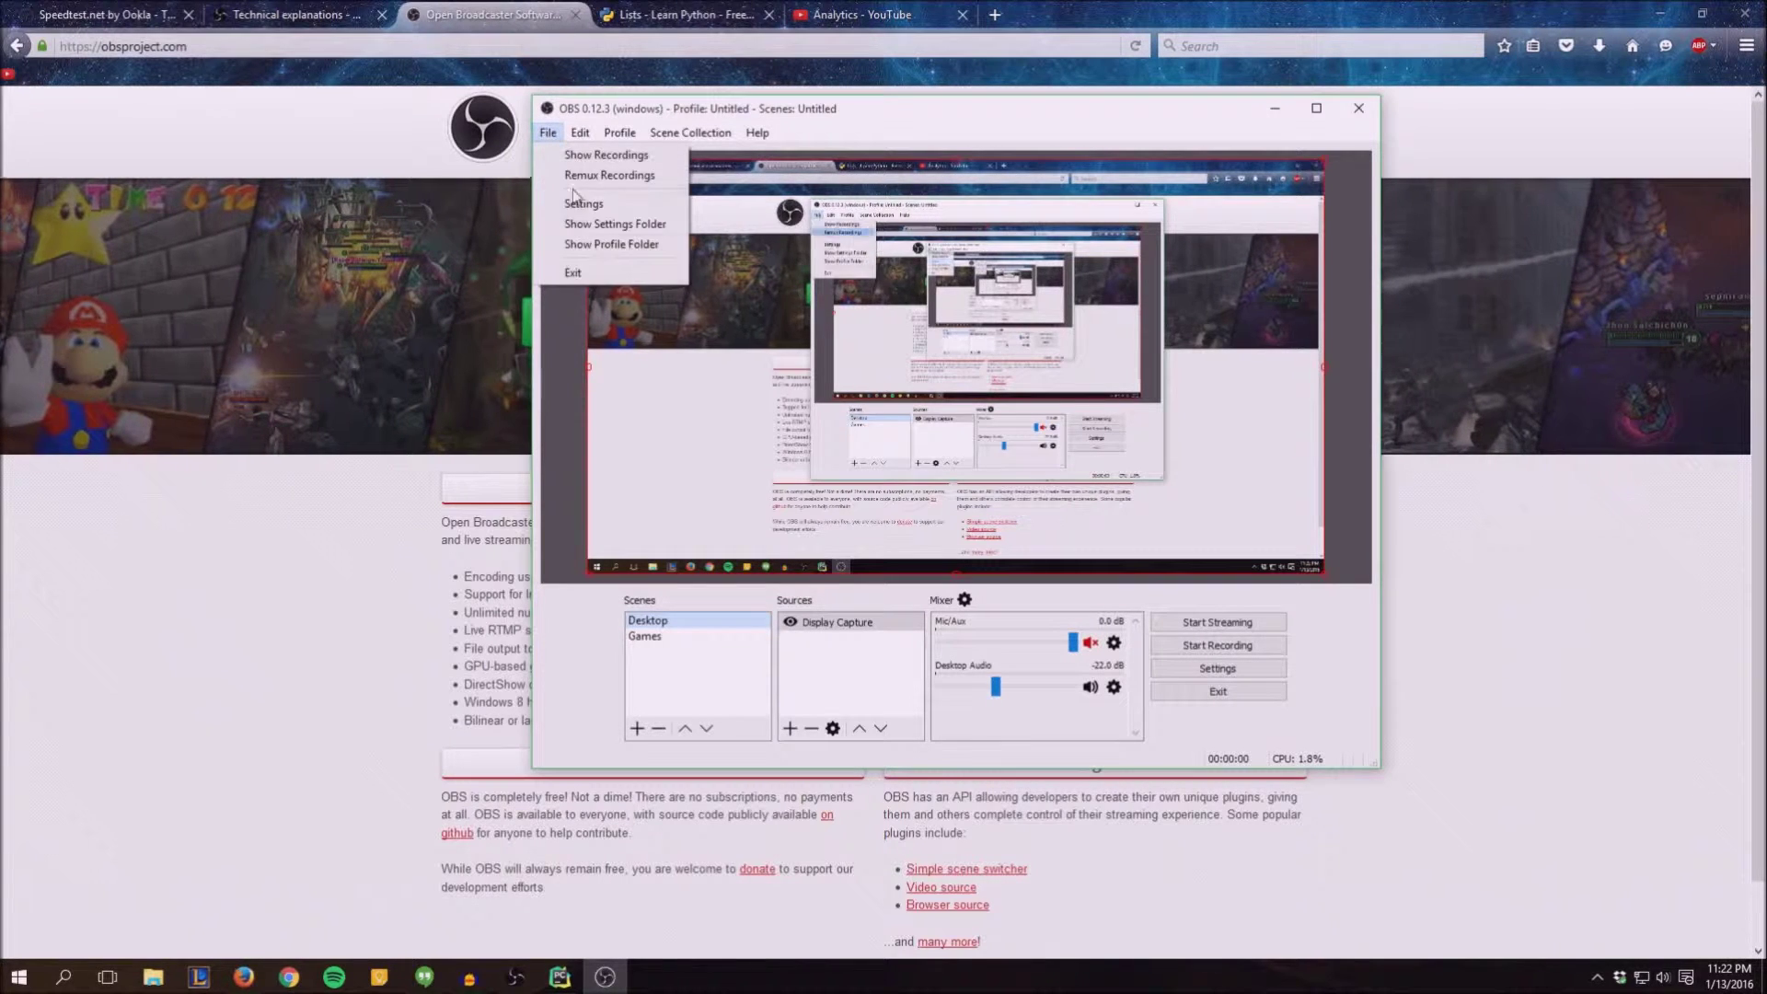
{"action": "left_click", "coordinate": [581, 205]}
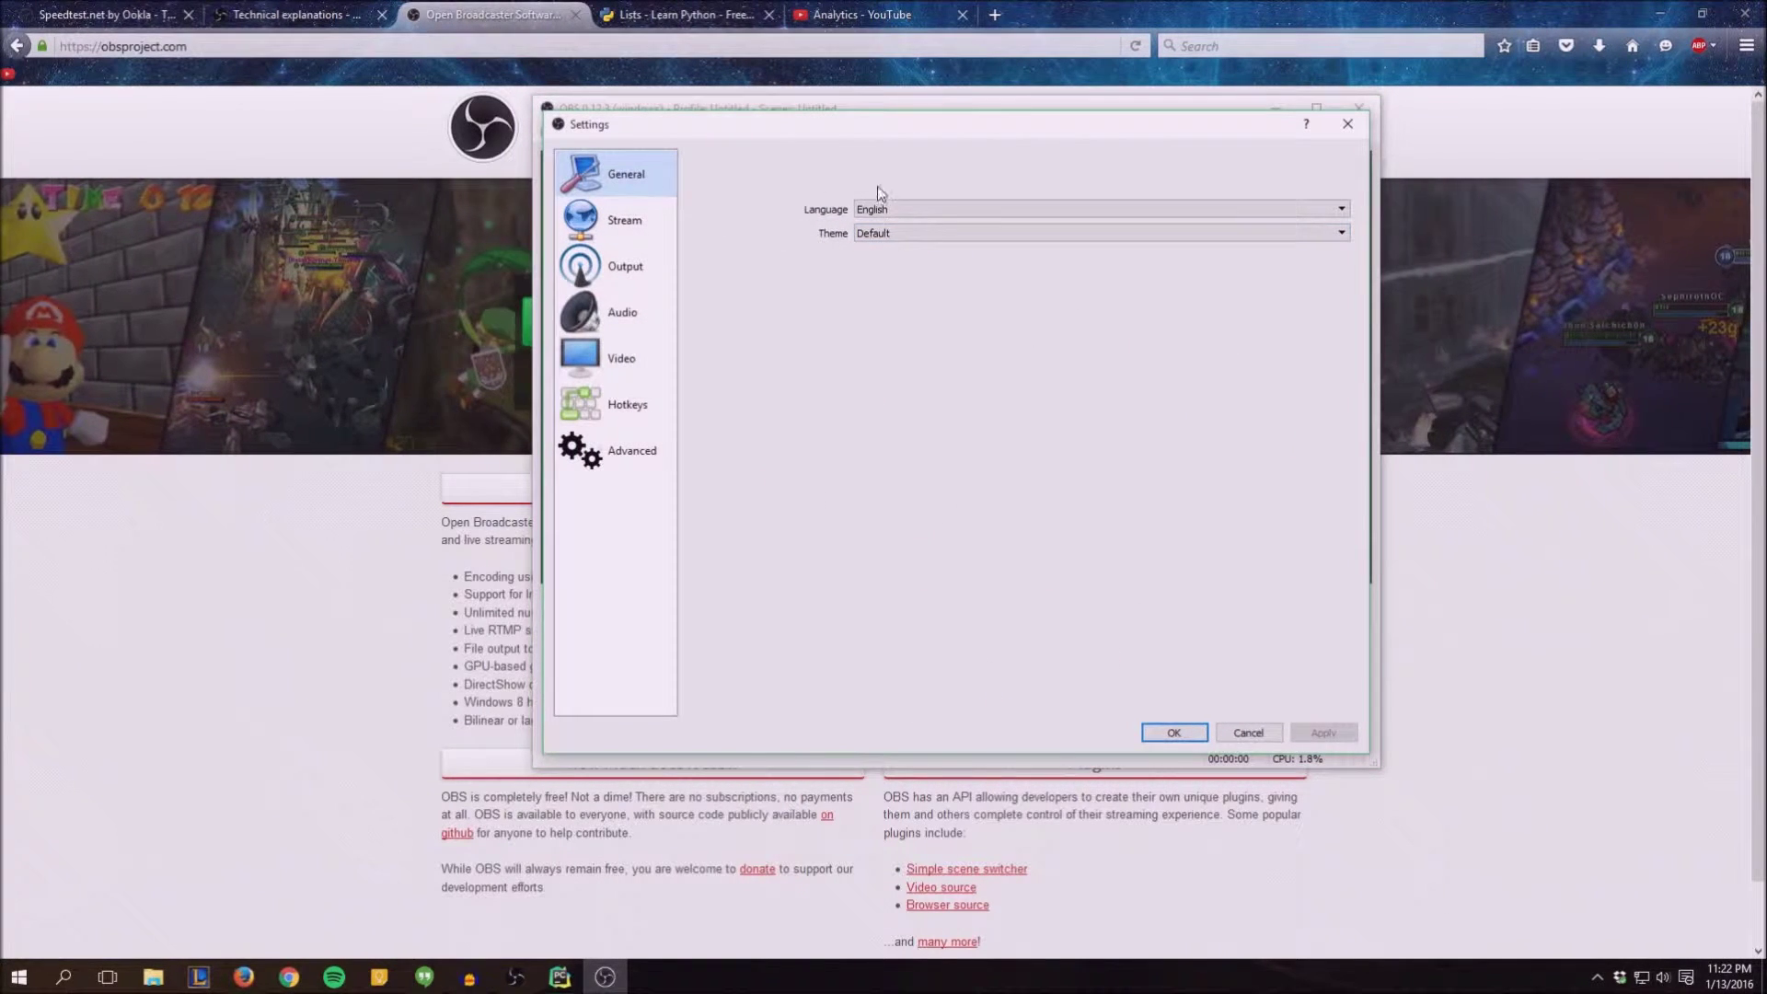
{"action": "left_click", "coordinate": [623, 221]}
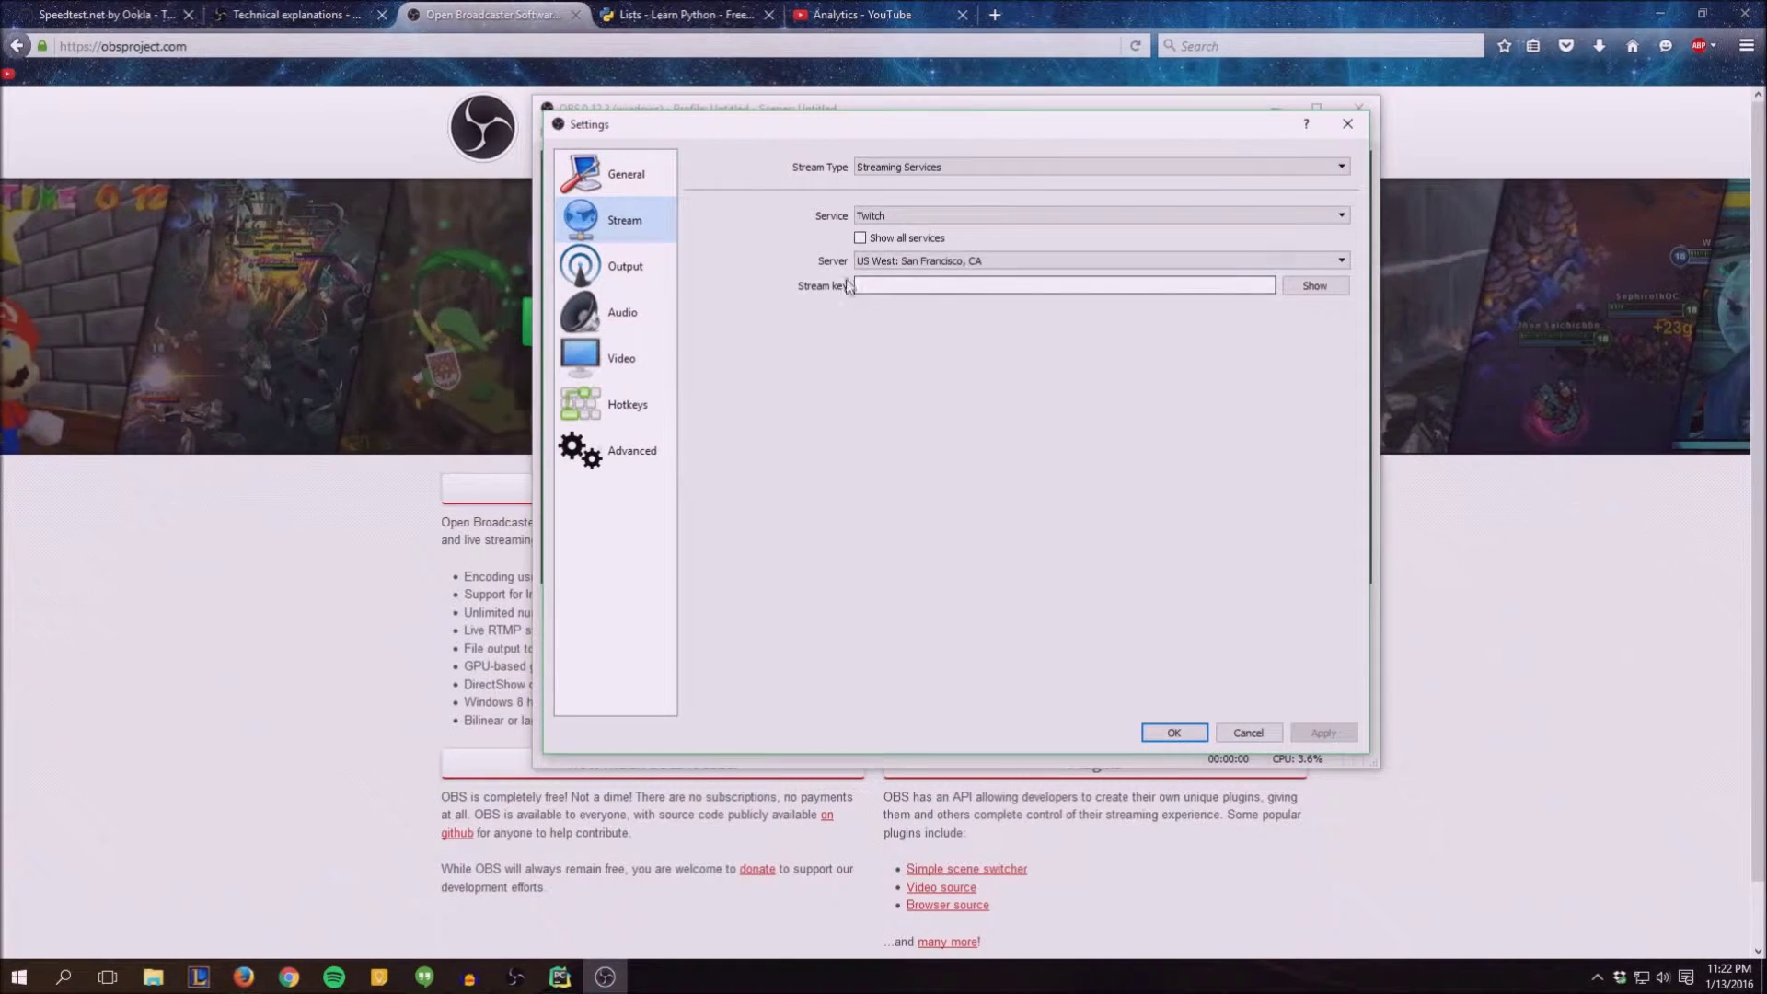
{"action": "left_click", "coordinate": [629, 267]}
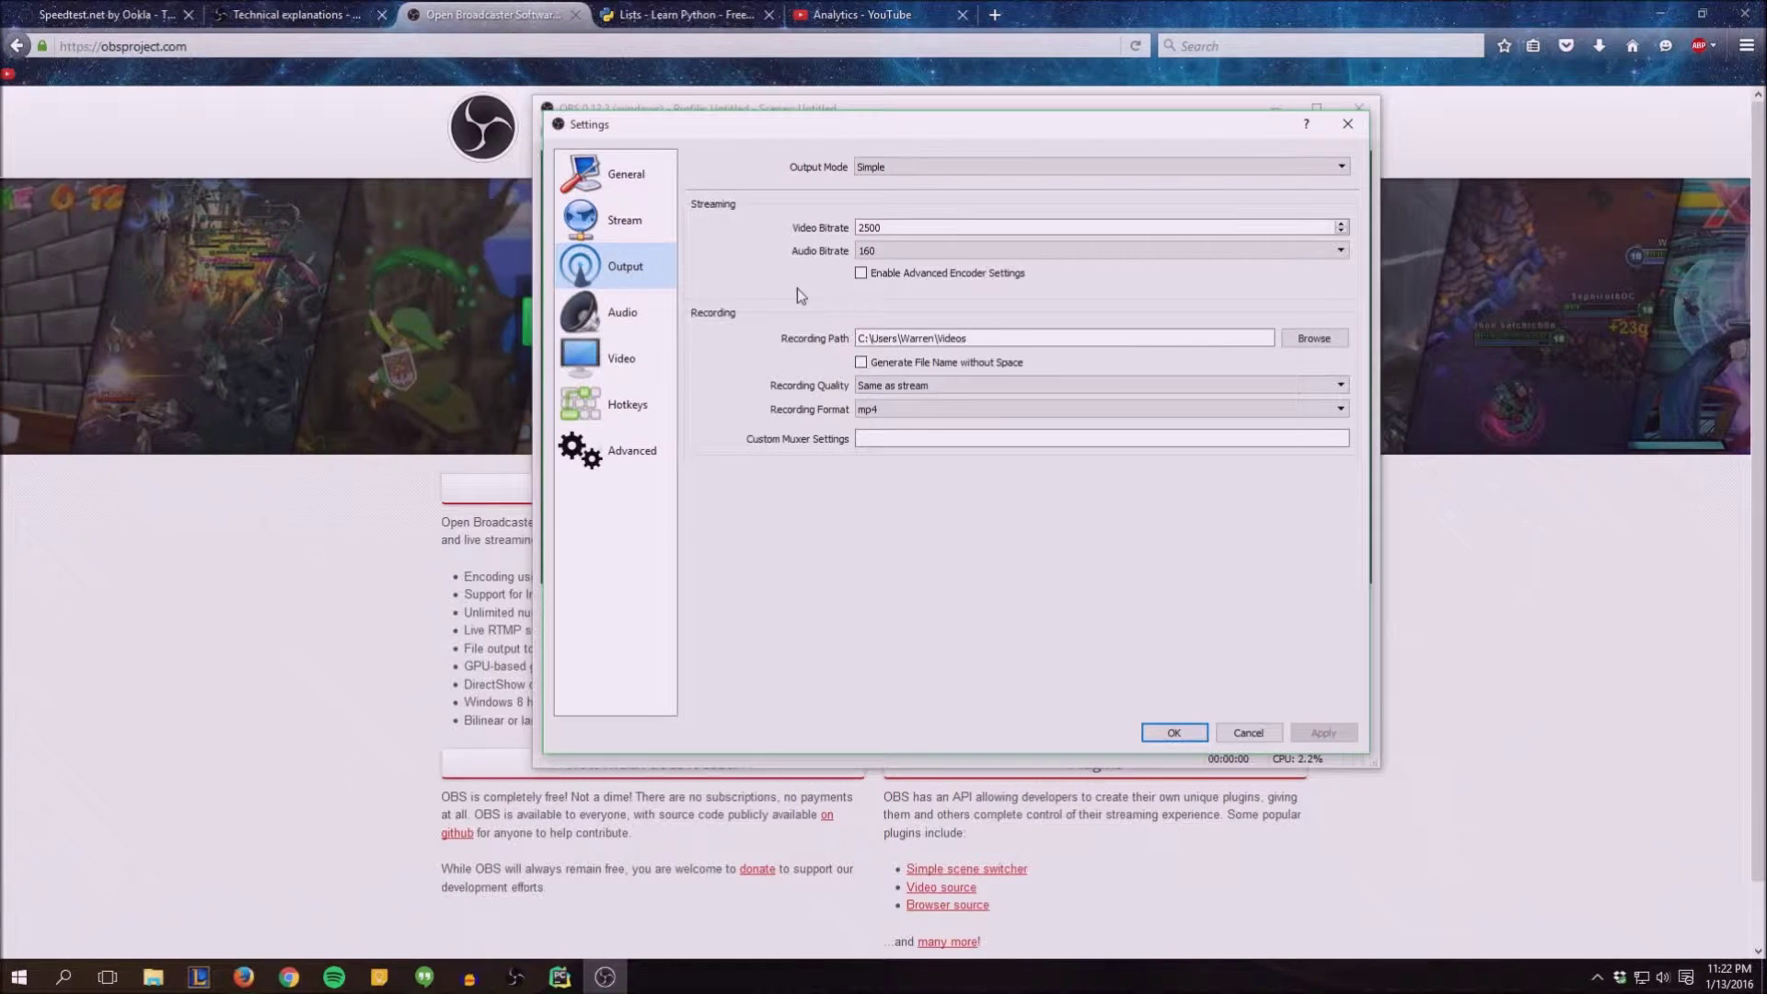
{"action": "double_click", "coordinate": [869, 227]}
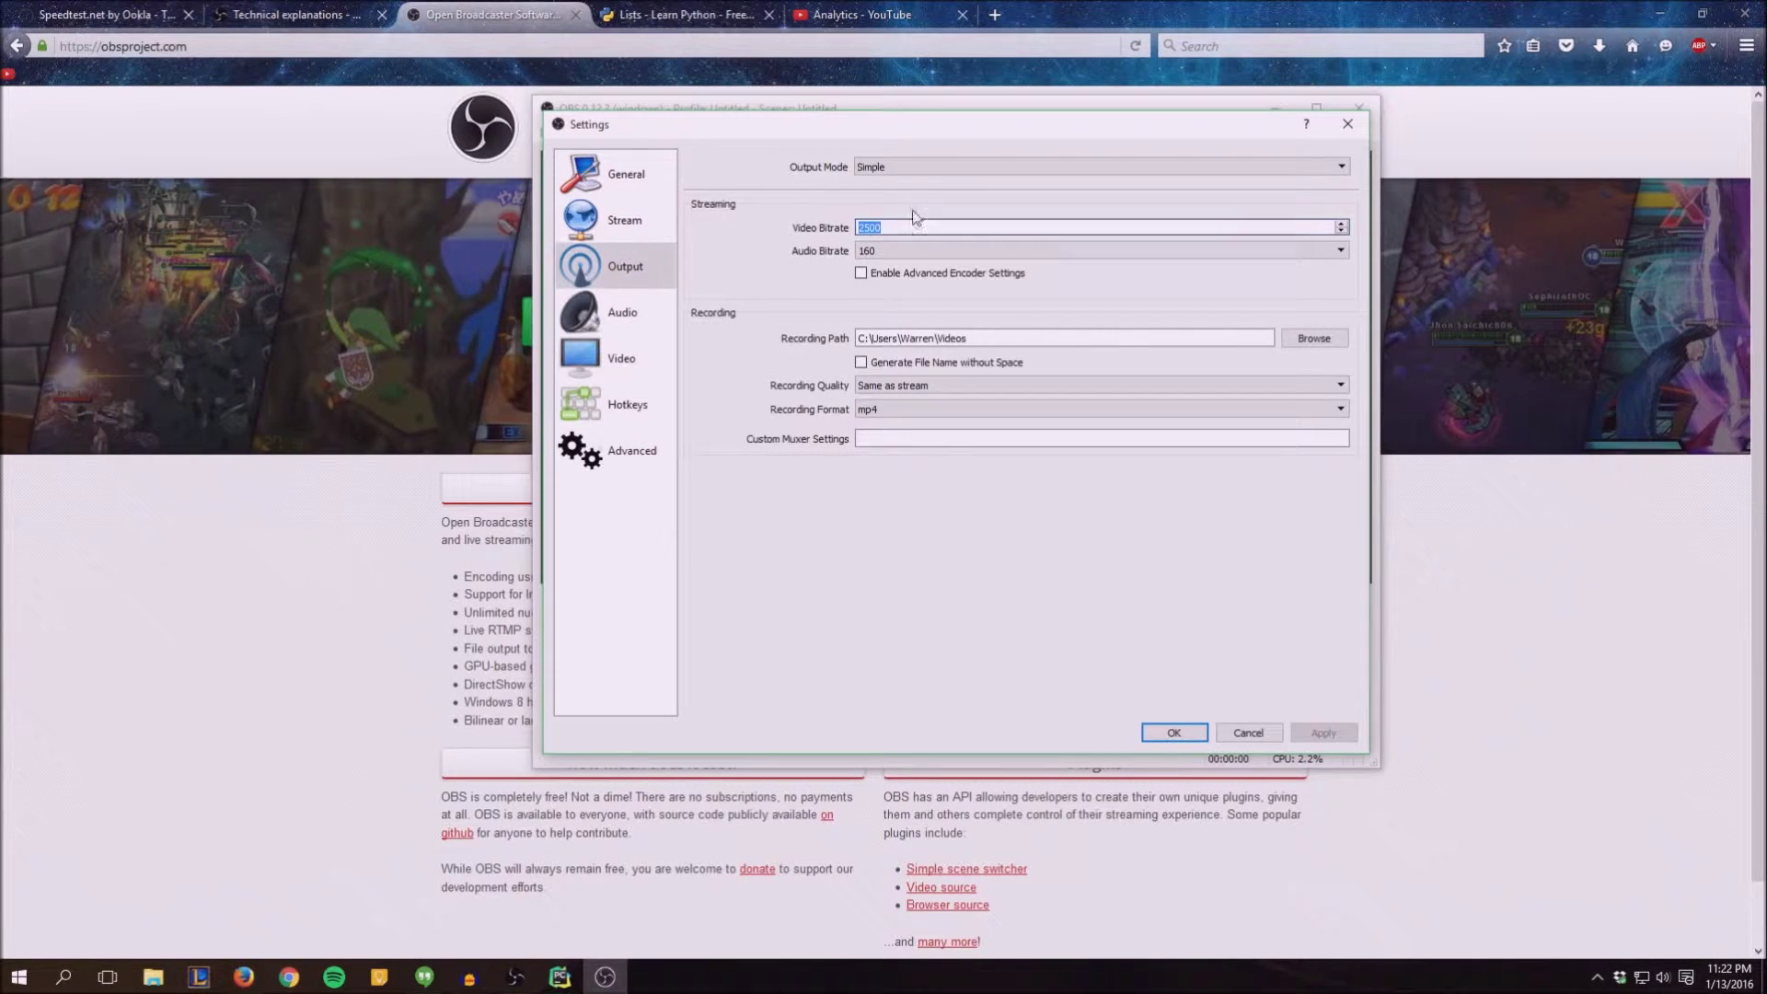
{"action": "left_click", "coordinate": [916, 163]}
{"action": "left_click", "coordinate": [915, 189]}
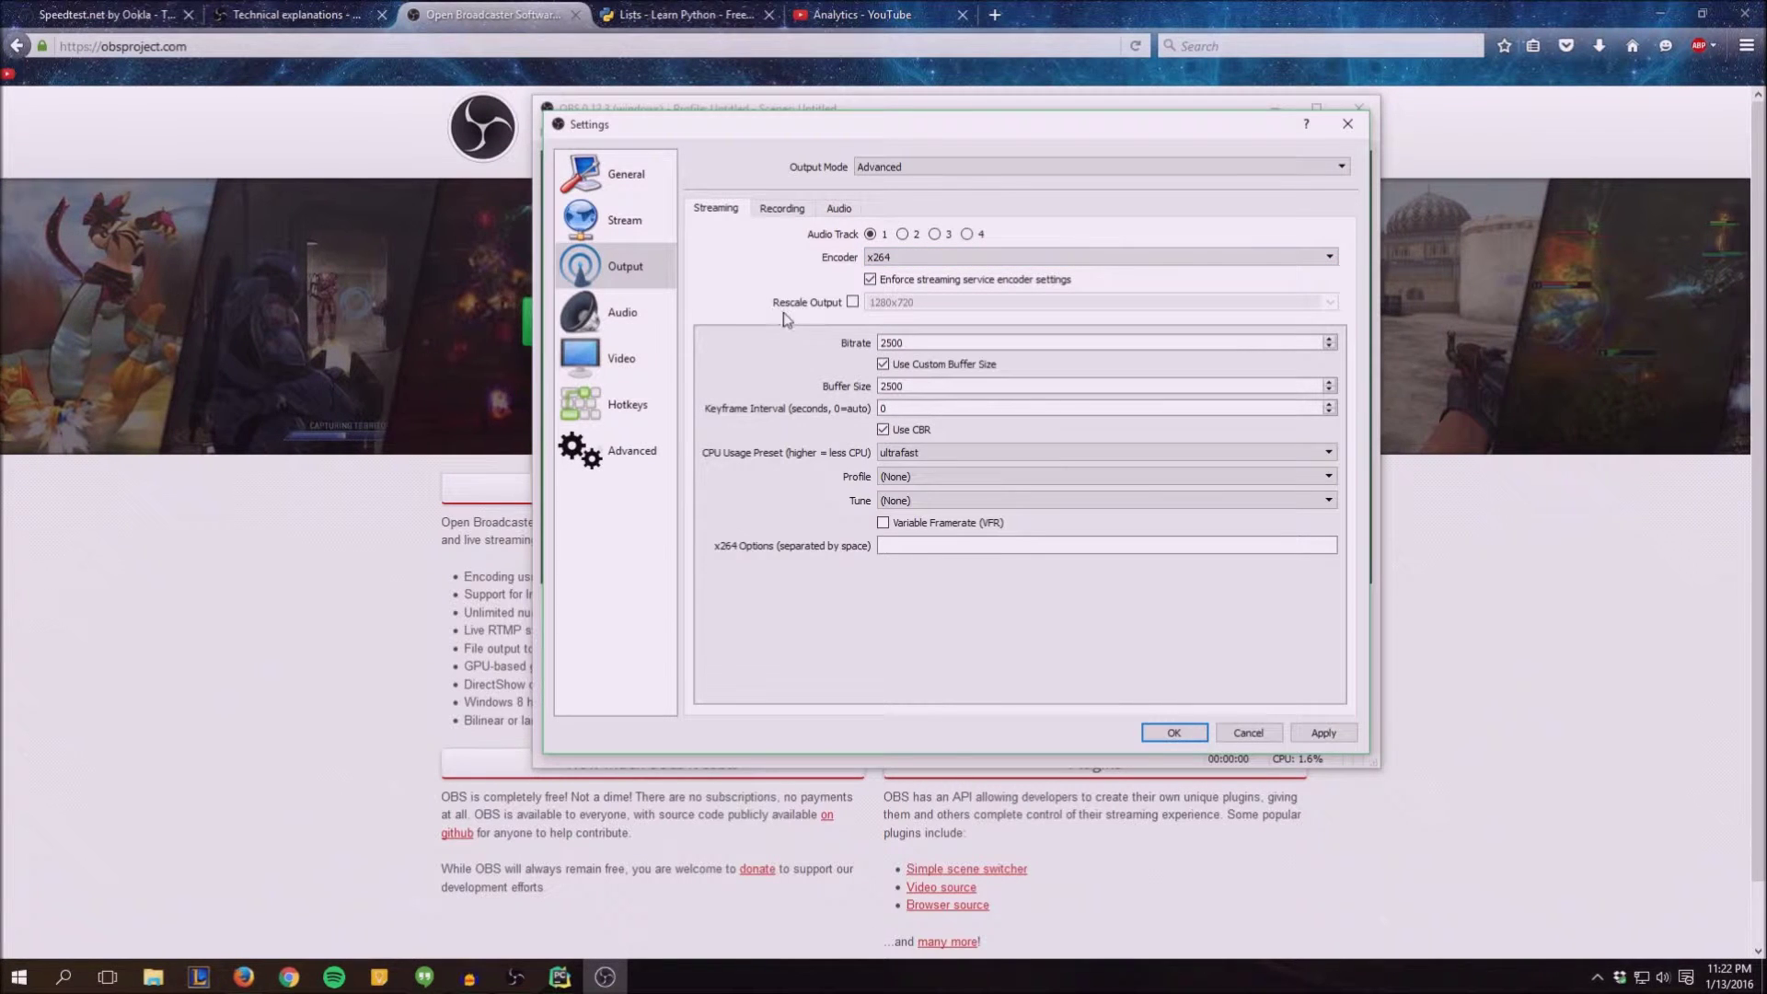
Enable Rescale Output for streaming and settle on 1280x720 after trying 1920x1080 and 1536x864.
{"action": "left_click", "coordinate": [852, 302]}
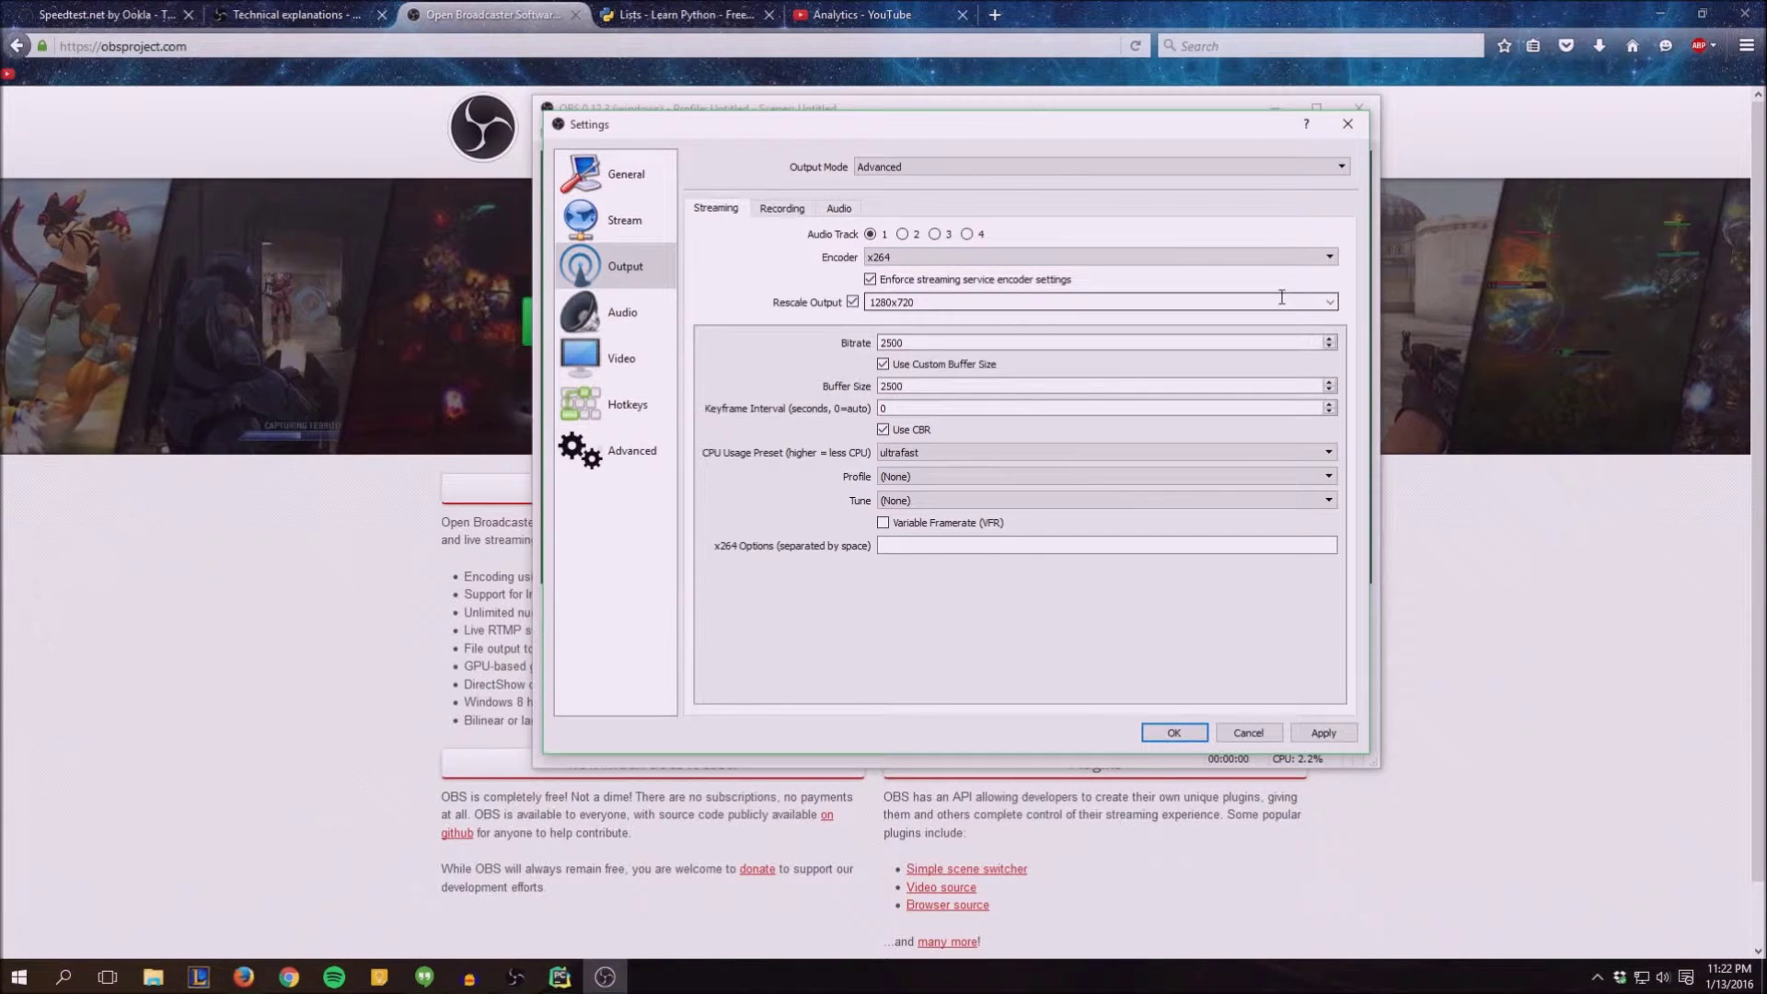
{"action": "left_click", "coordinate": [1331, 303]}
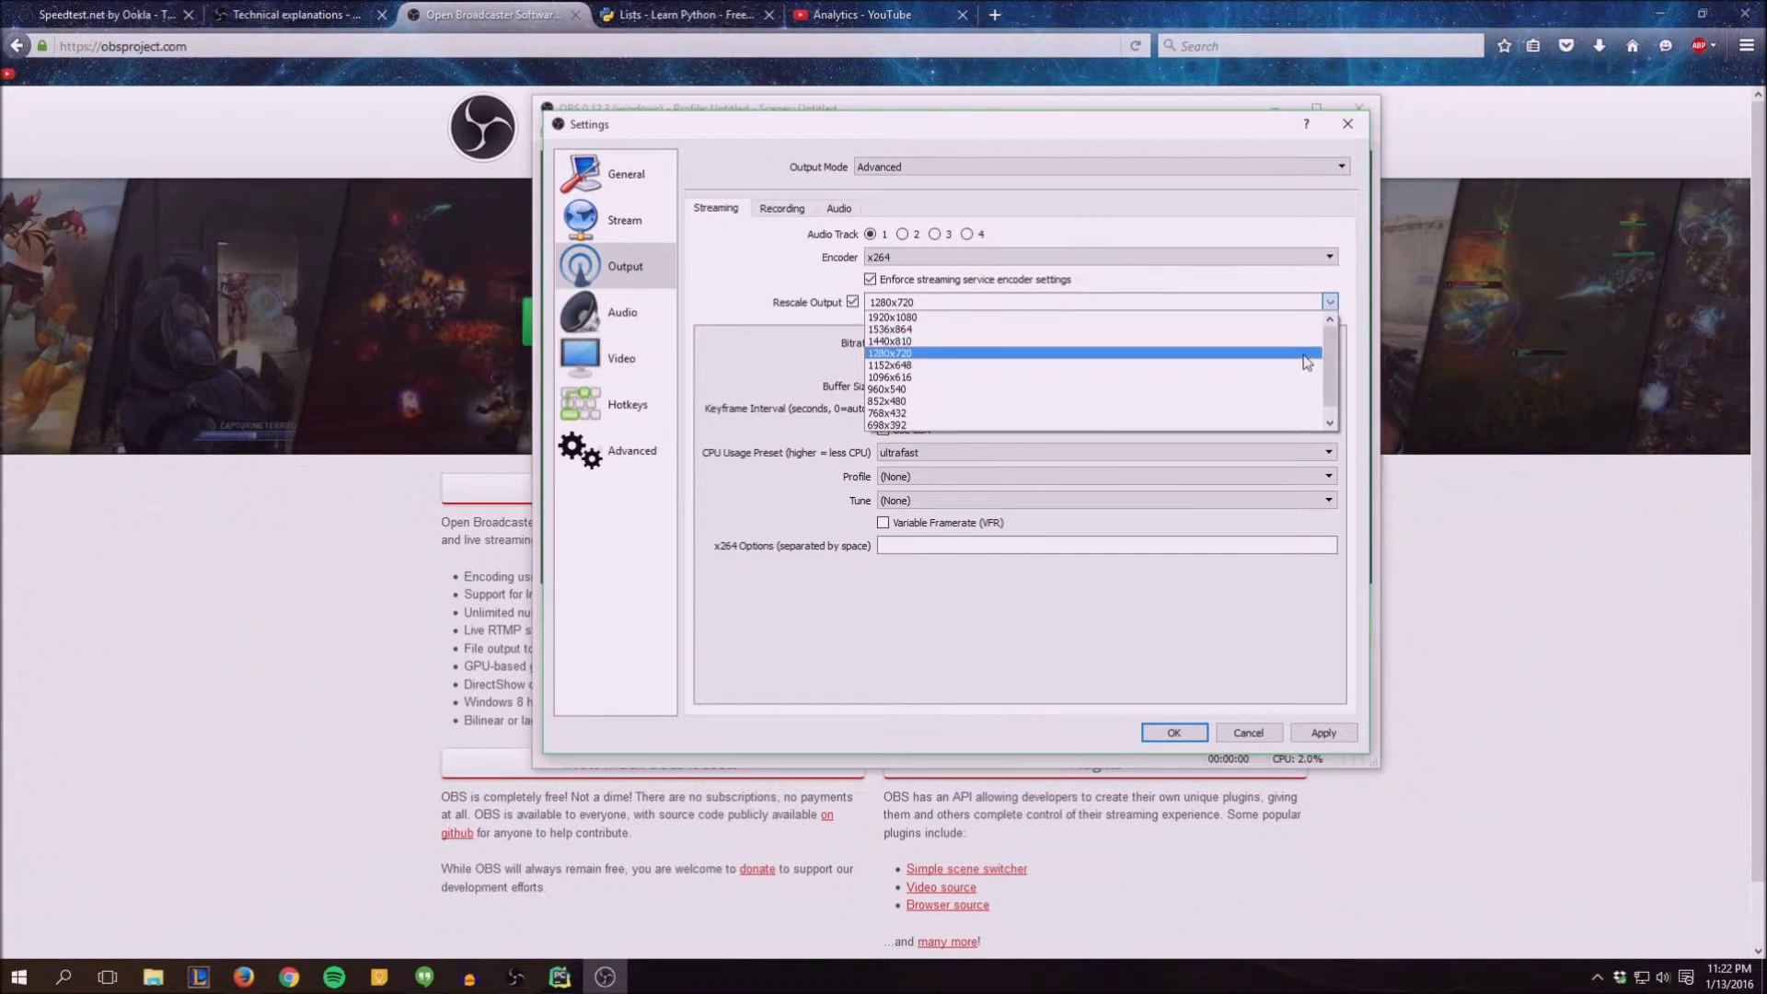
{"action": "left_click", "coordinate": [1311, 316]}
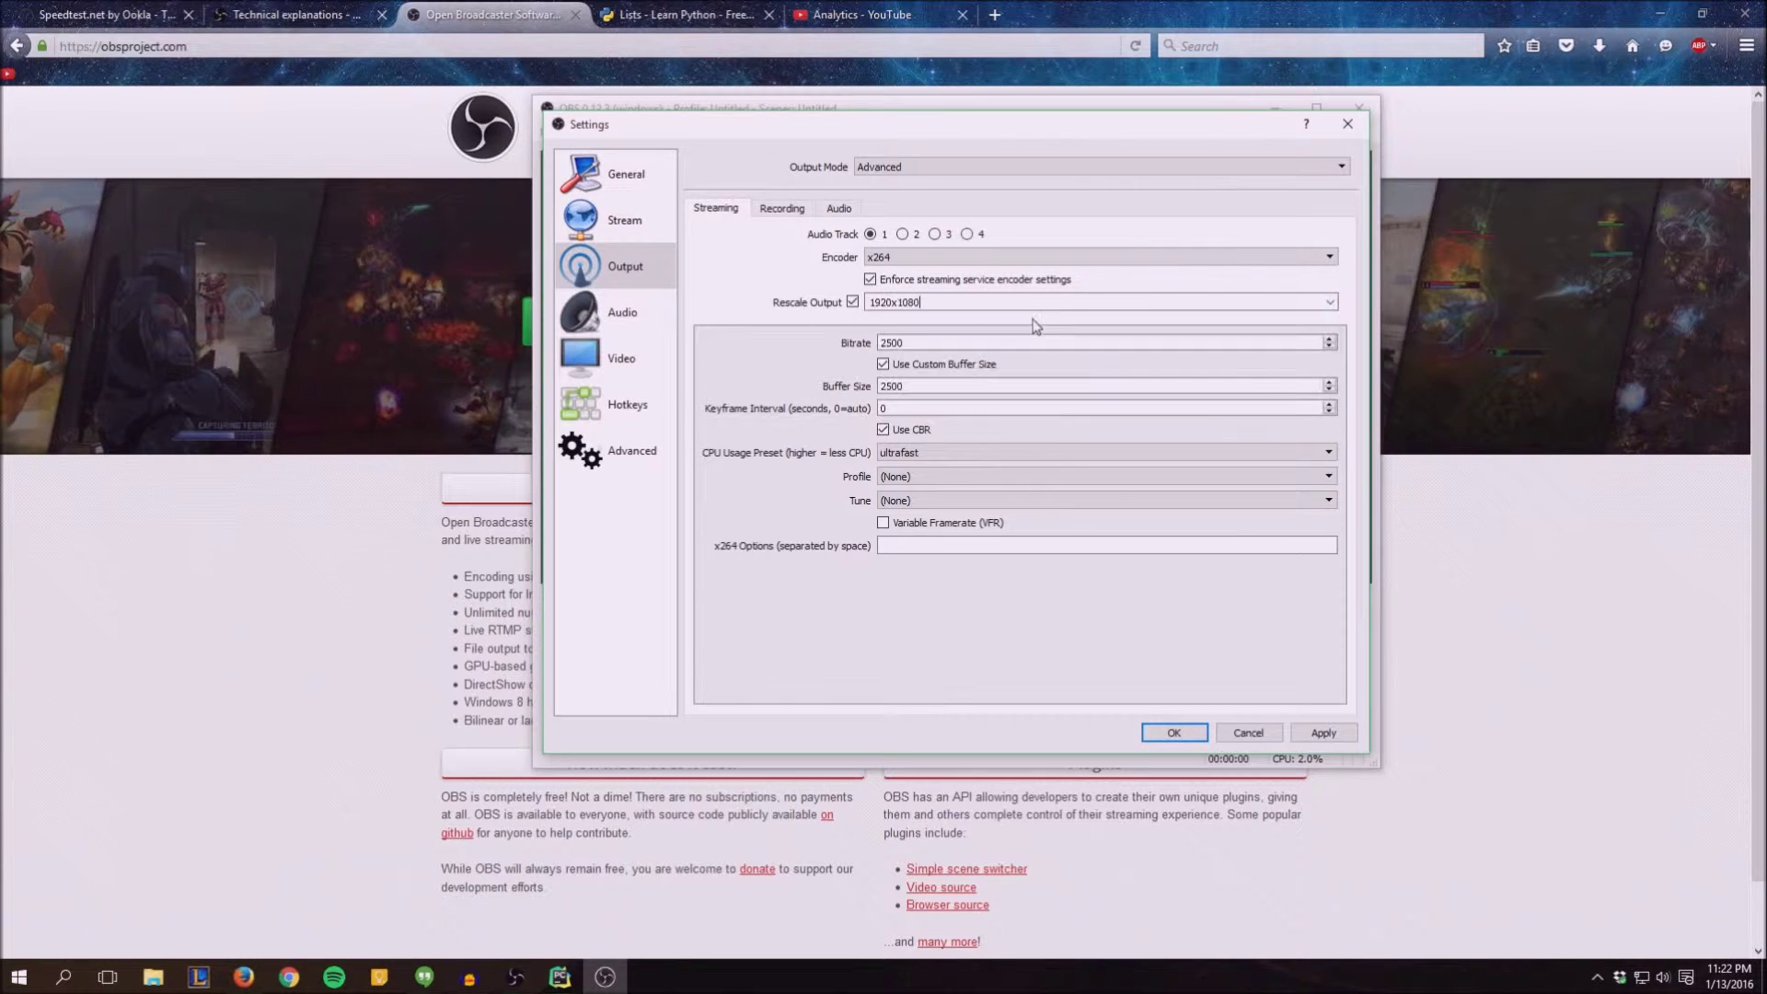
{"action": "left_click", "coordinate": [1330, 303]}
{"action": "left_click", "coordinate": [1116, 333]}
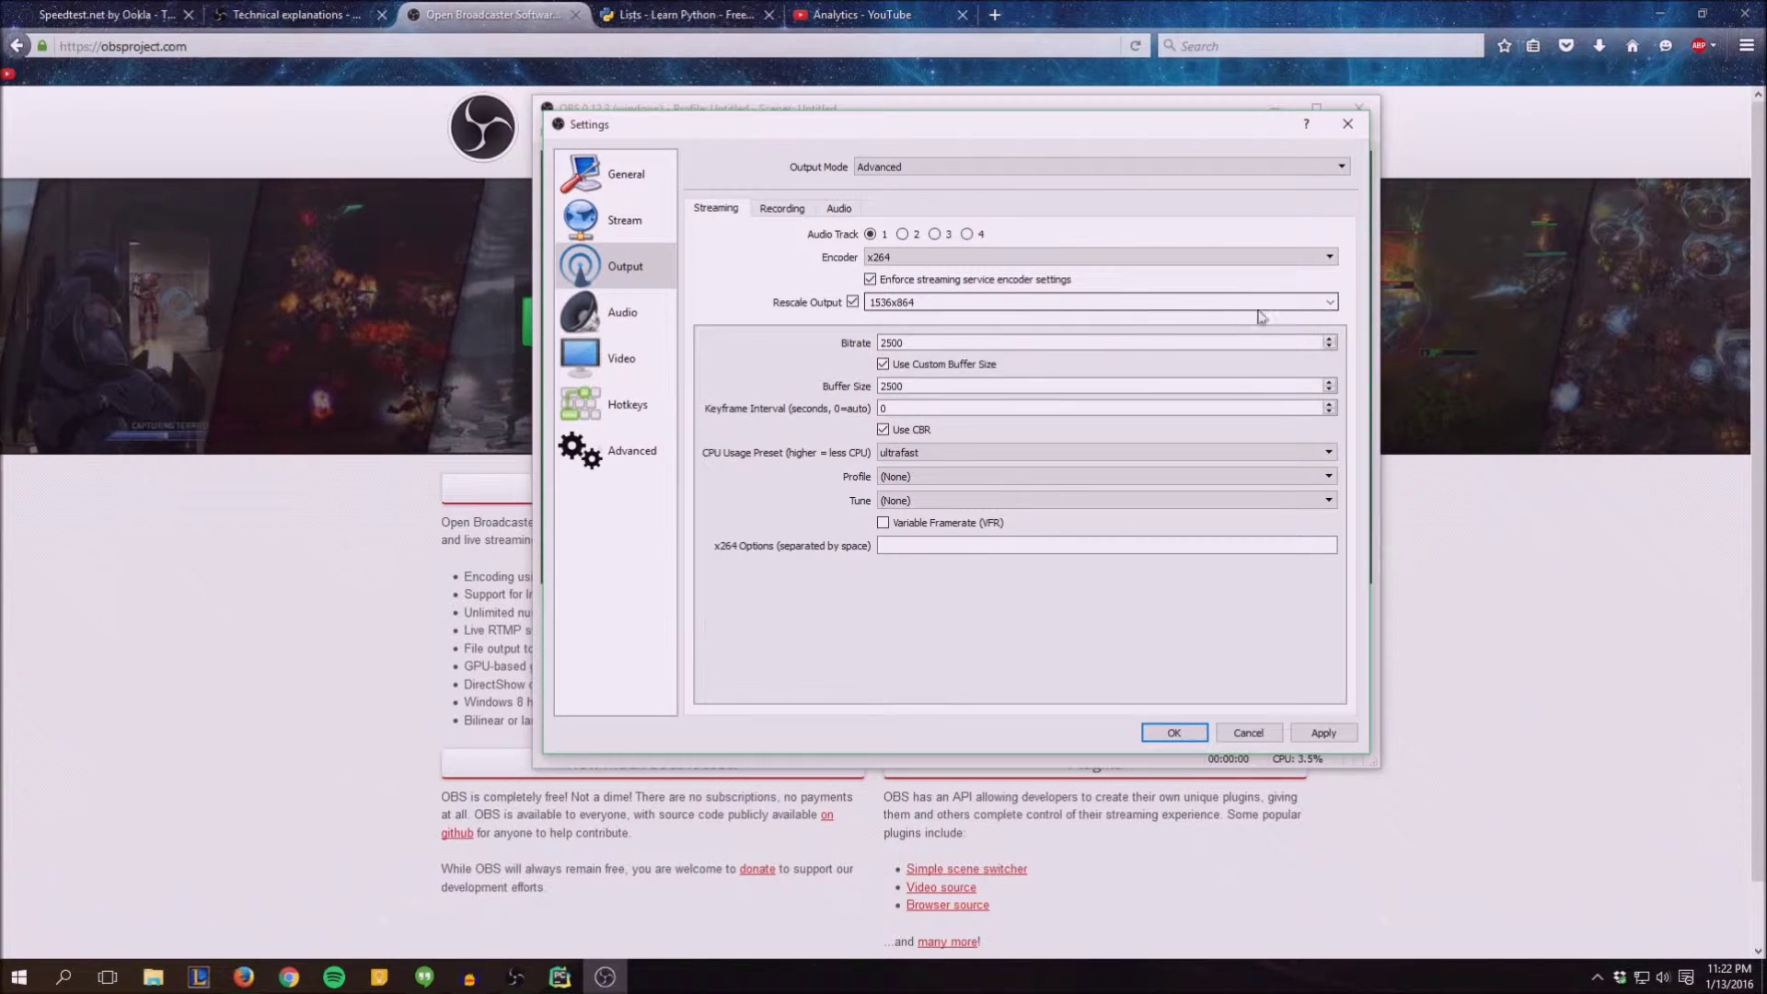
{"action": "left_click", "coordinate": [1330, 304]}
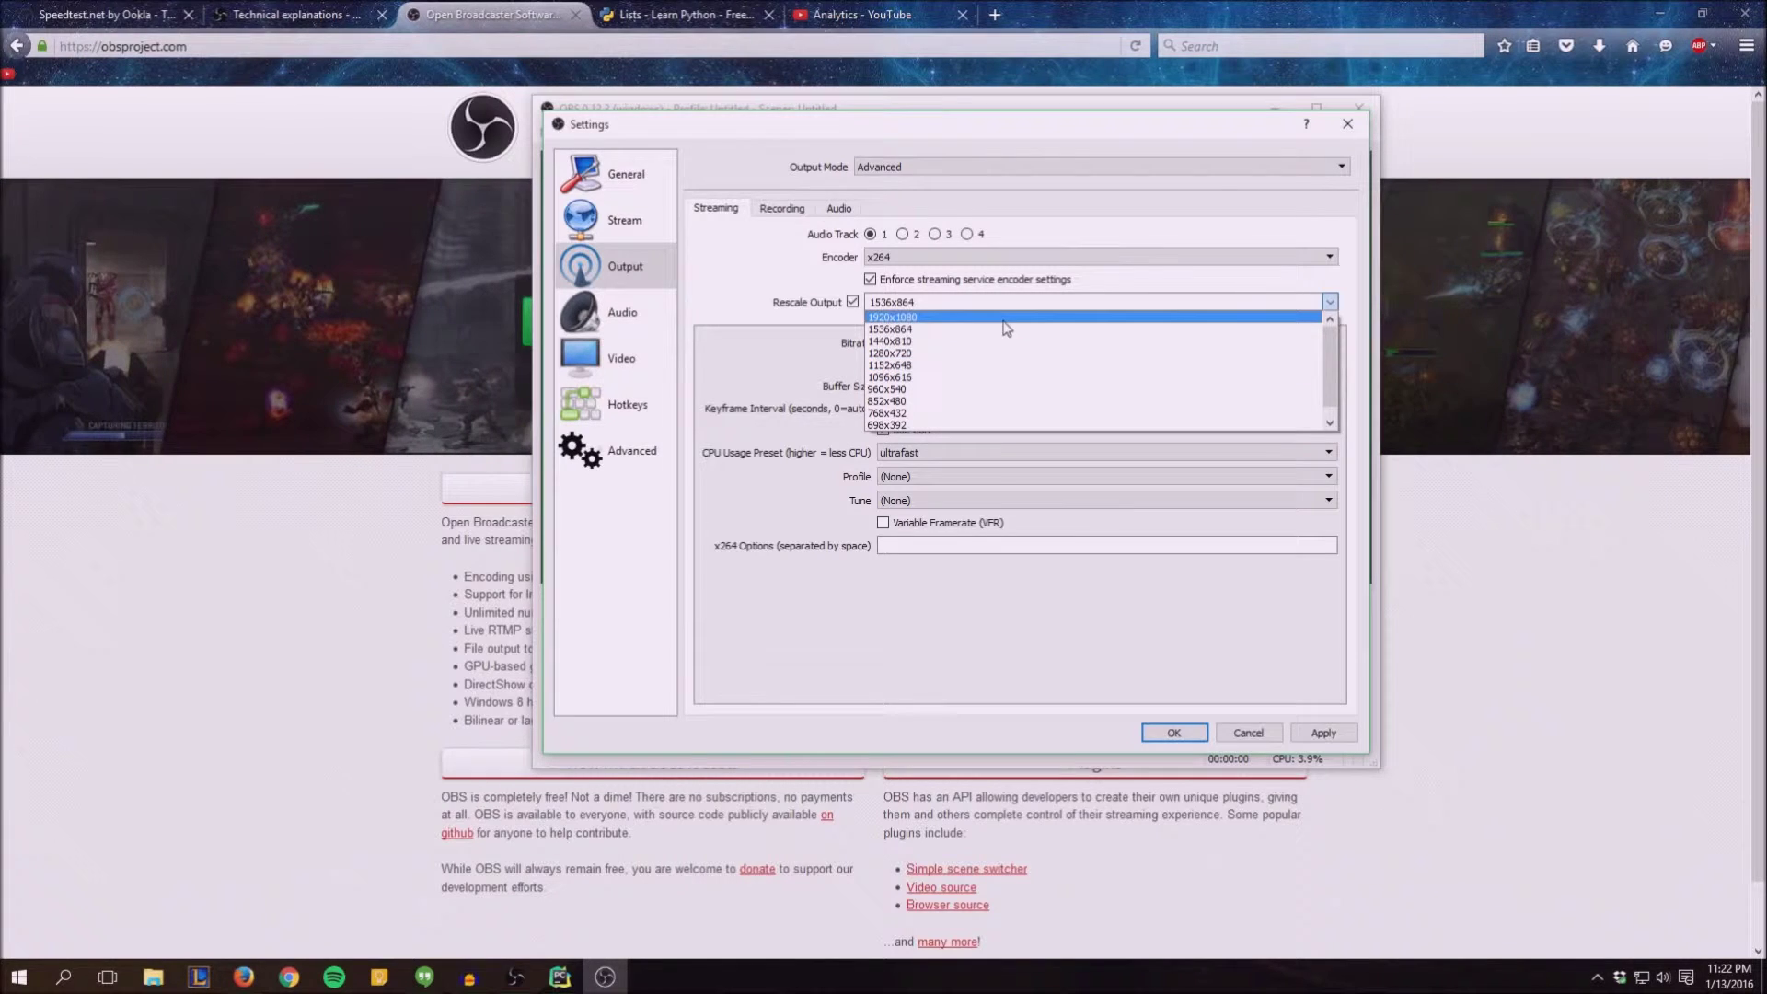
{"action": "left_click", "coordinate": [1012, 353]}
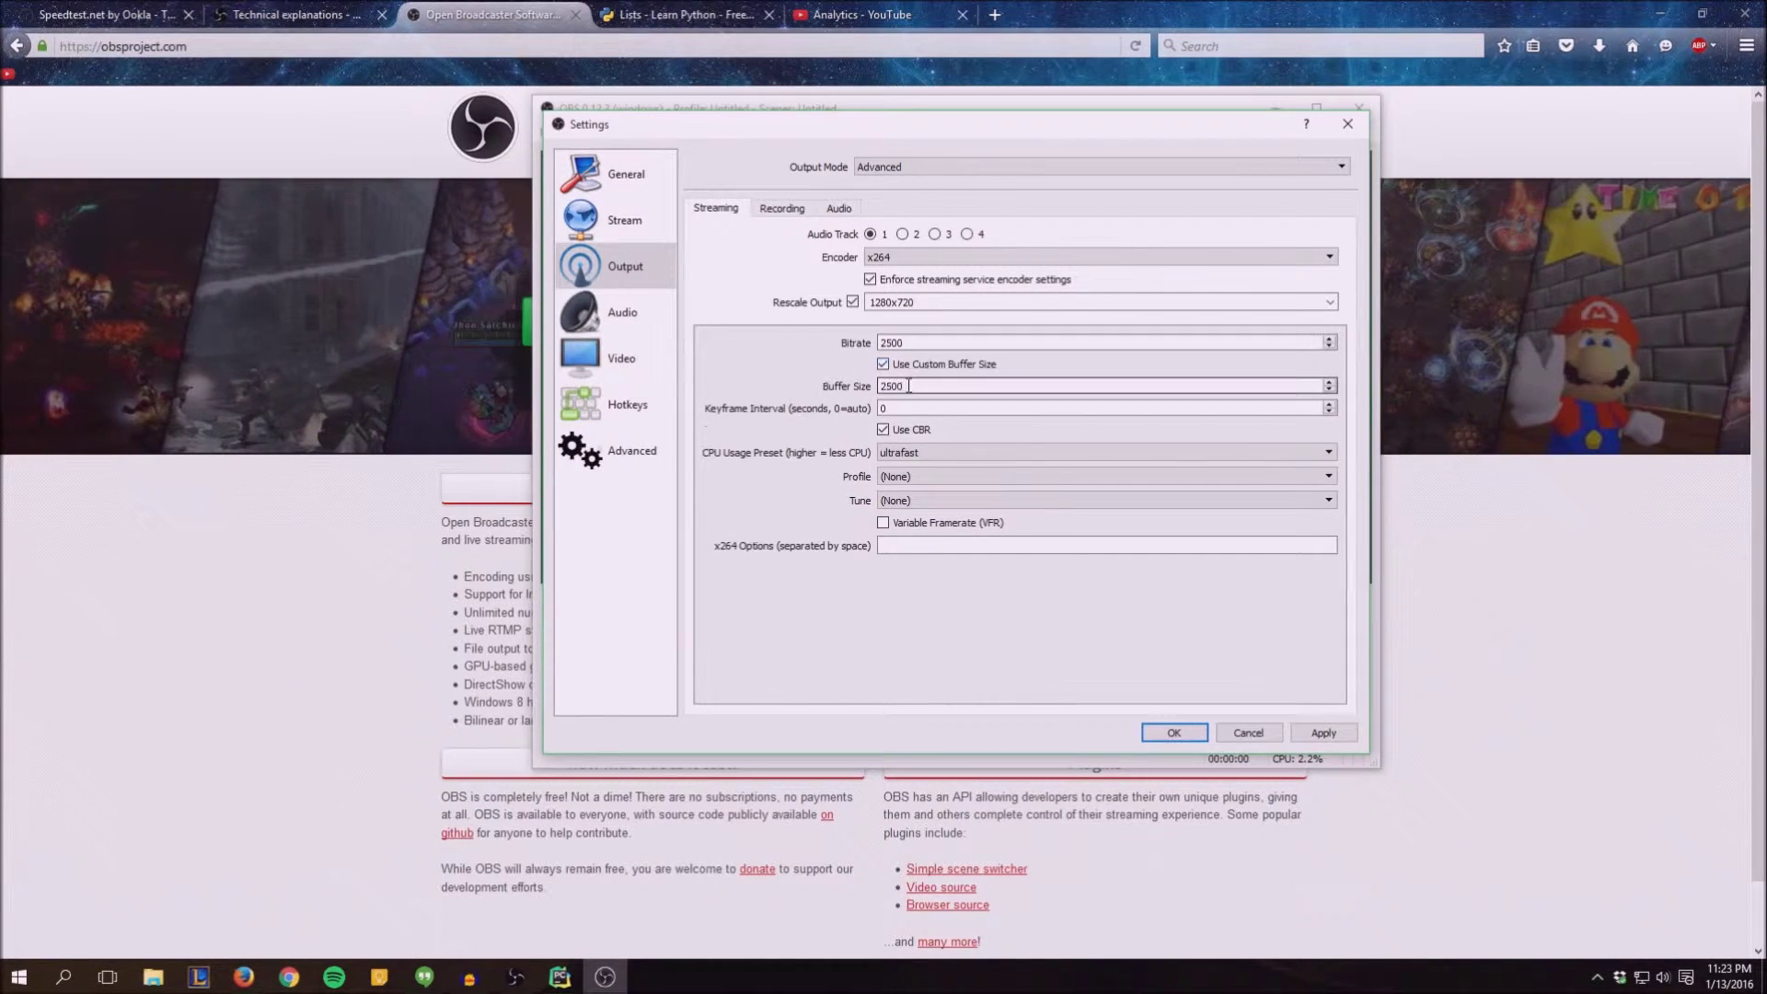
Leave Use Custom Buffer Size unchecked for streaming, then return to the browser.
{"action": "left_click", "coordinate": [882, 364]}
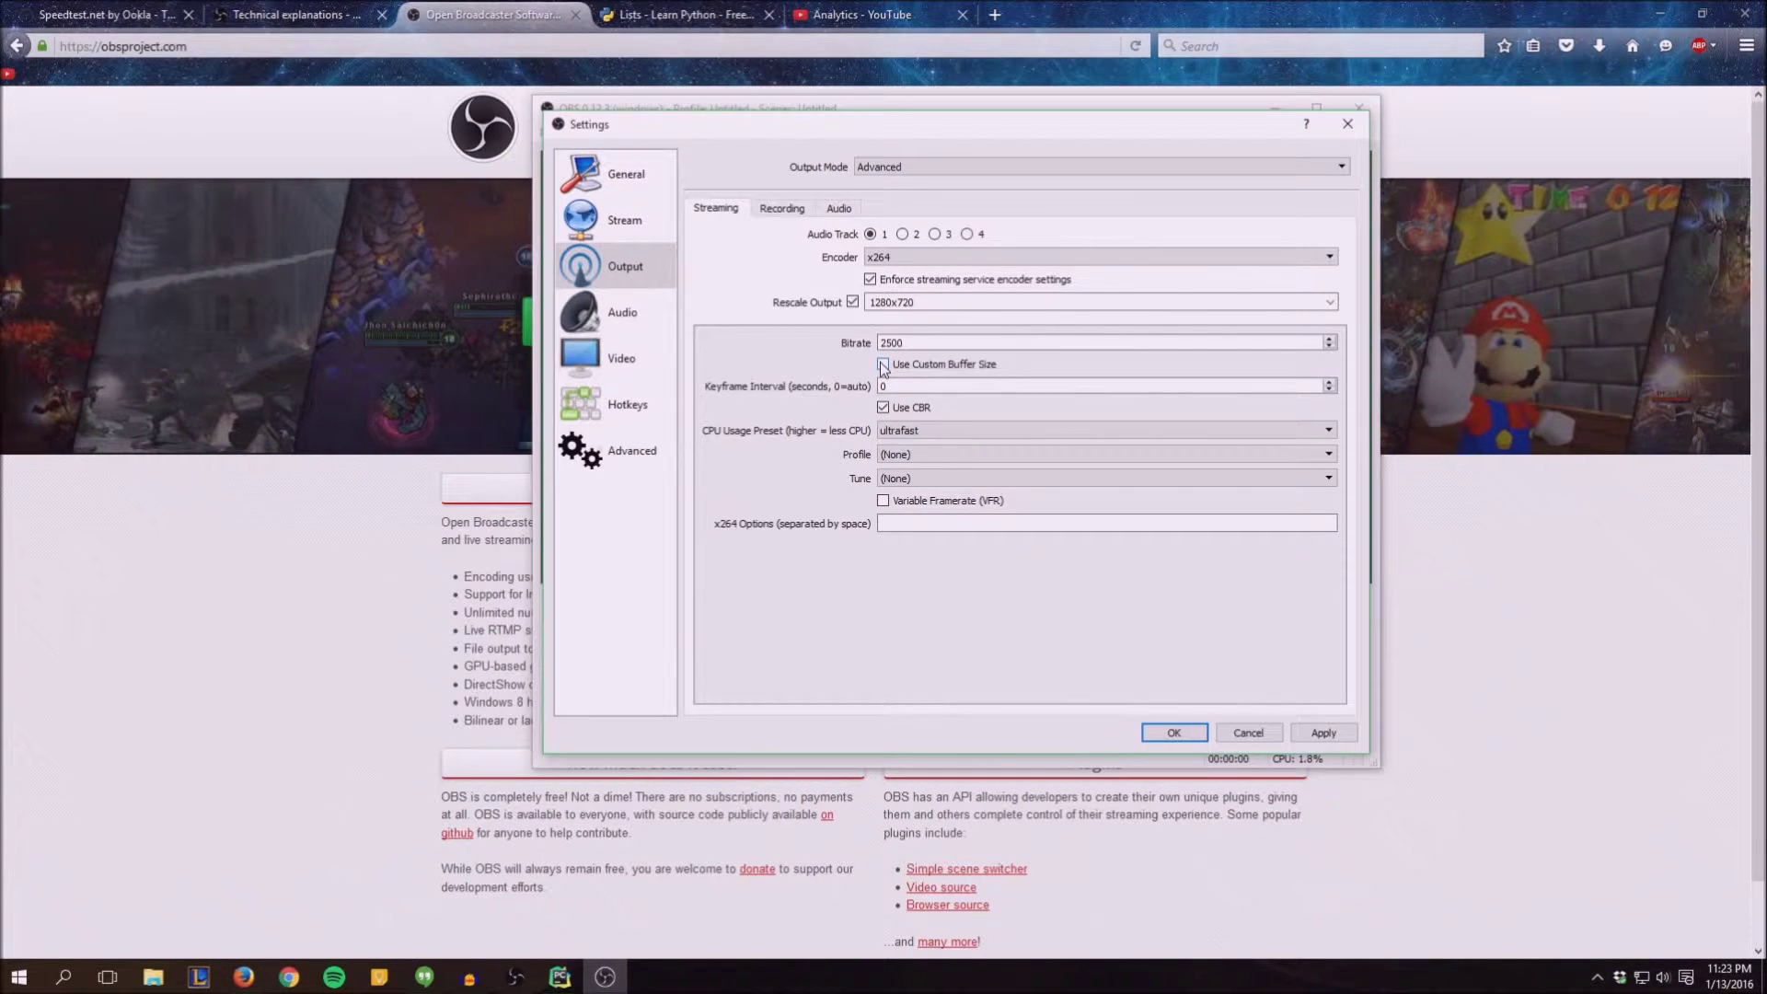
{"action": "left_click", "coordinate": [883, 364]}
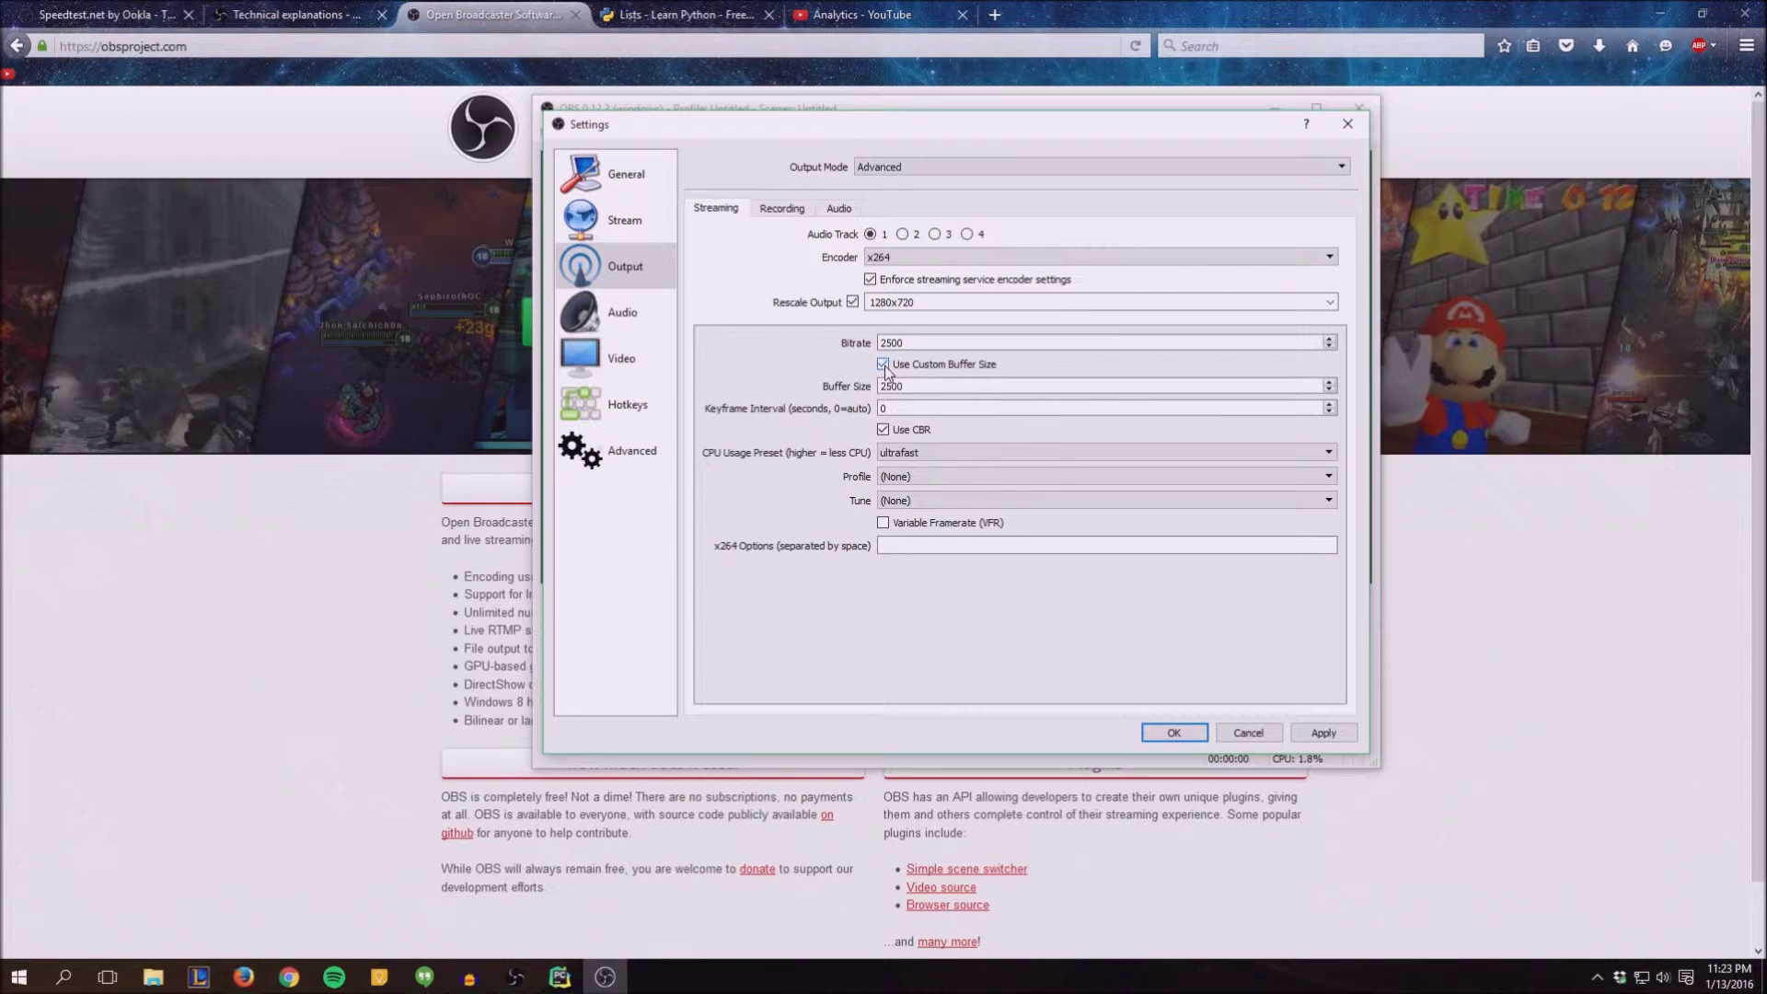
{"action": "left_click", "coordinate": [885, 366]}
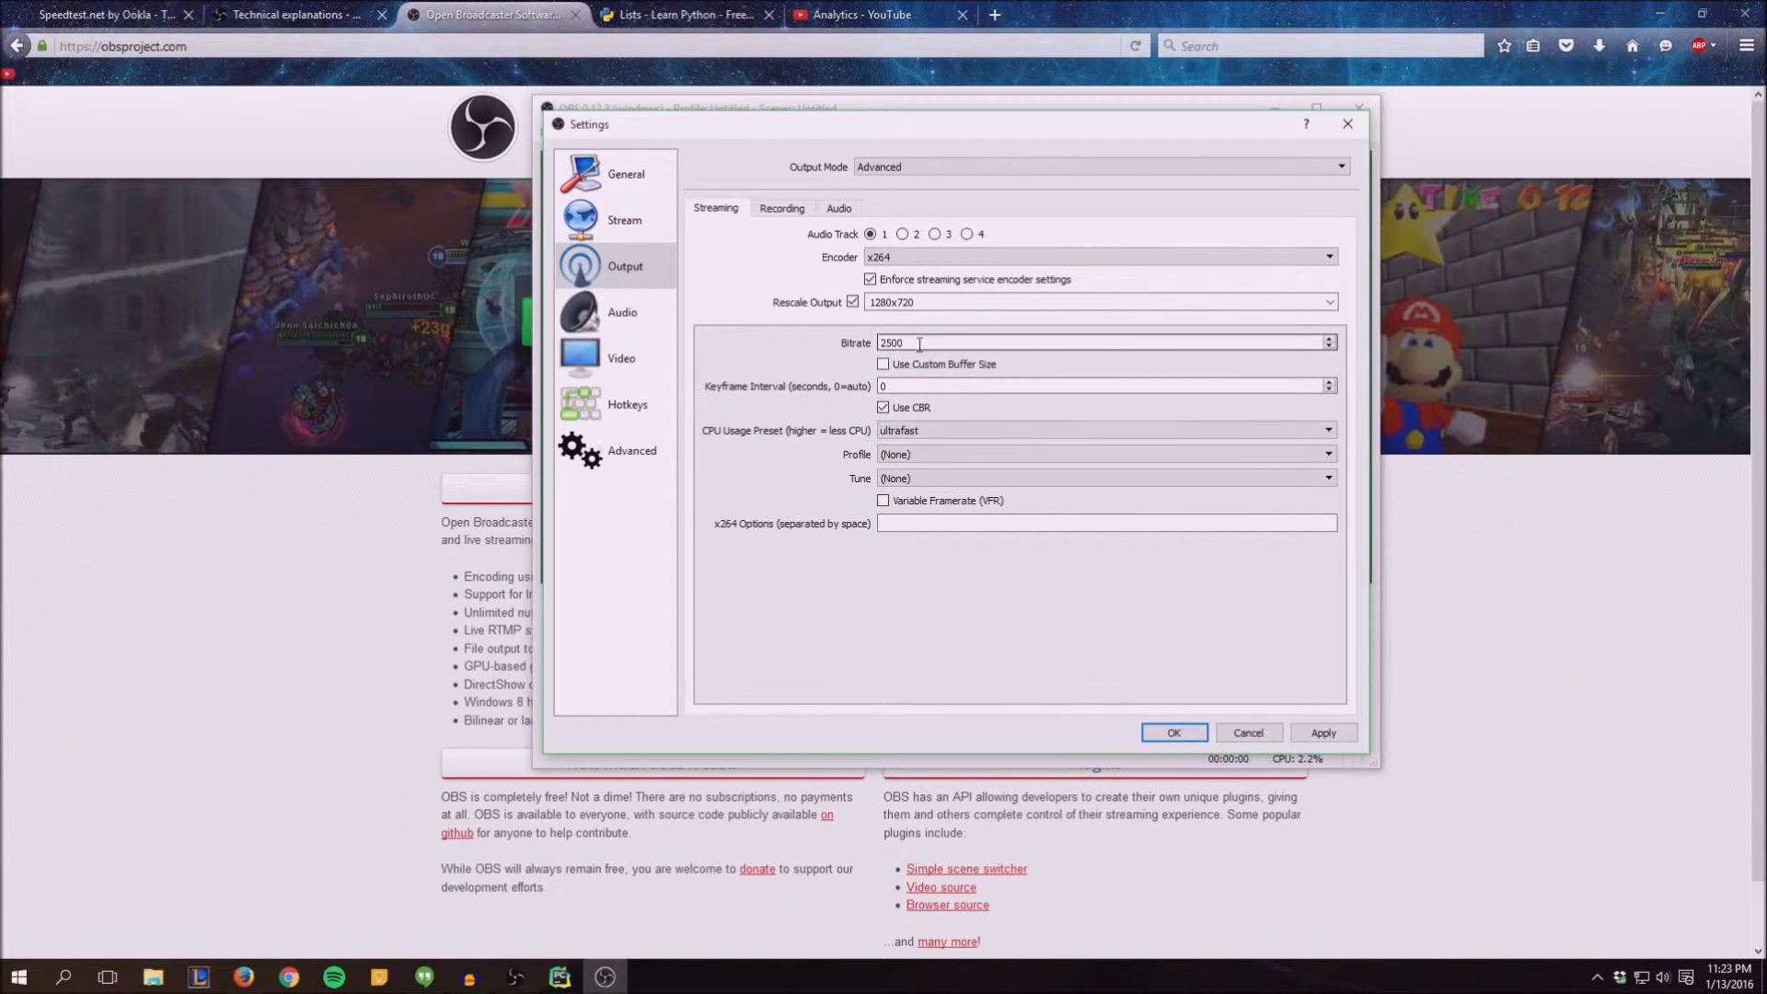
{"action": "left_click", "coordinate": [397, 653]}
Start a Speedtest.net test, then go back to the OBS website and open its Help menu.
{"action": "left_click", "coordinate": [101, 13]}
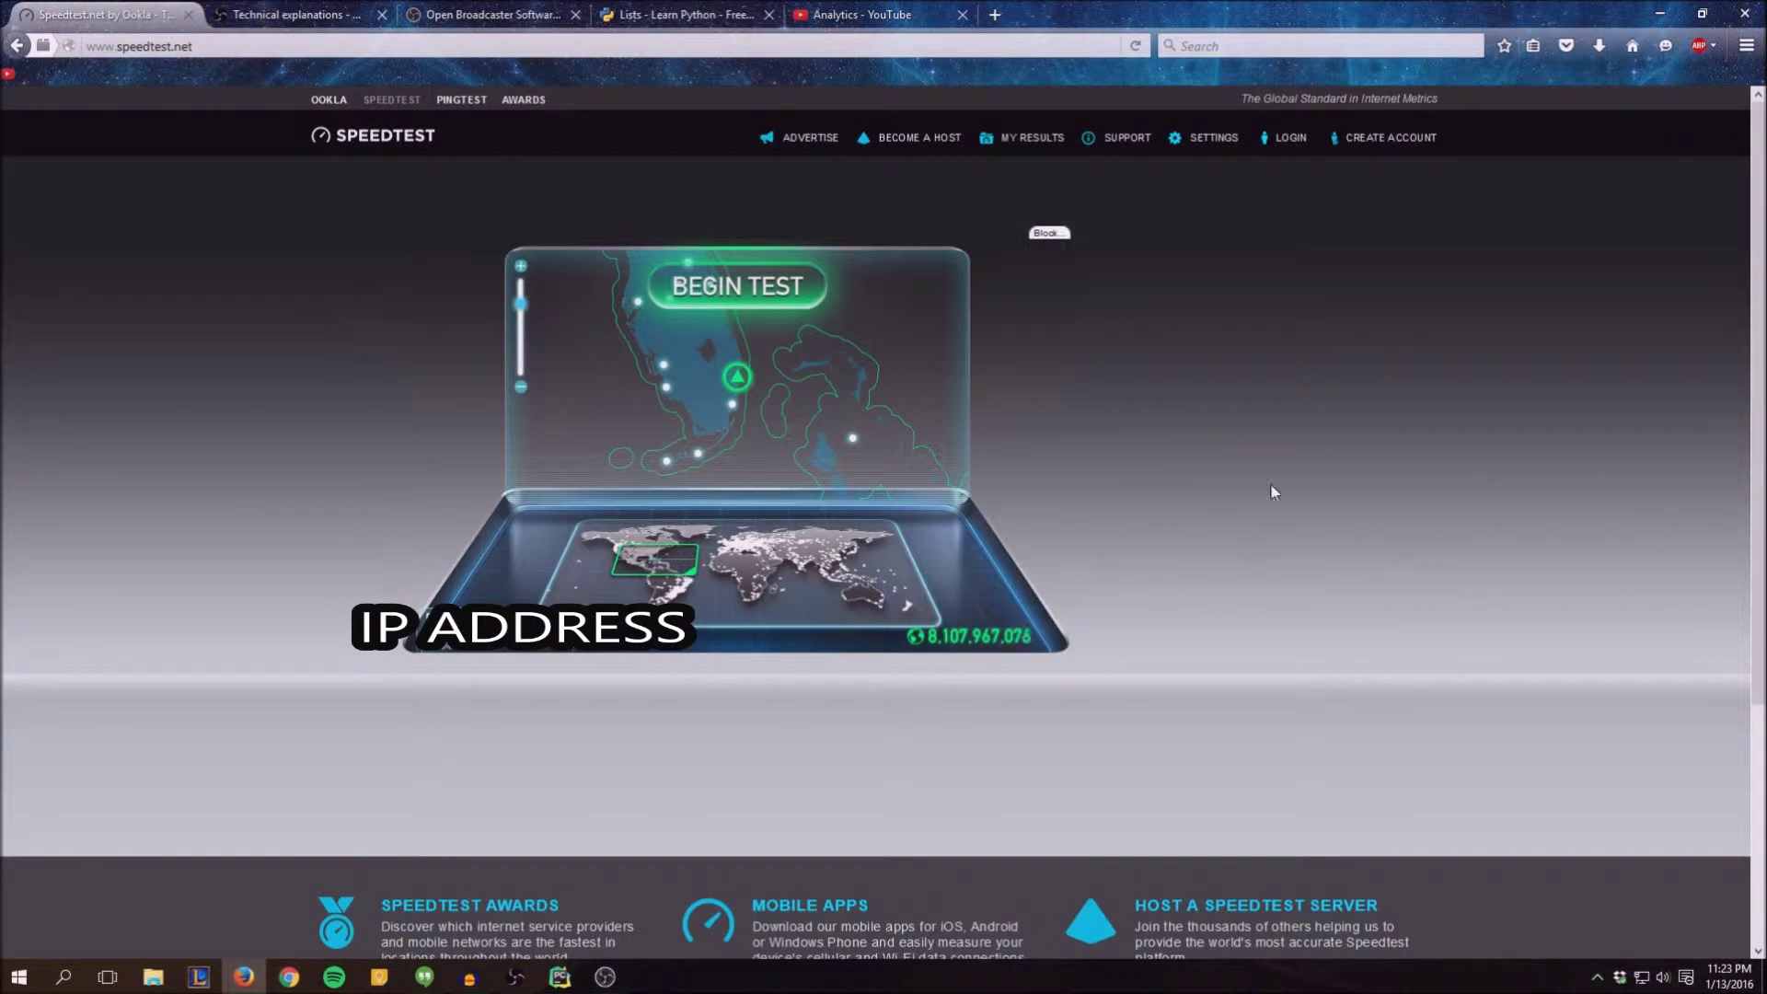
{"action": "left_click", "coordinate": [736, 286]}
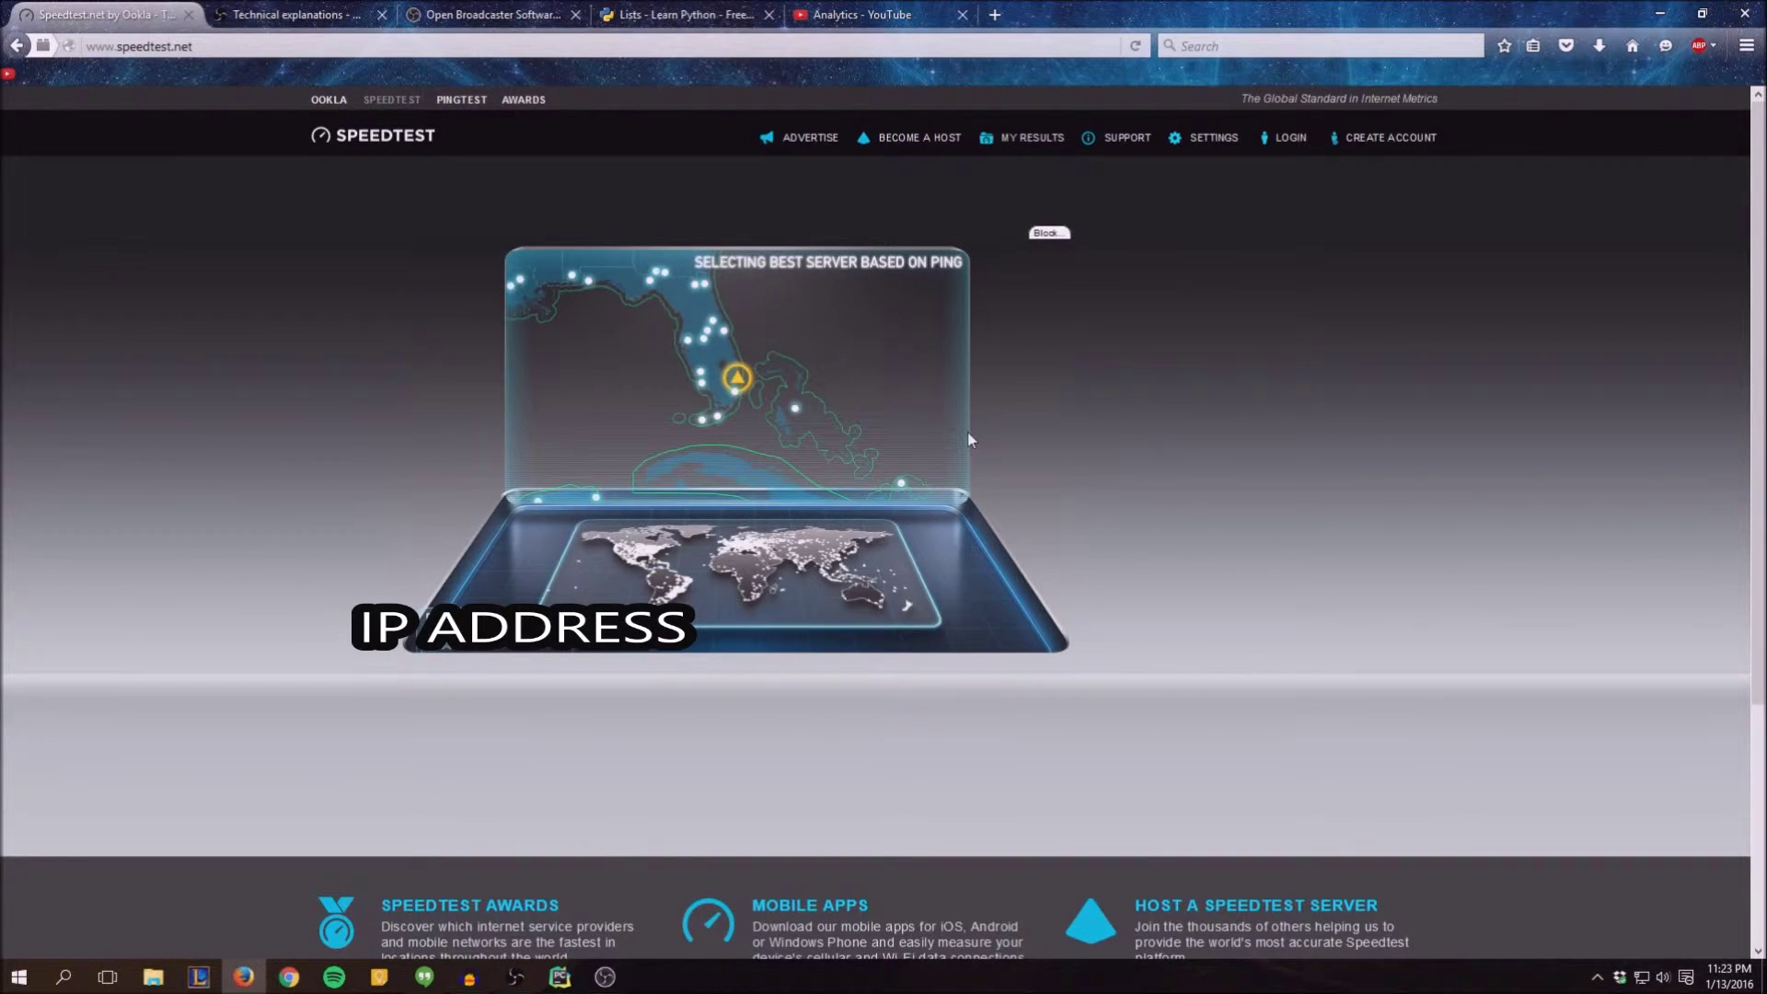
{"action": "left_click", "coordinate": [289, 14]}
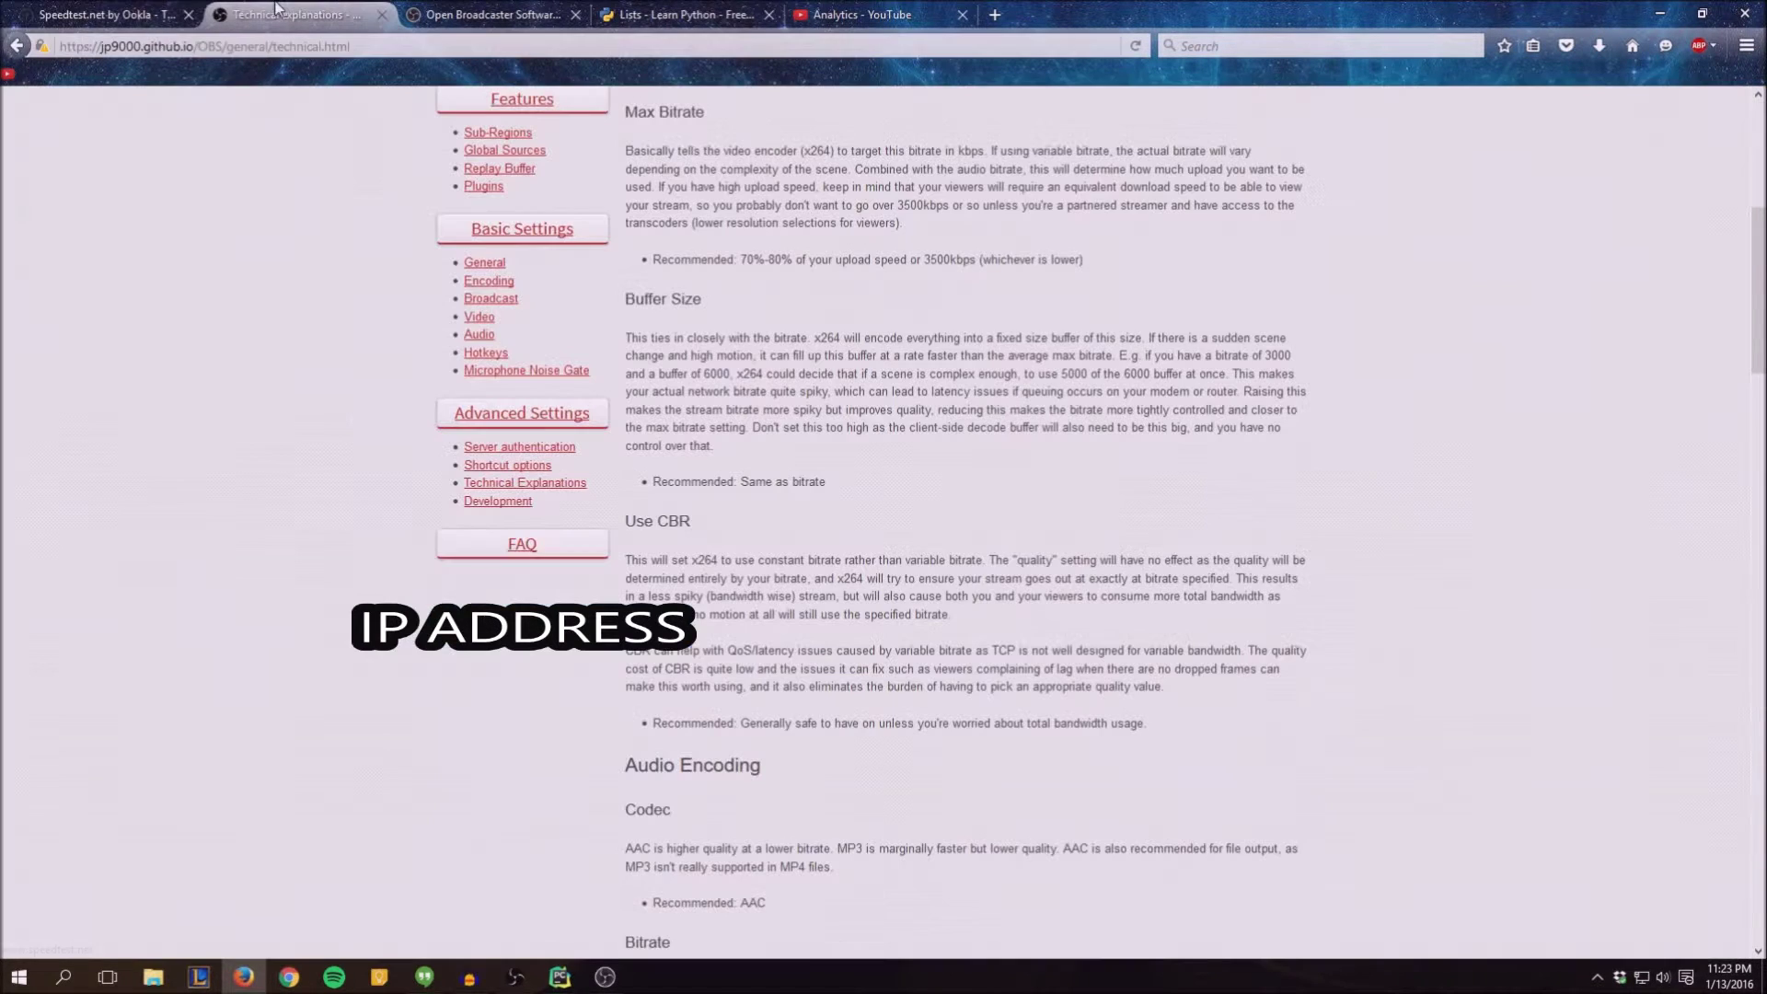
{"action": "left_click", "coordinate": [488, 14]}
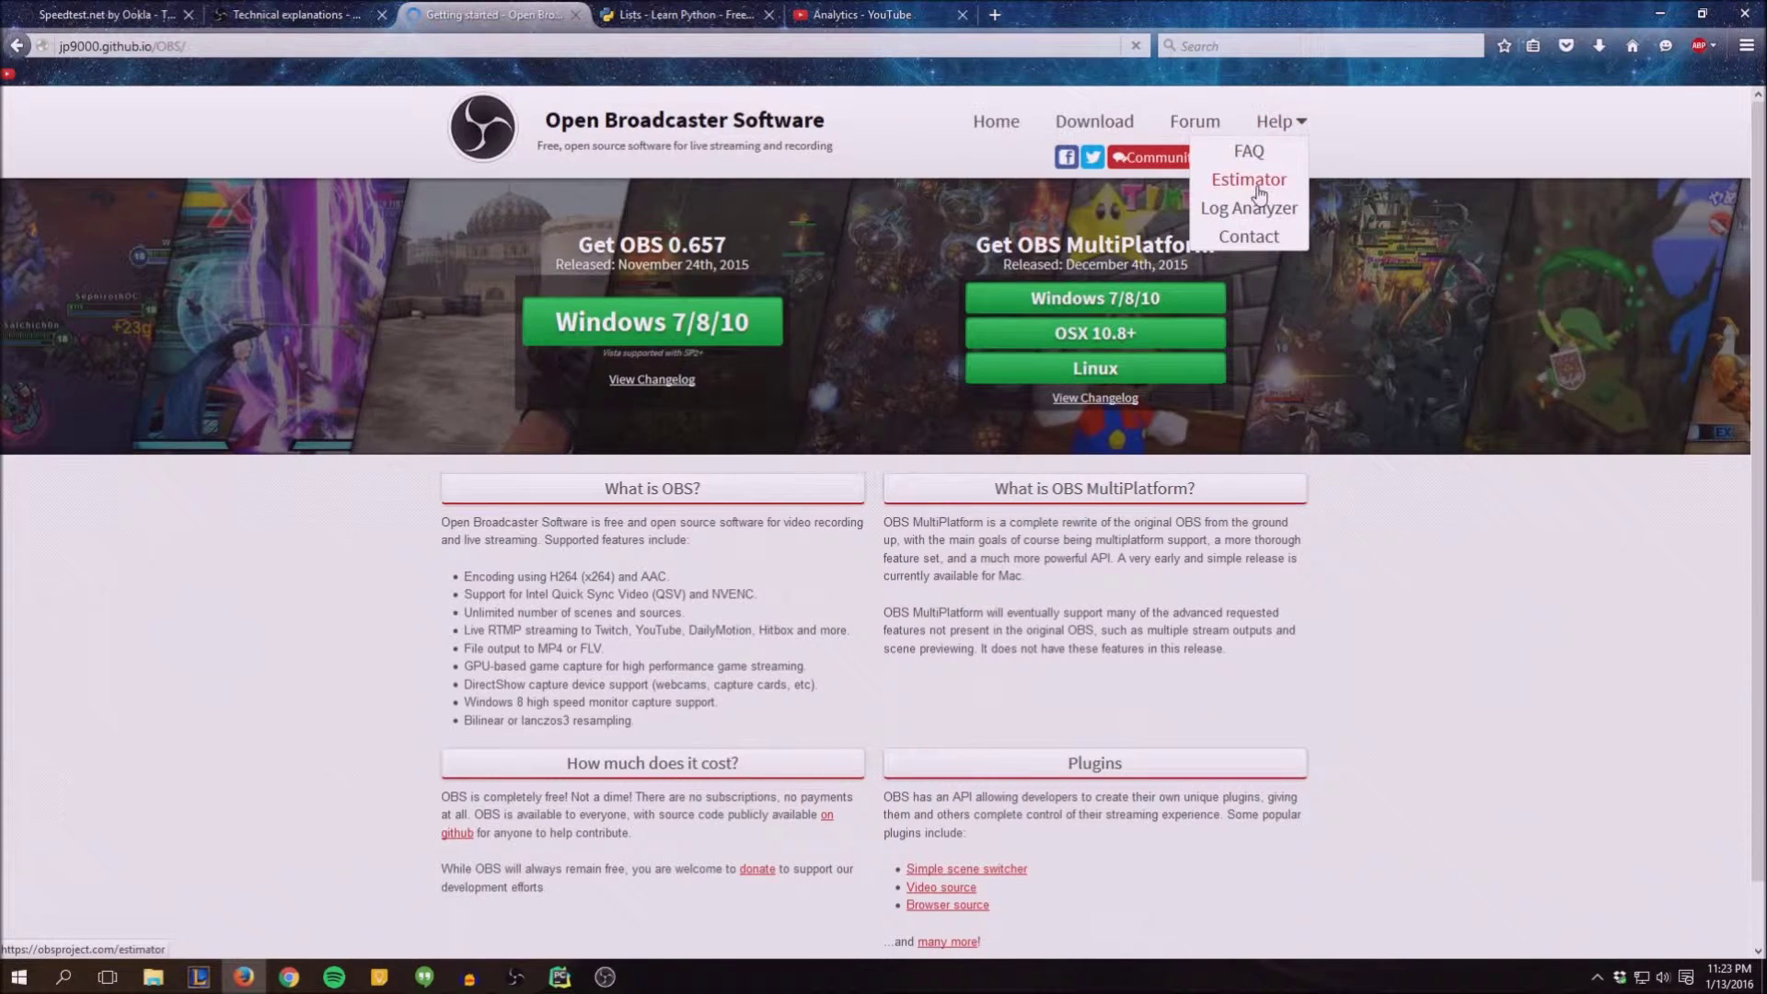
{"action": "left_click", "coordinate": [1277, 122]}
In the OBS Estimator, choose a 2nd/3rd/4th Gen Core i5/i7 CPU, Mobile Geforce/Radeon graphics, and Medium motion game type.
{"action": "left_click", "coordinate": [1249, 184]}
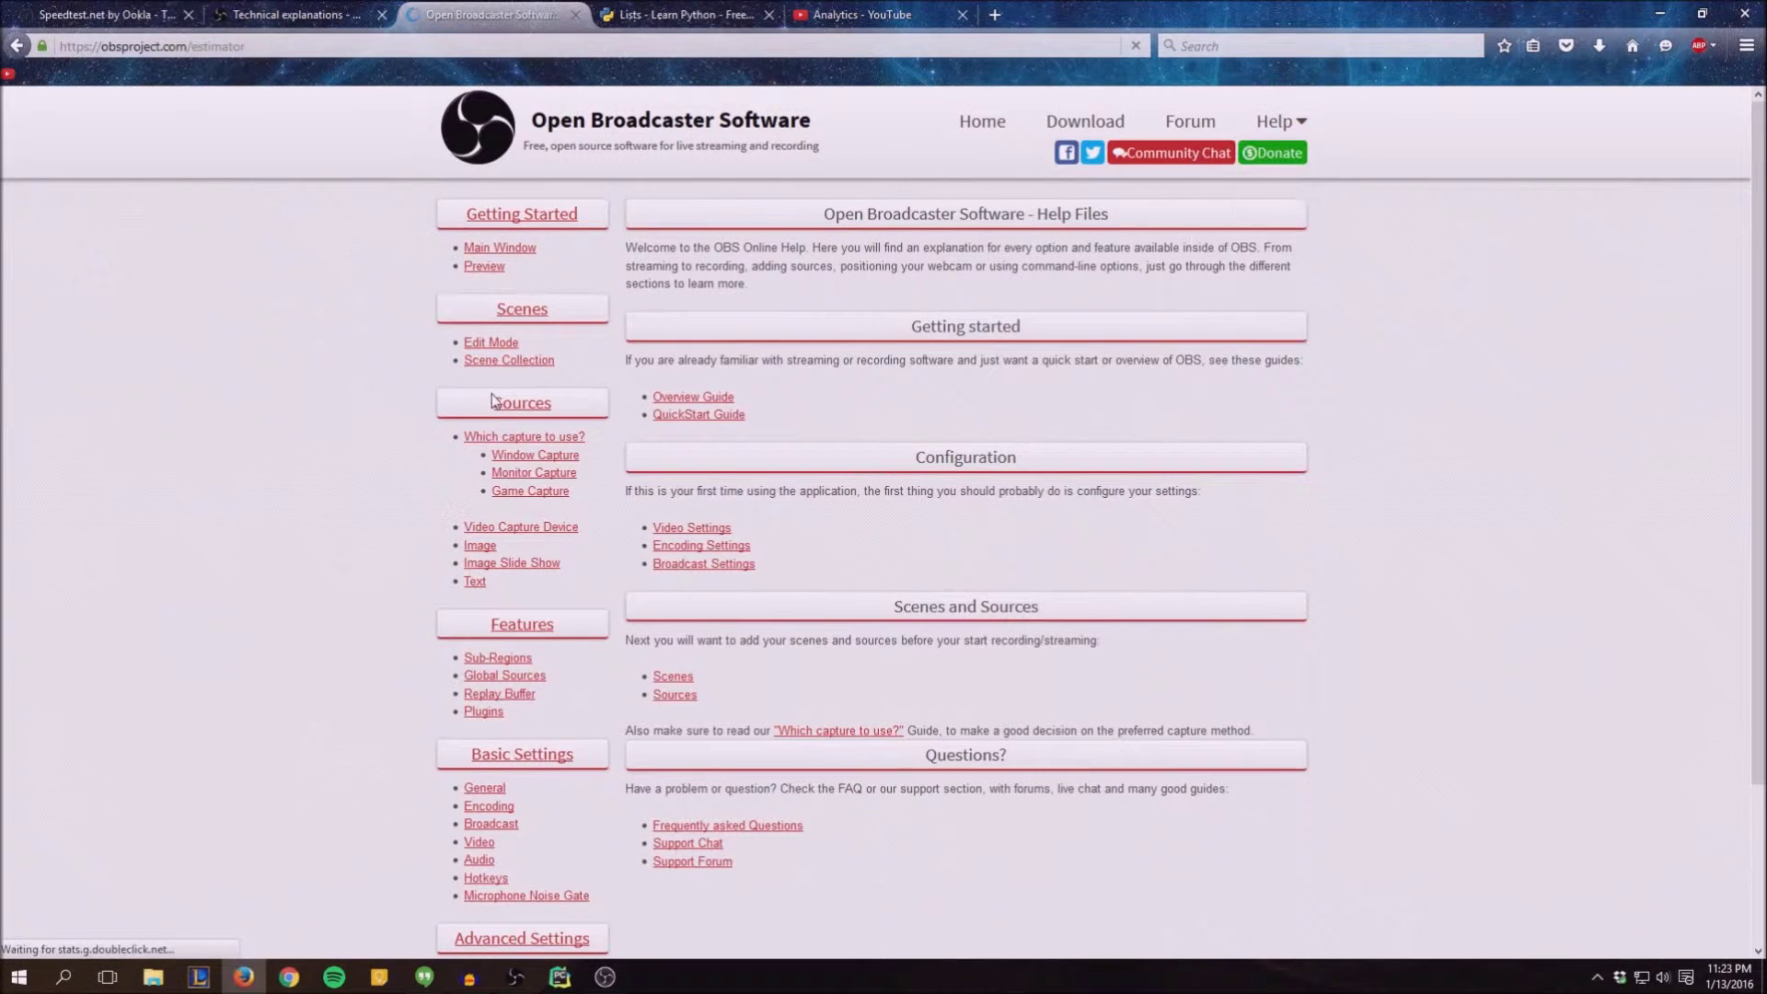
{"action": "left_click", "coordinate": [583, 266]}
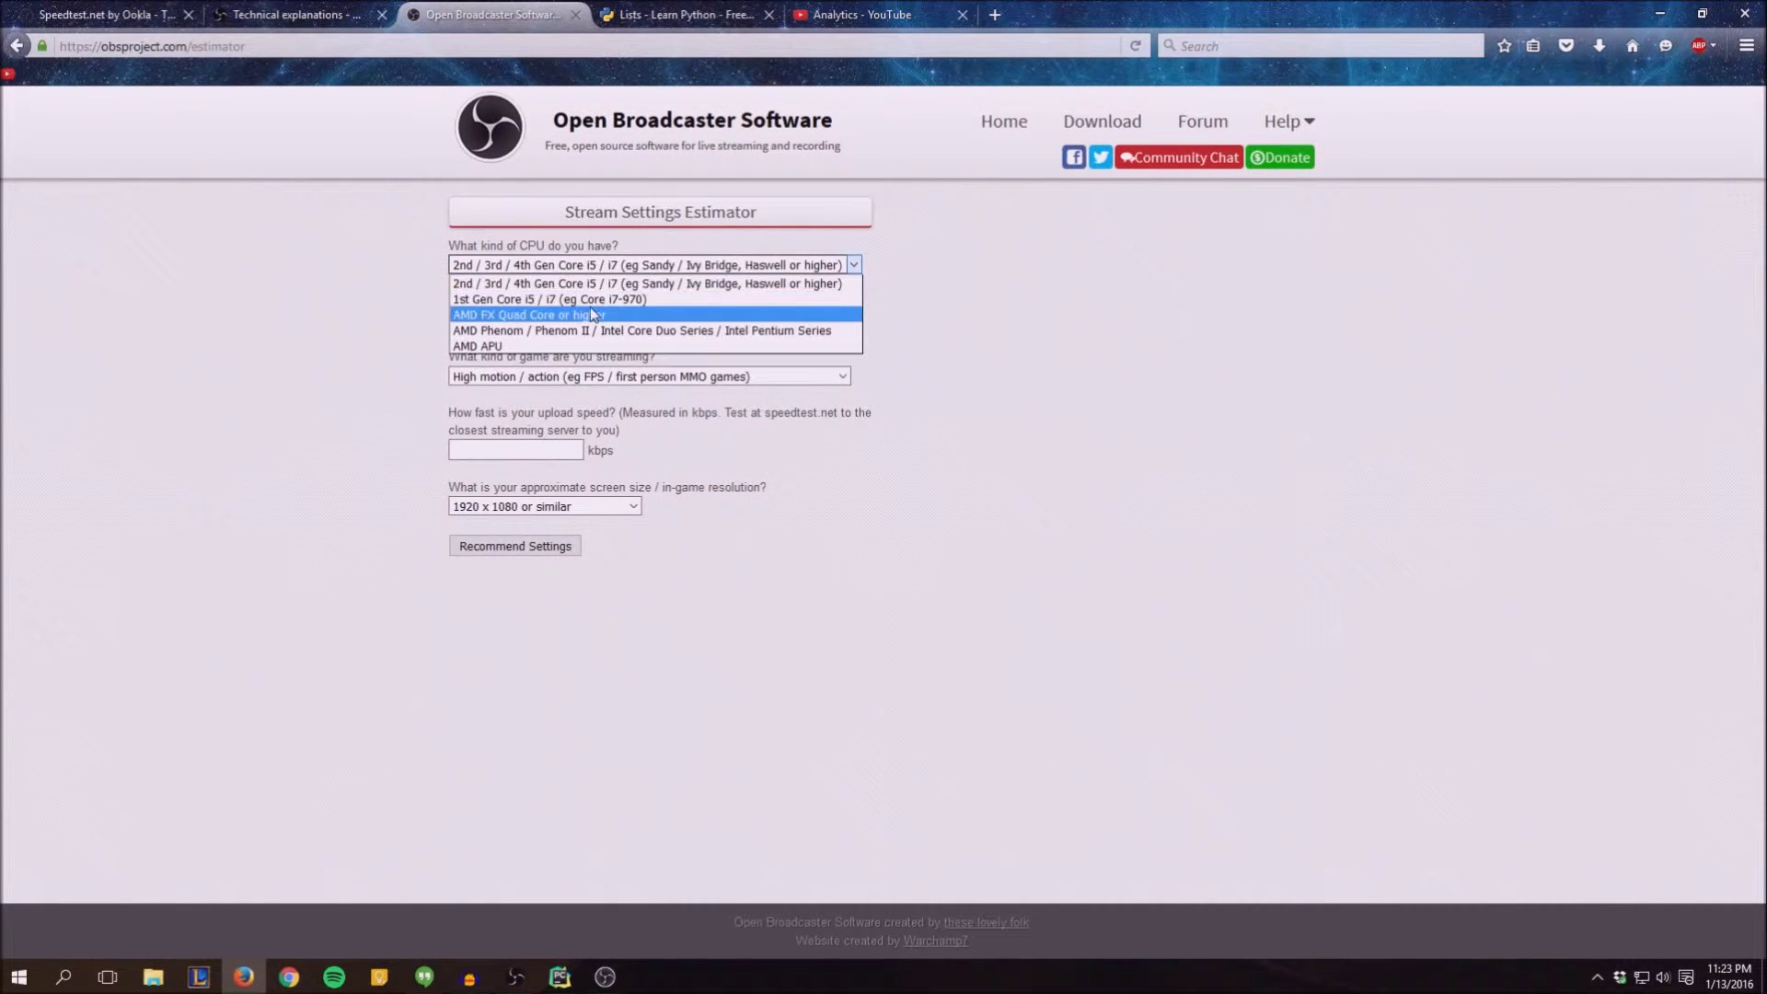
{"action": "left_click", "coordinate": [635, 279]}
{"action": "left_click", "coordinate": [616, 266]}
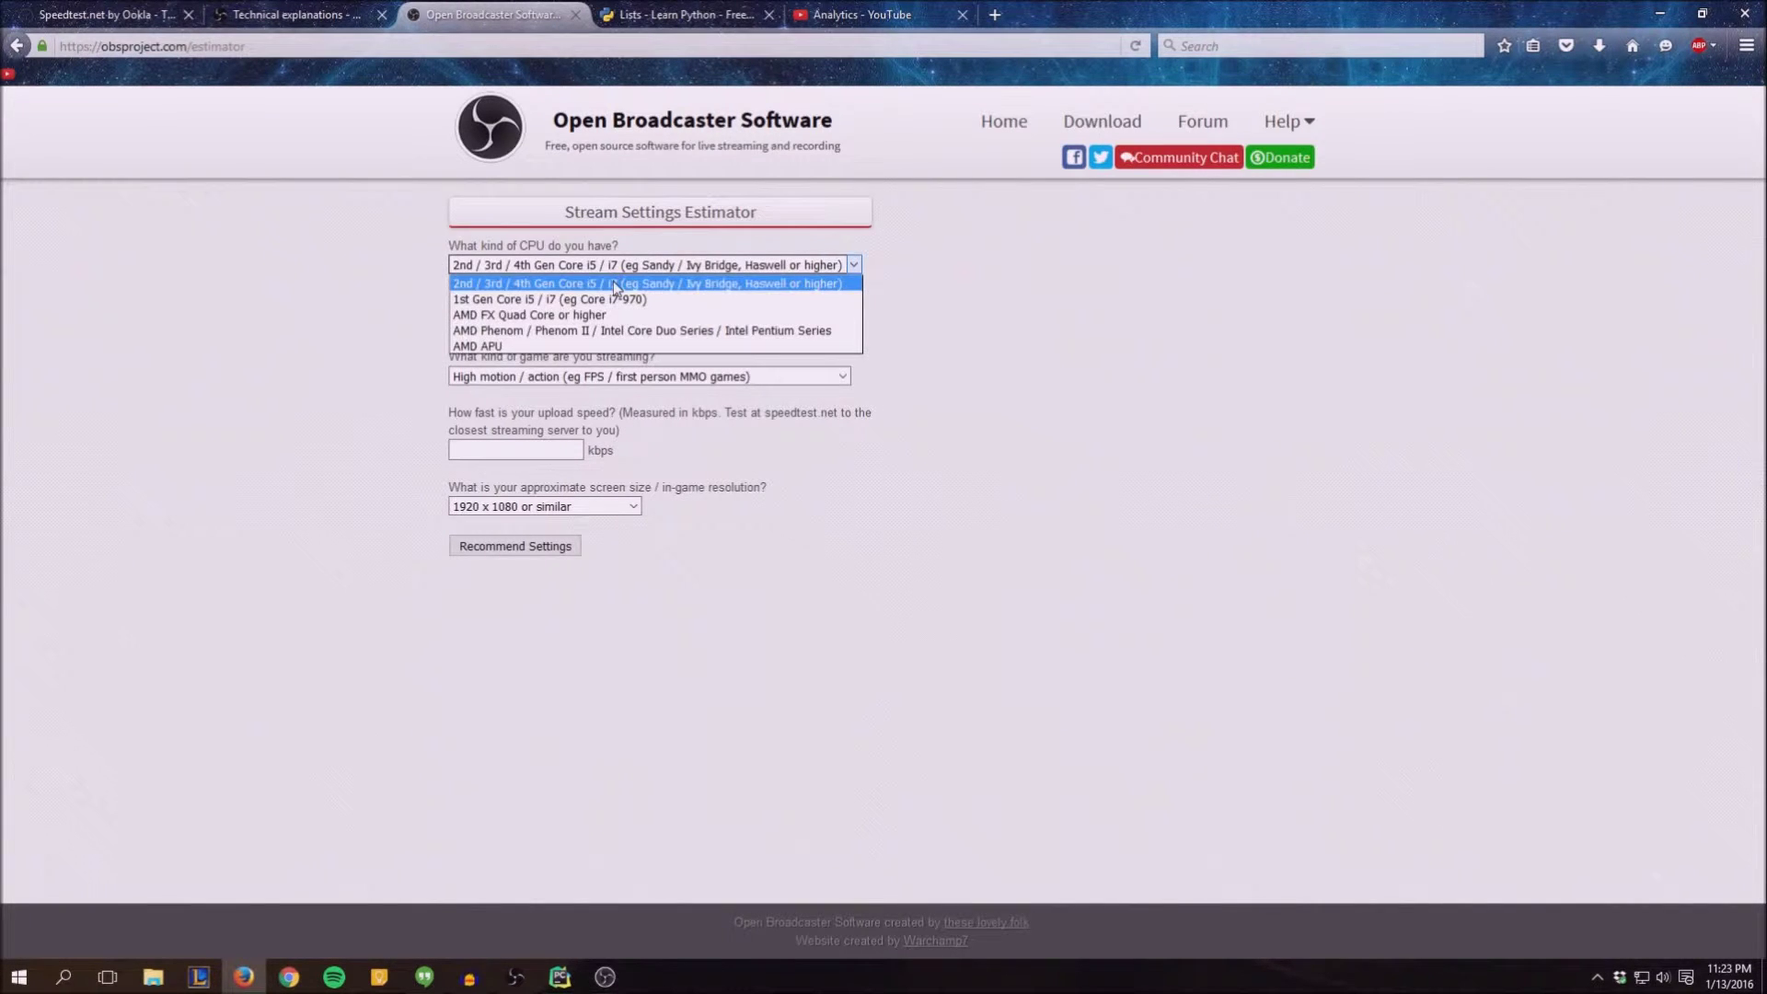
{"action": "left_click", "coordinate": [615, 267]}
{"action": "left_click", "coordinate": [533, 318]}
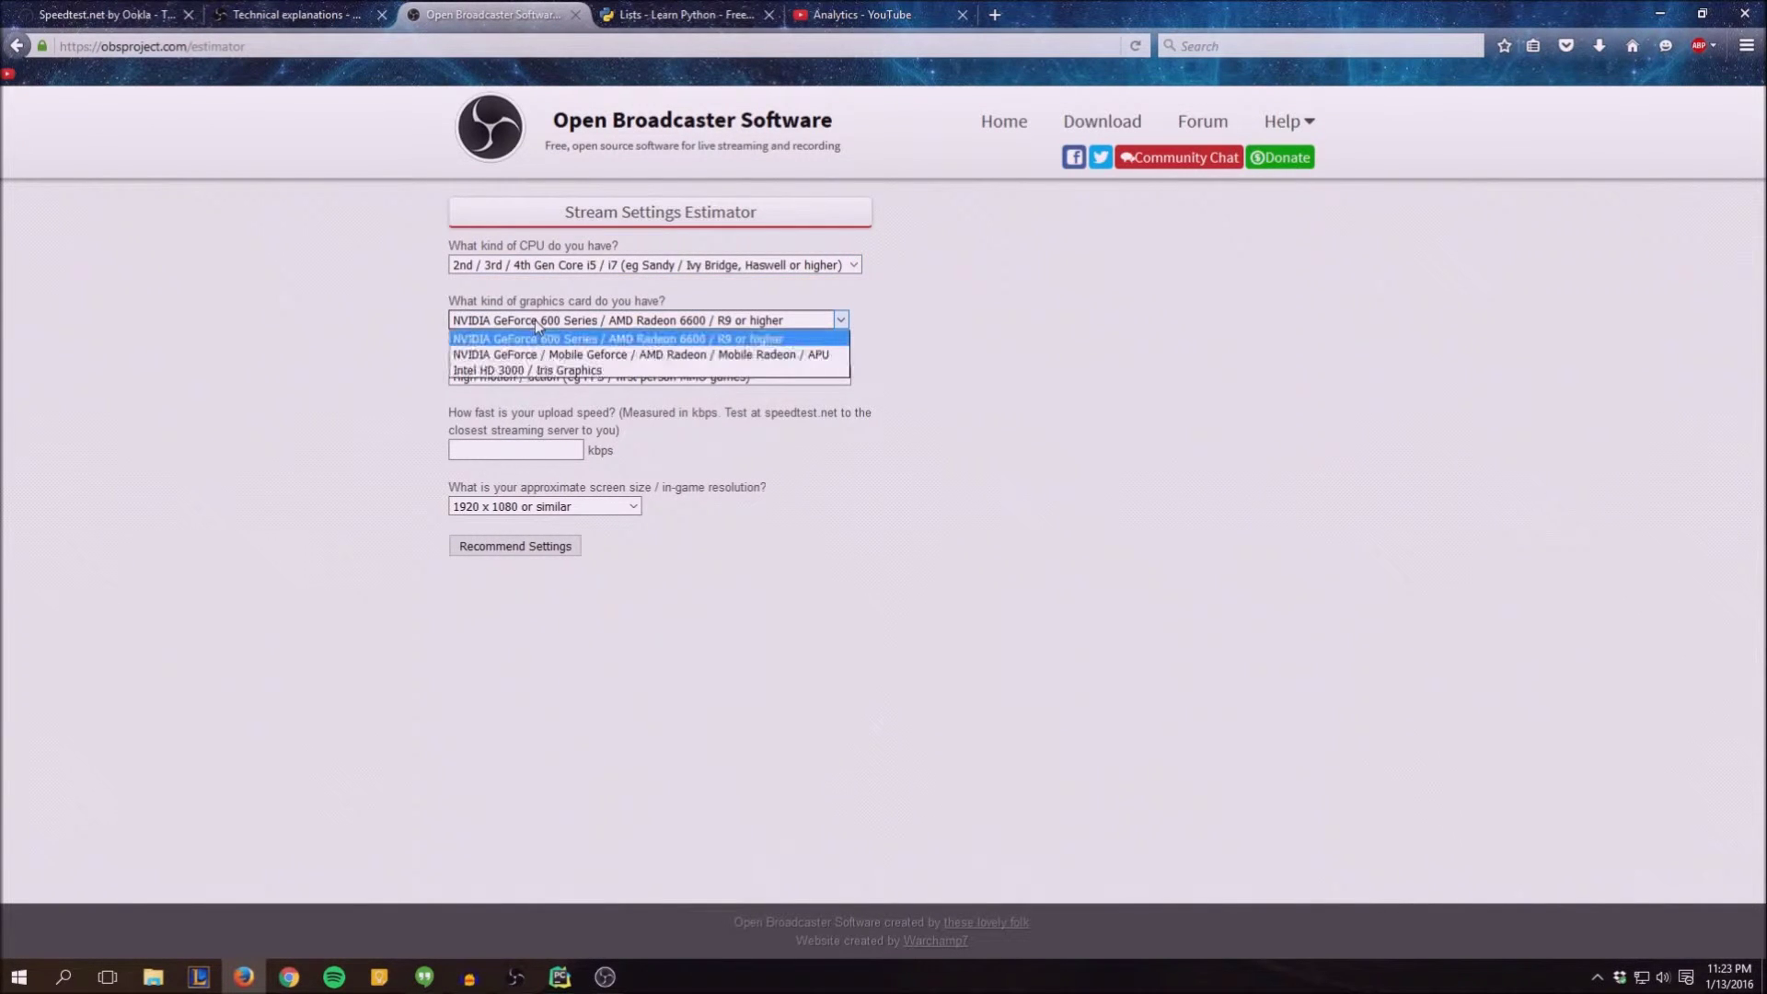
{"action": "left_click", "coordinate": [524, 362]}
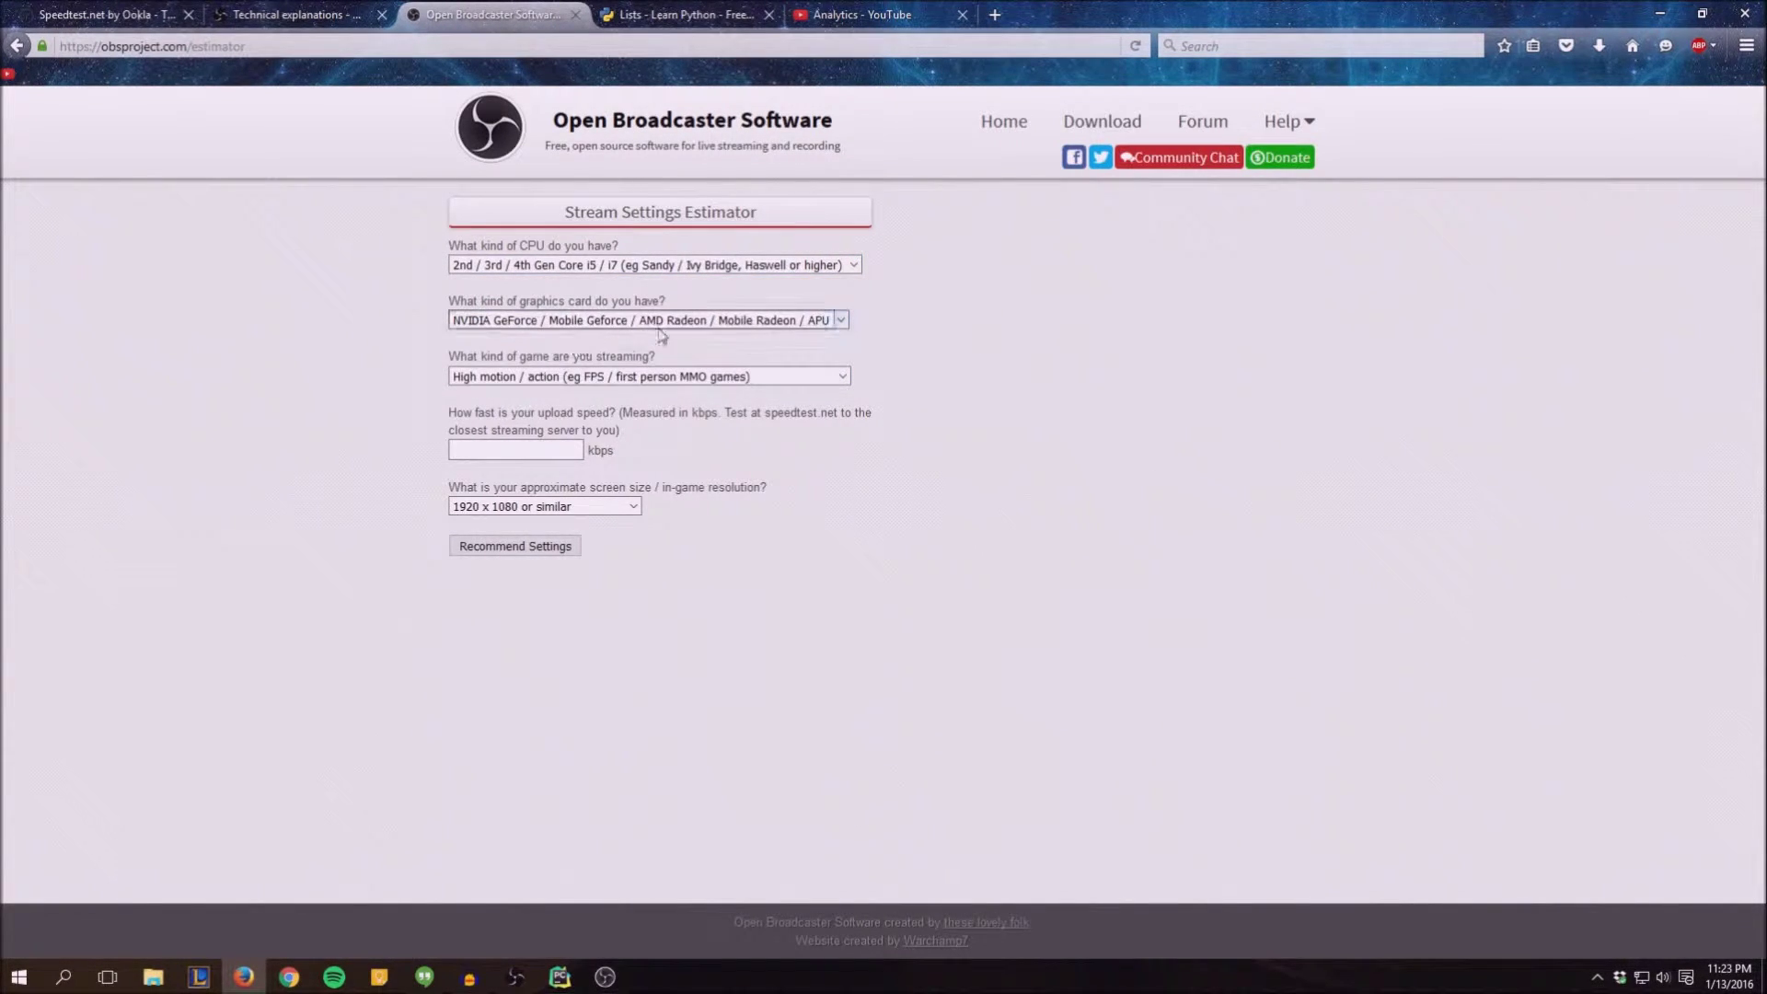
{"action": "left_click", "coordinate": [518, 379]}
{"action": "left_click", "coordinate": [530, 412]}
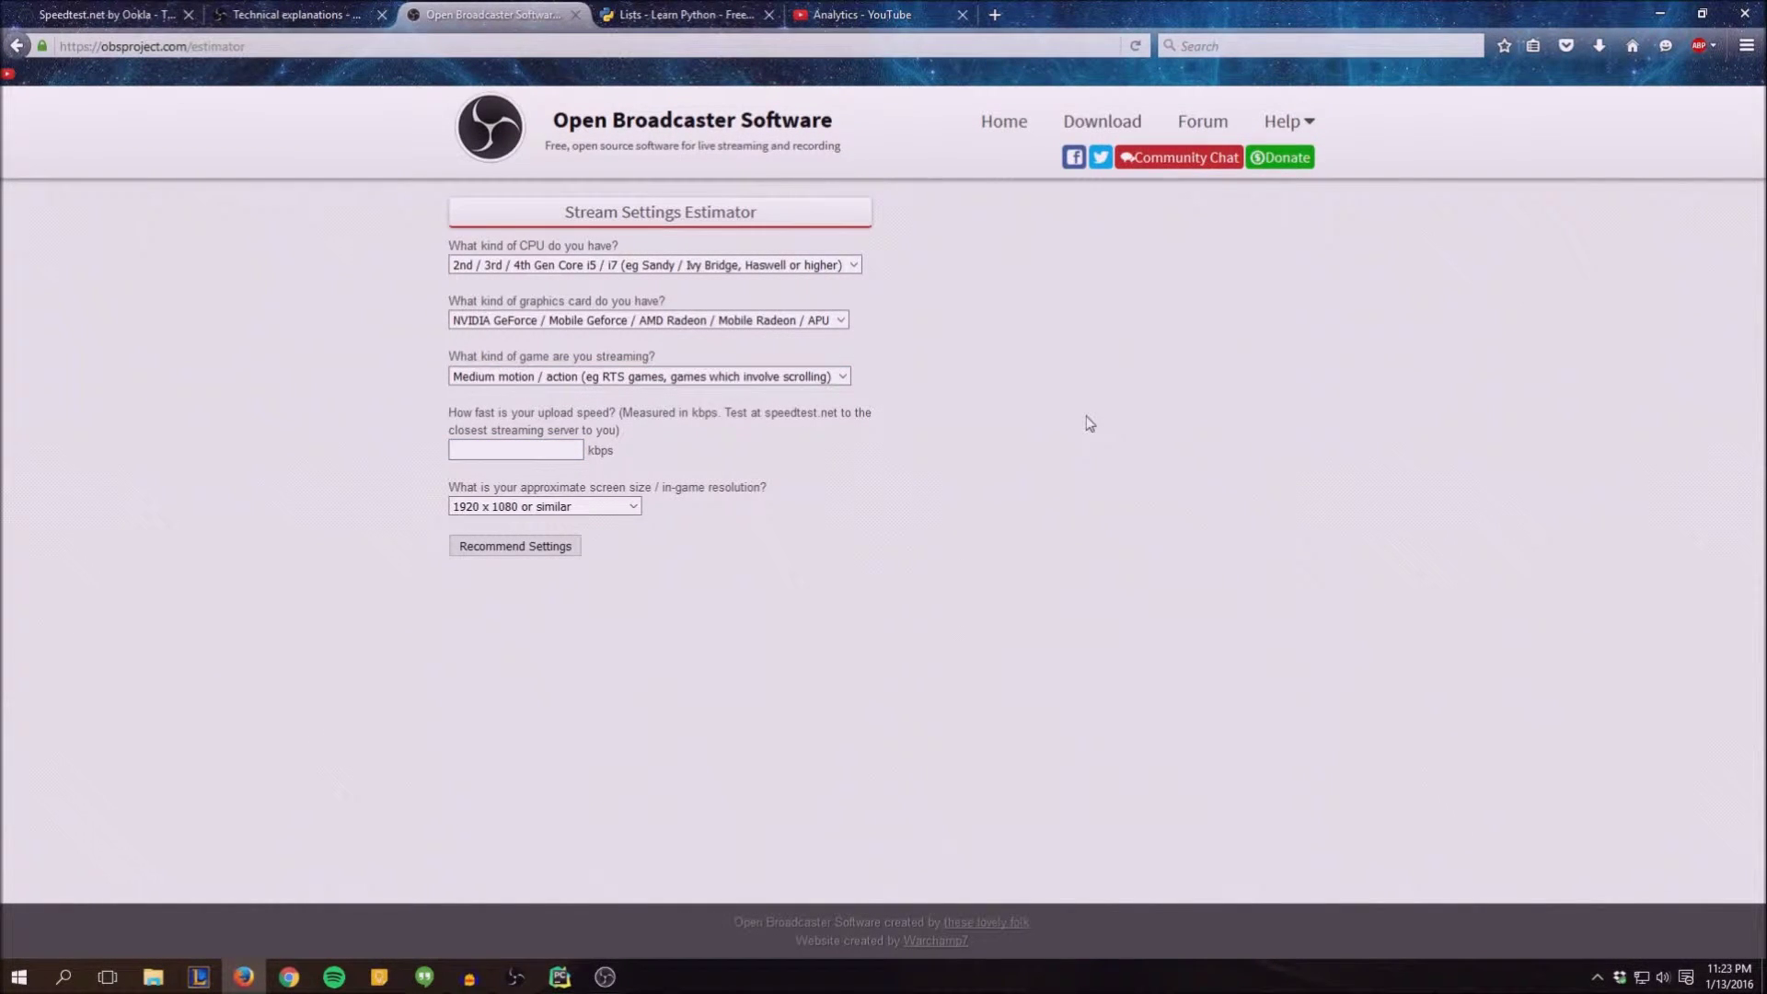
Check the Speedtest upload result and get recommended stream settings for a 12000 kbps upload.
{"action": "left_click", "coordinate": [106, 13]}
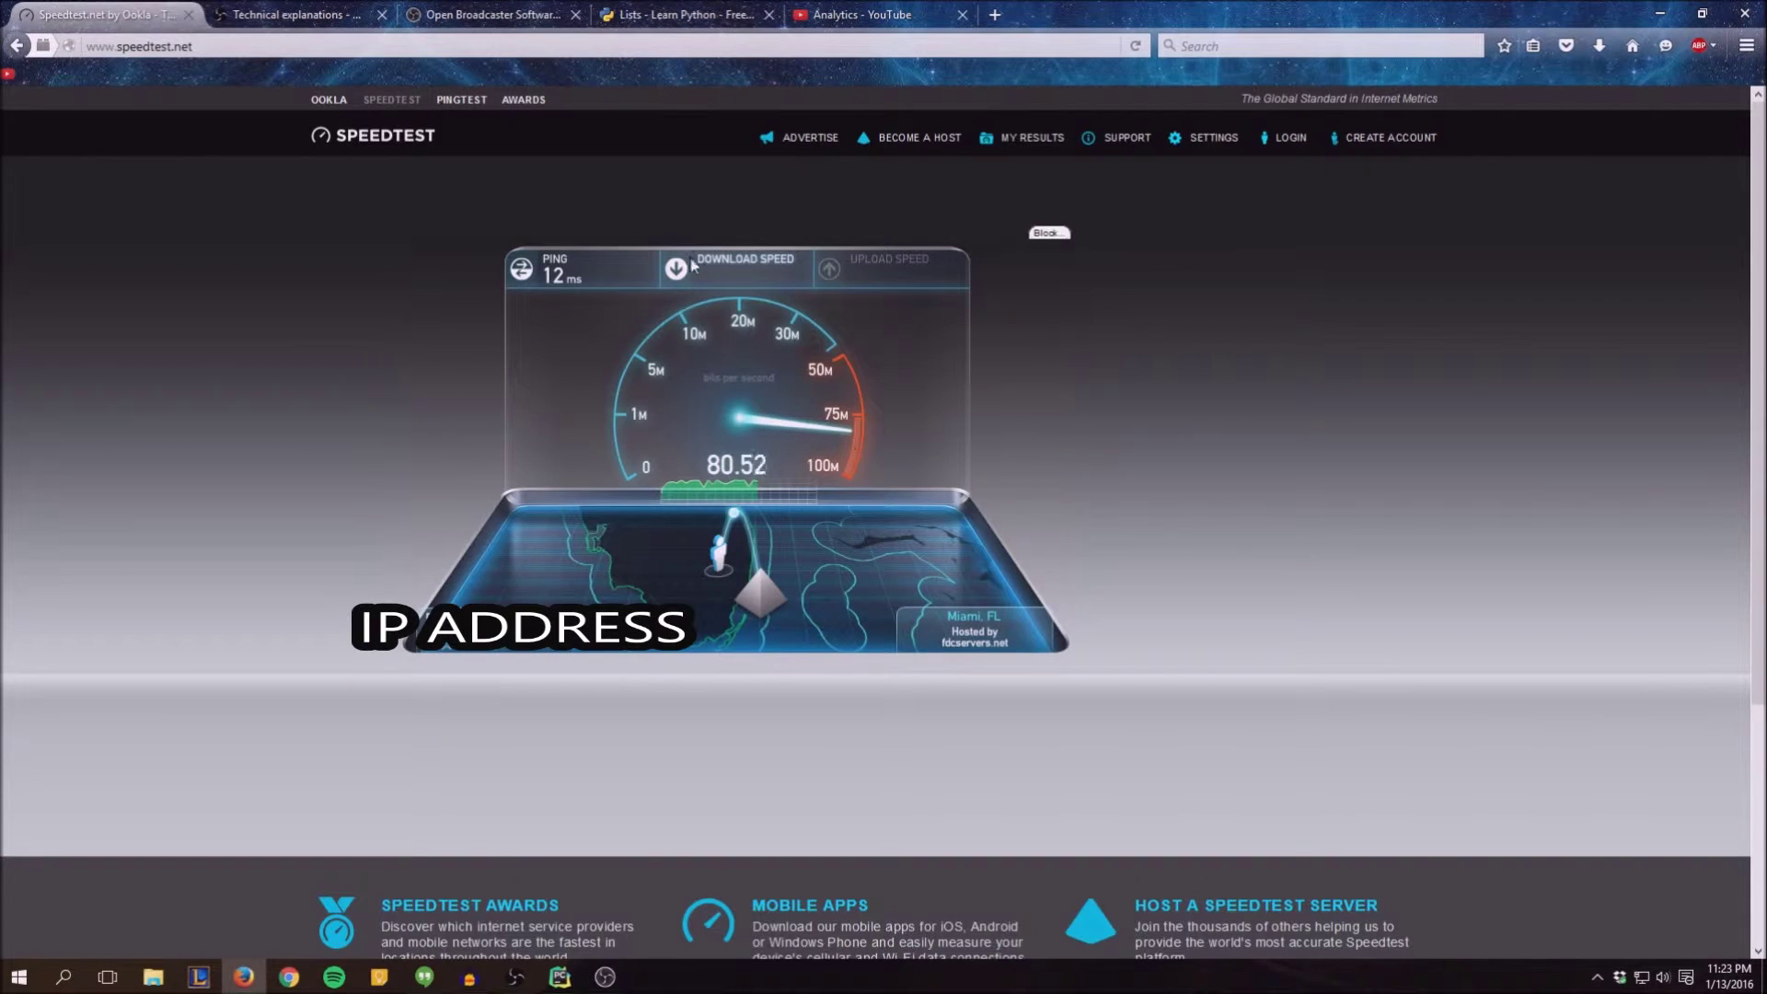
{"action": "left_click", "coordinate": [681, 14]}
{"action": "left_click", "coordinate": [492, 13]}
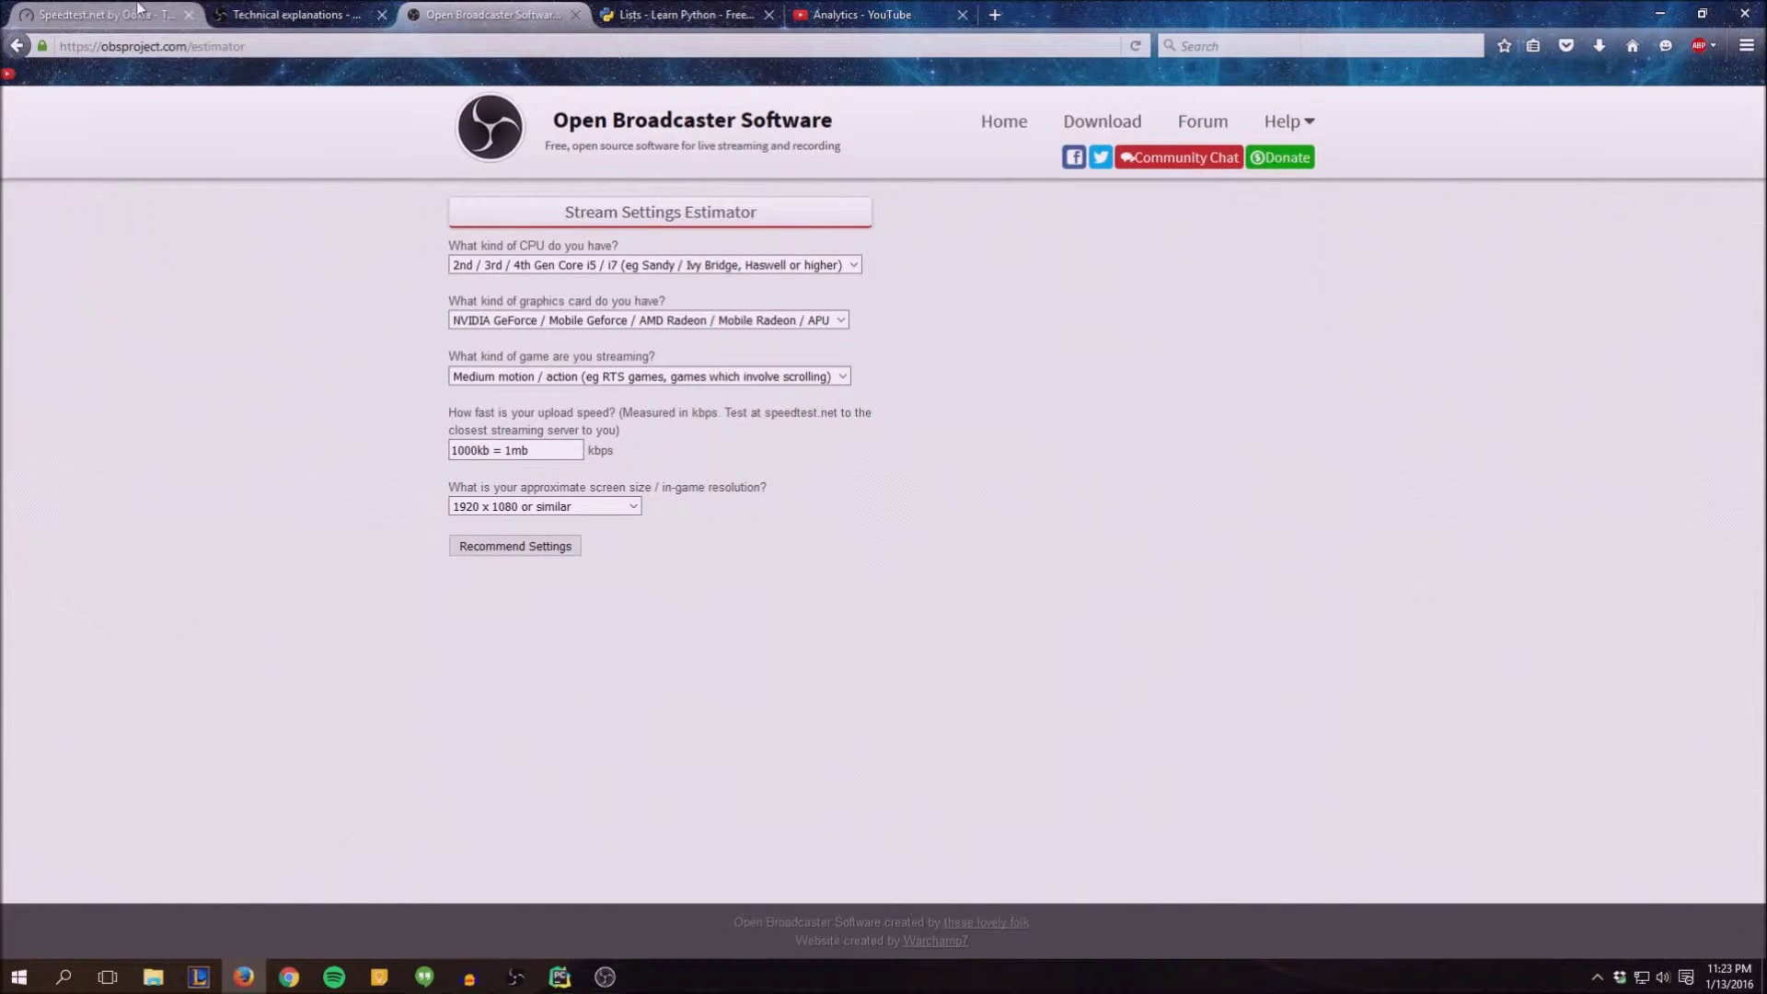
{"action": "left_click", "coordinate": [101, 14]}
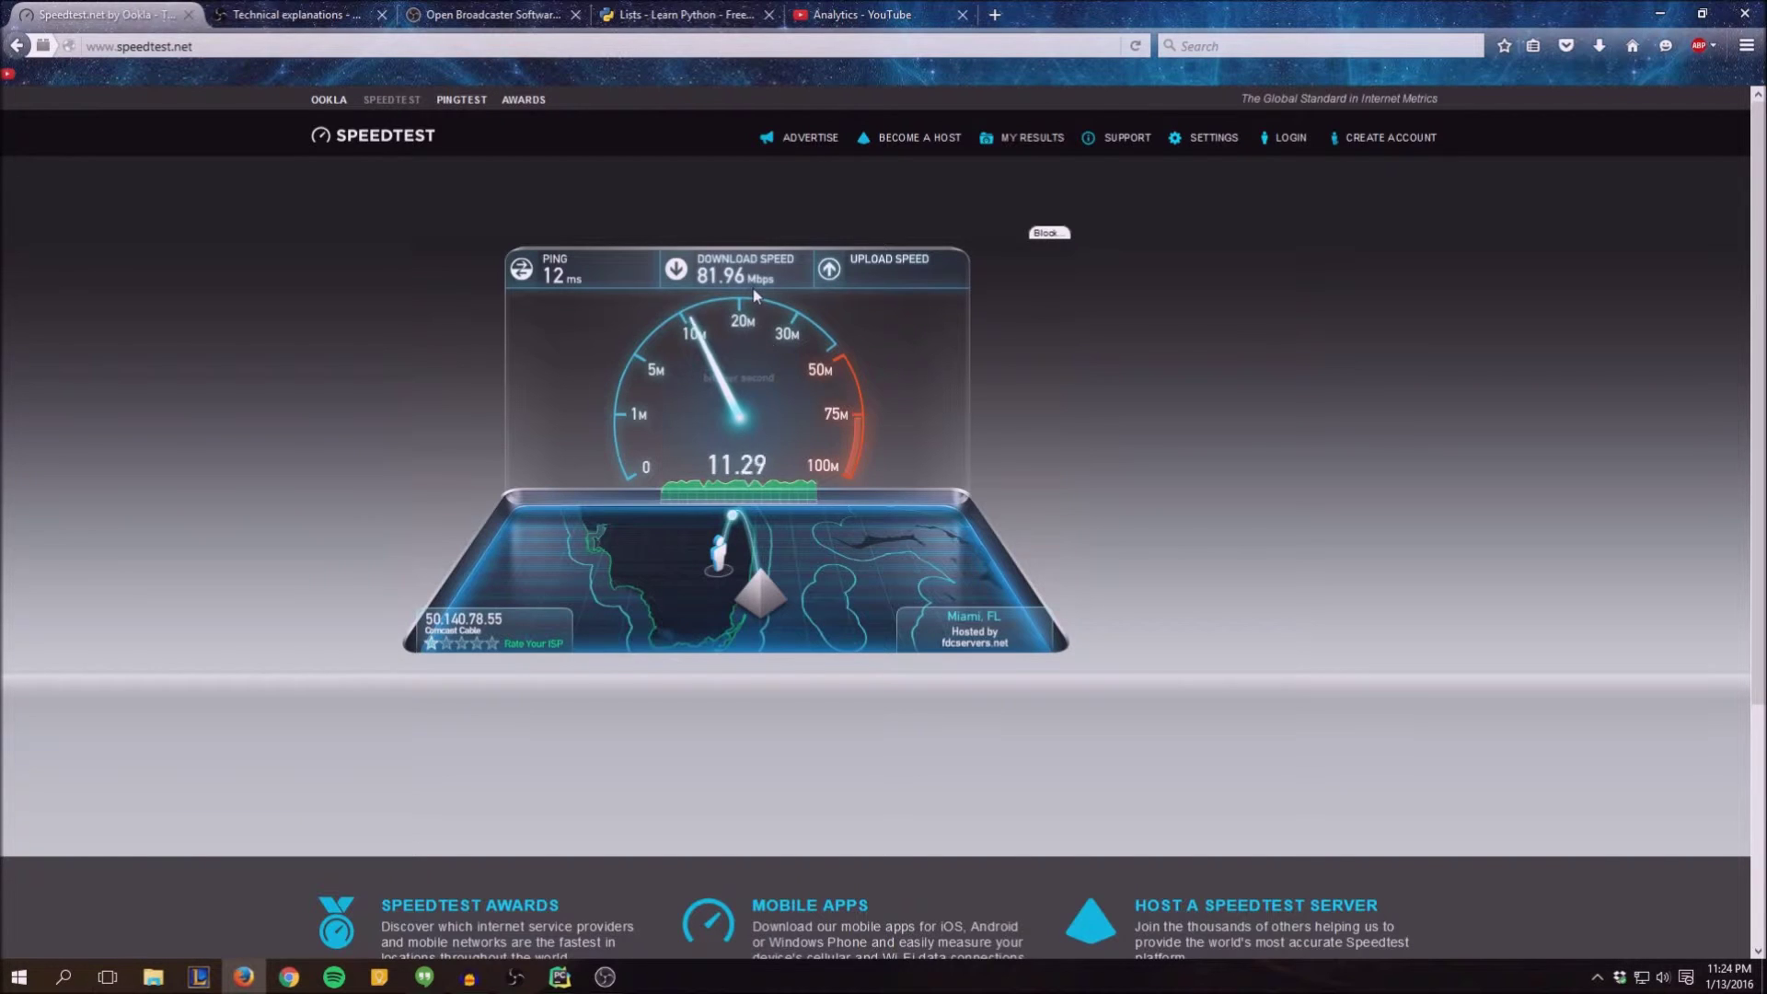
{"action": "left_click", "coordinate": [320, 11]}
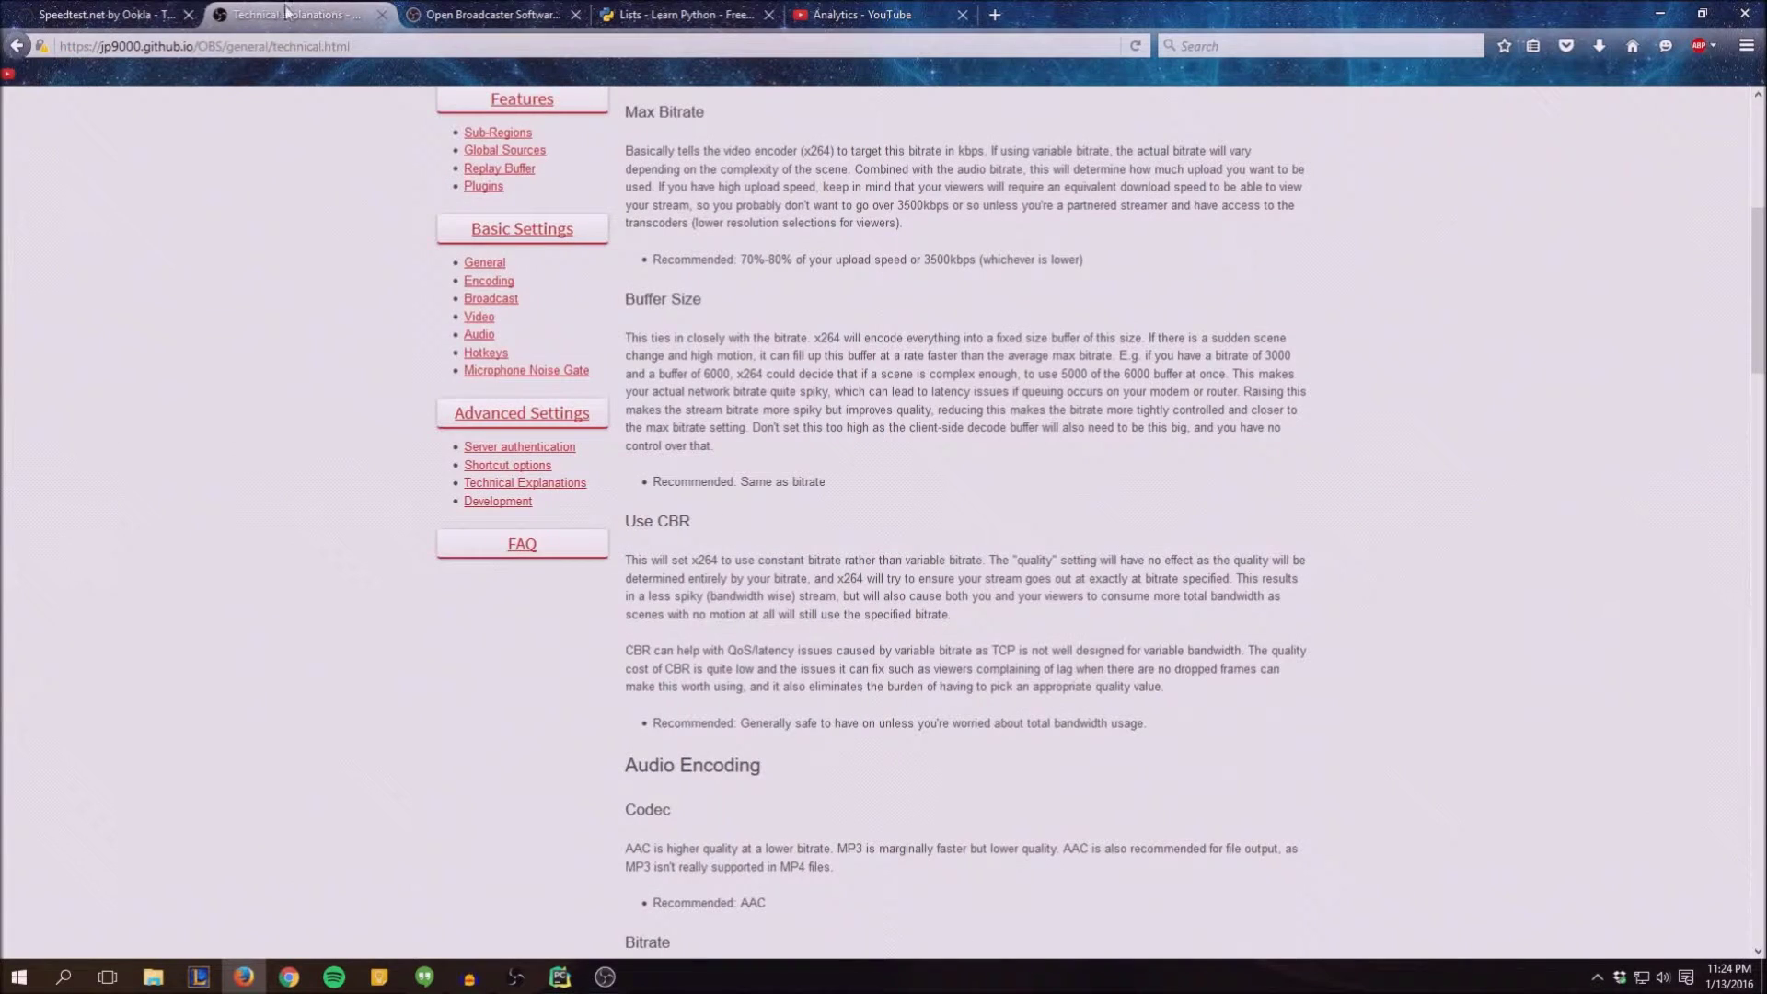
{"action": "left_click", "coordinate": [483, 14]}
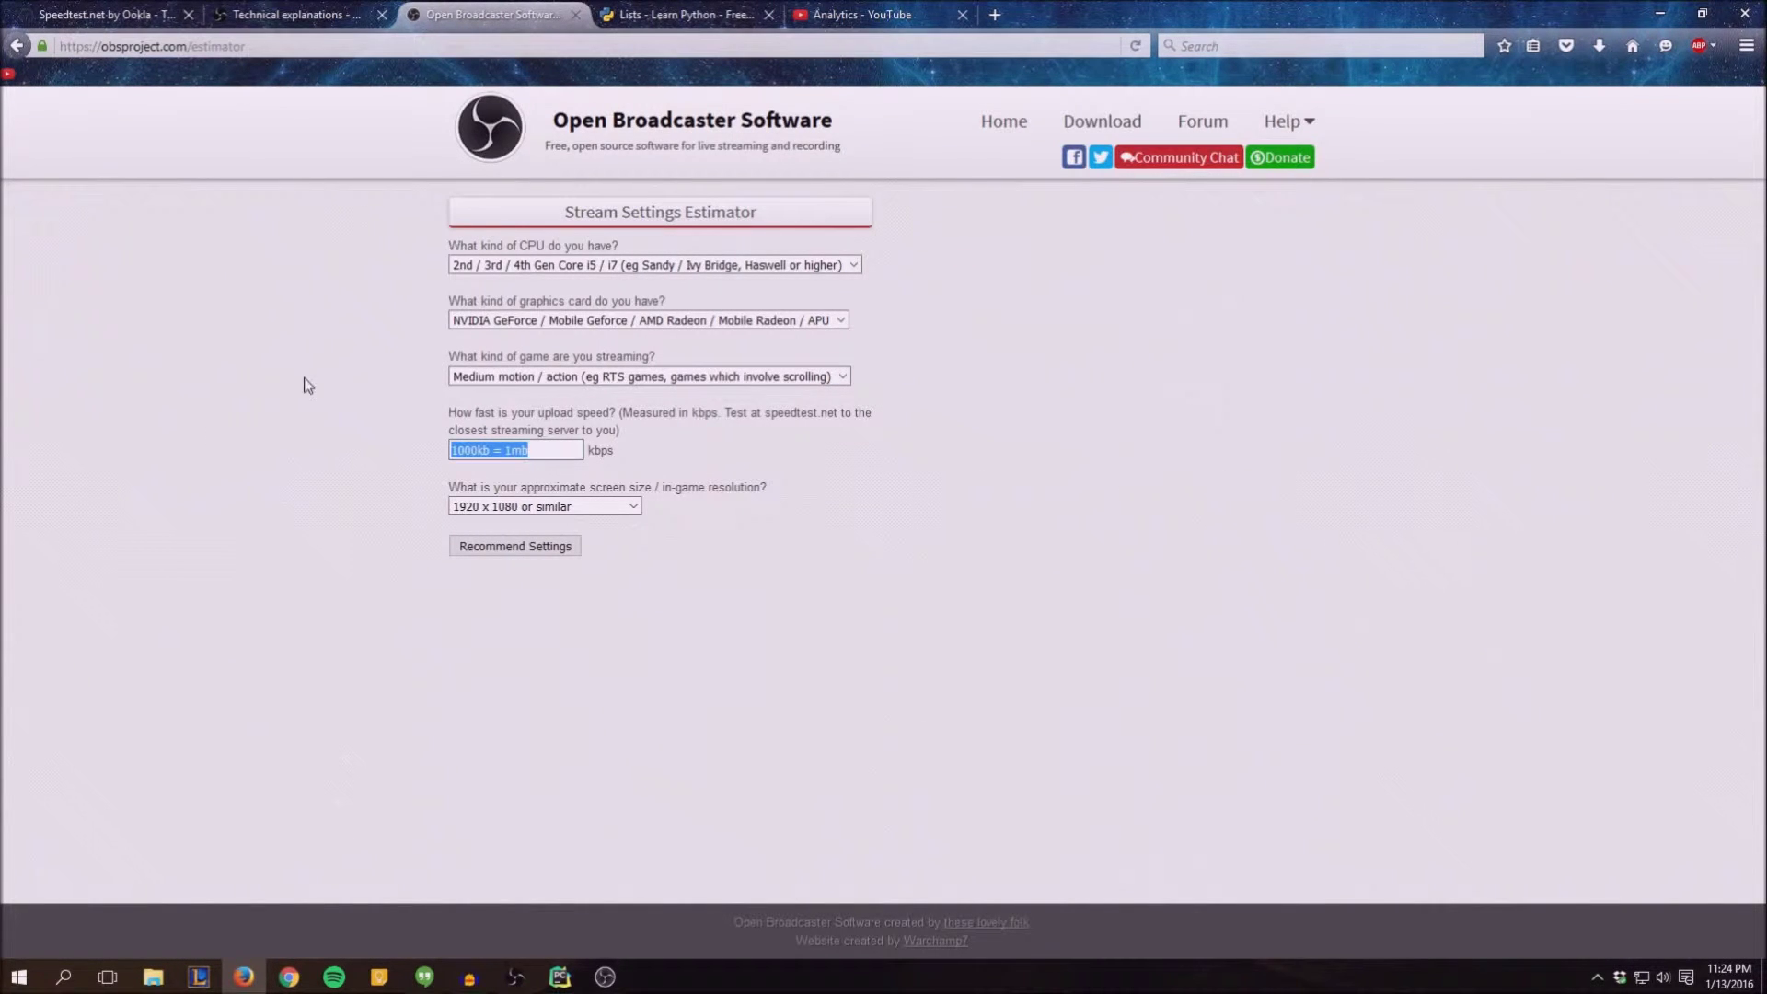
{"action": "left_click", "coordinate": [101, 13]}
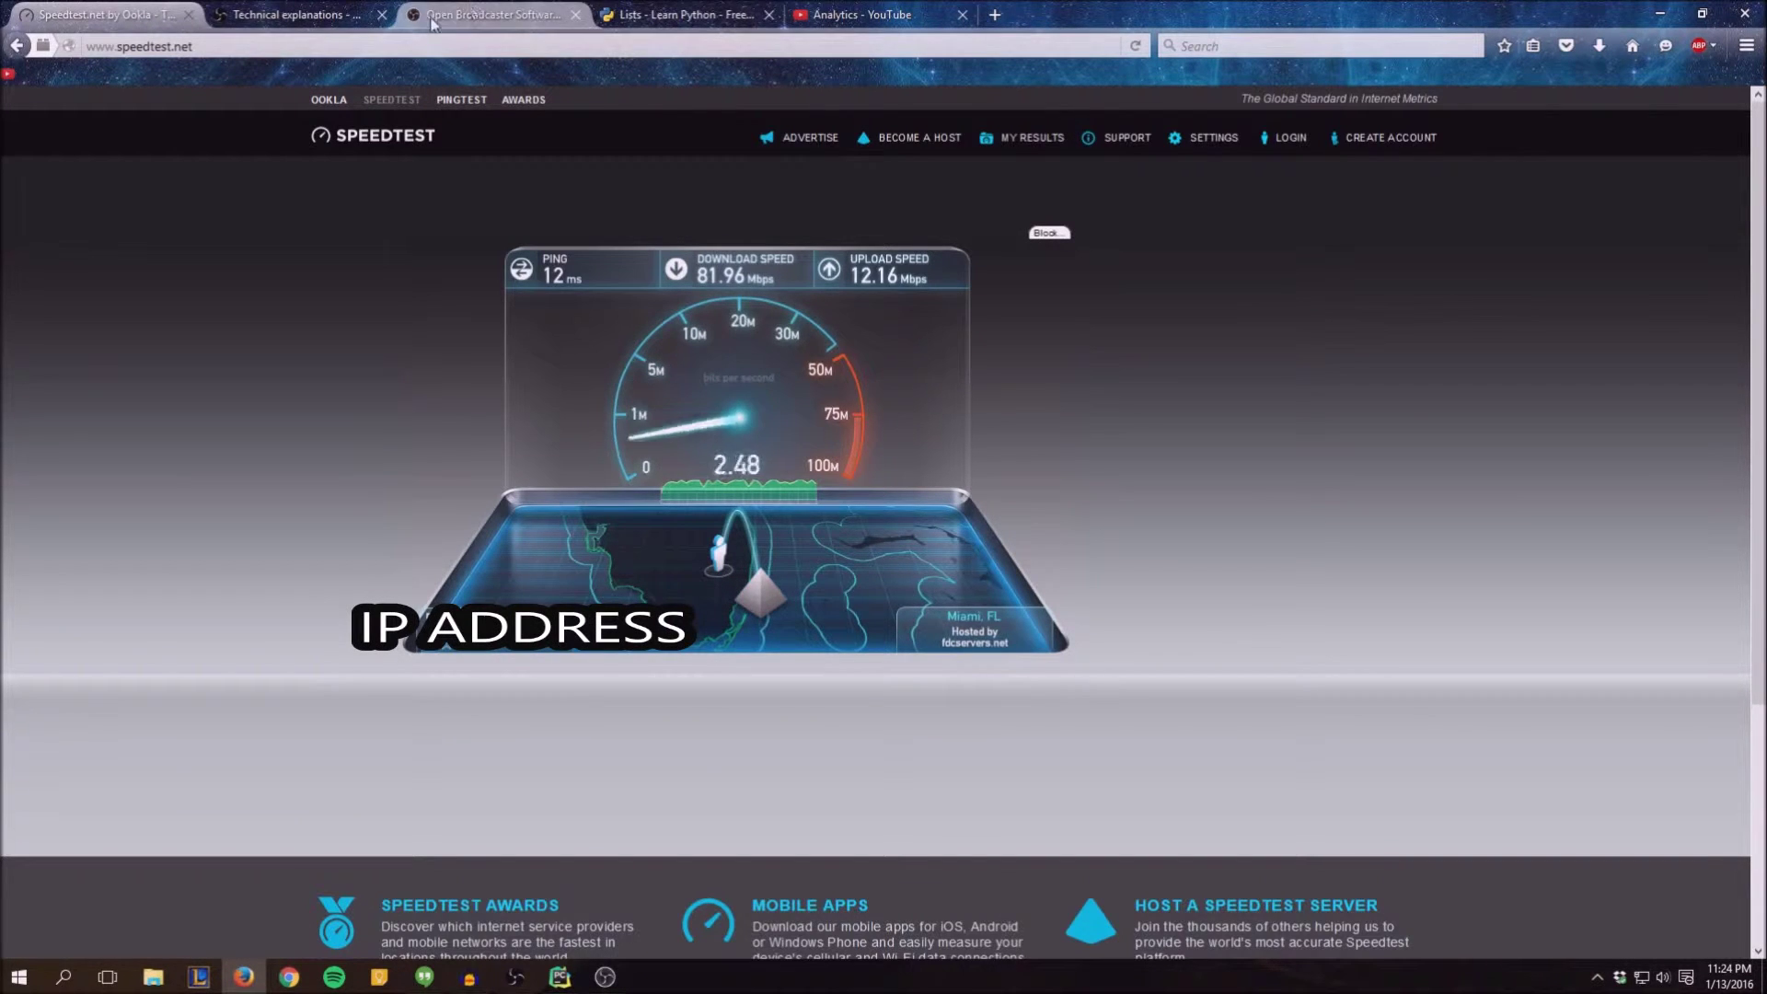
{"action": "left_click", "coordinate": [284, 14]}
{"action": "key", "text": "ctrl+Tab"}
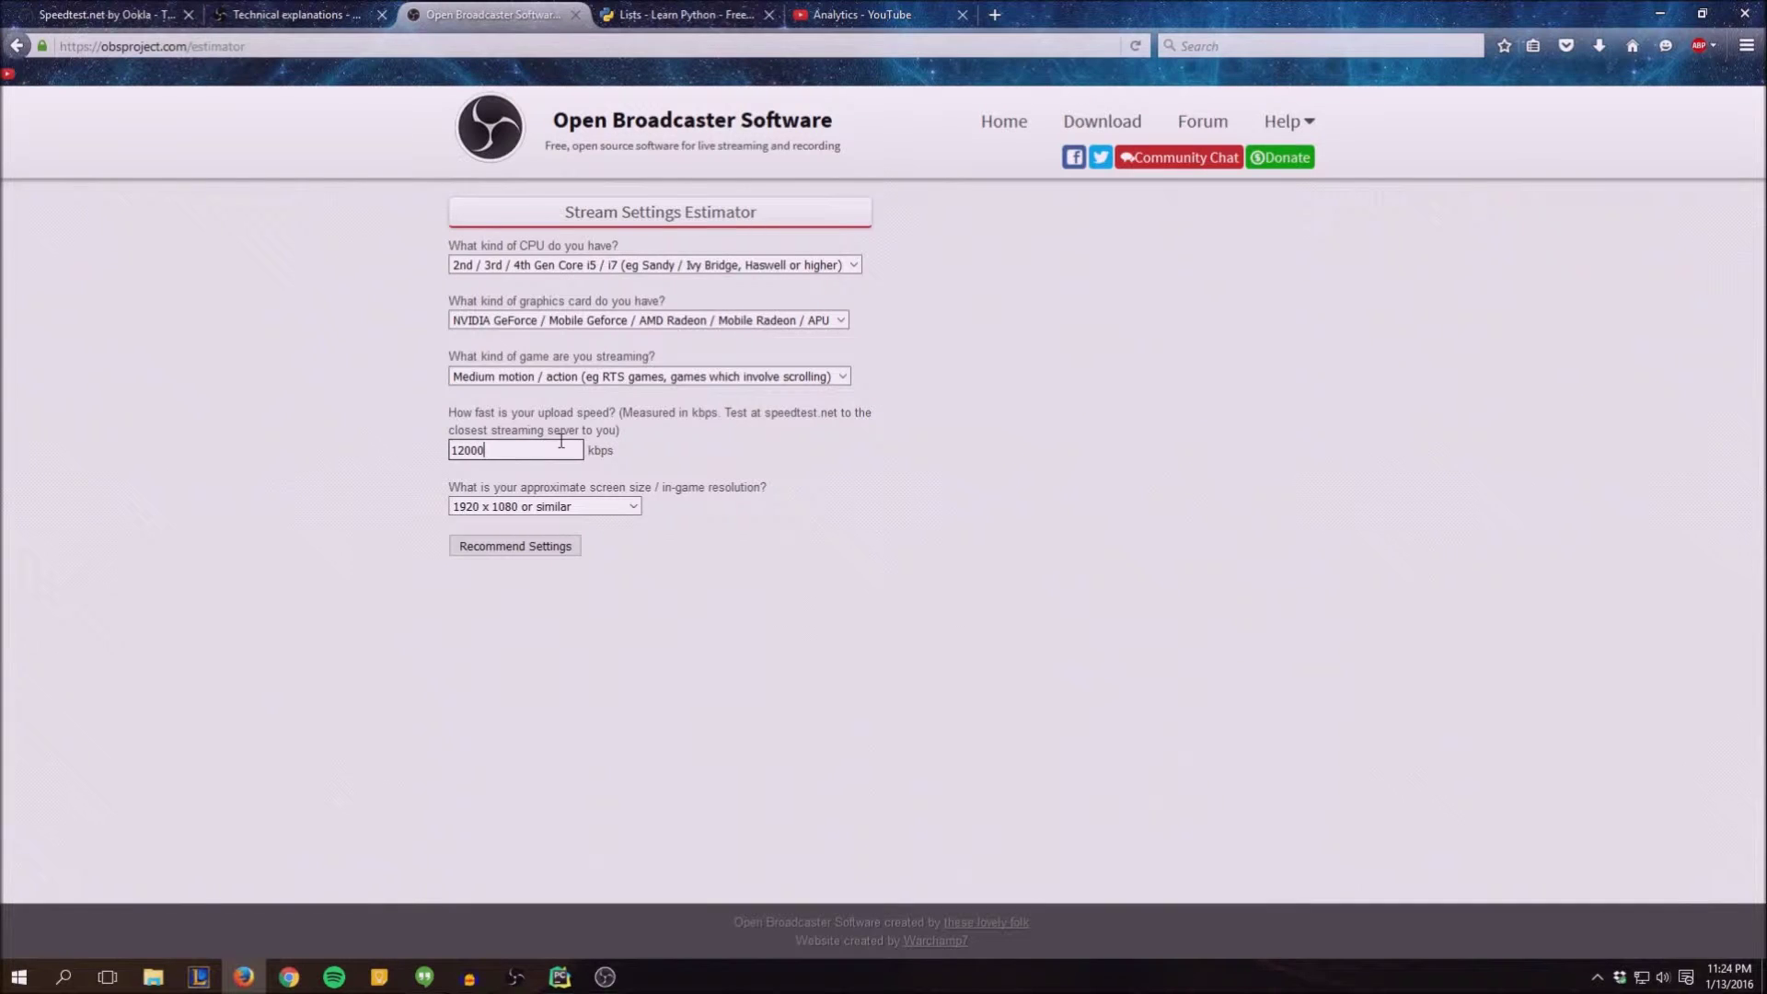
{"action": "left_click", "coordinate": [530, 552]}
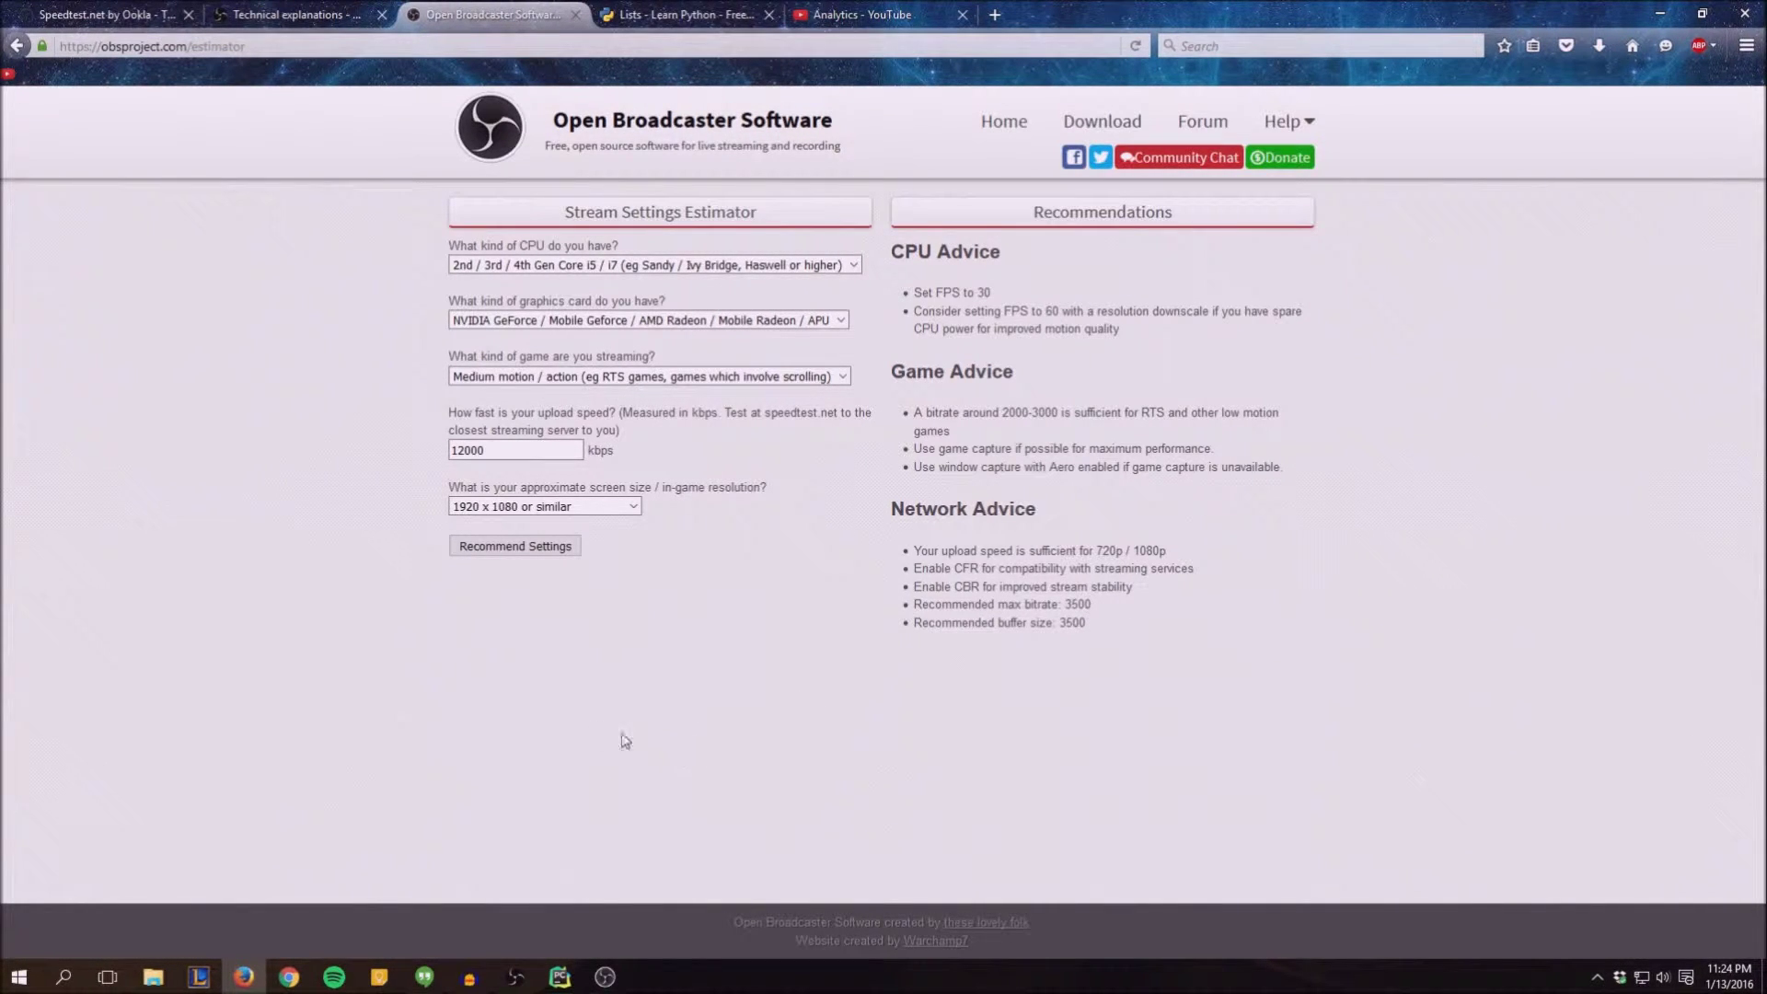
{"action": "left_click", "coordinate": [622, 267]}
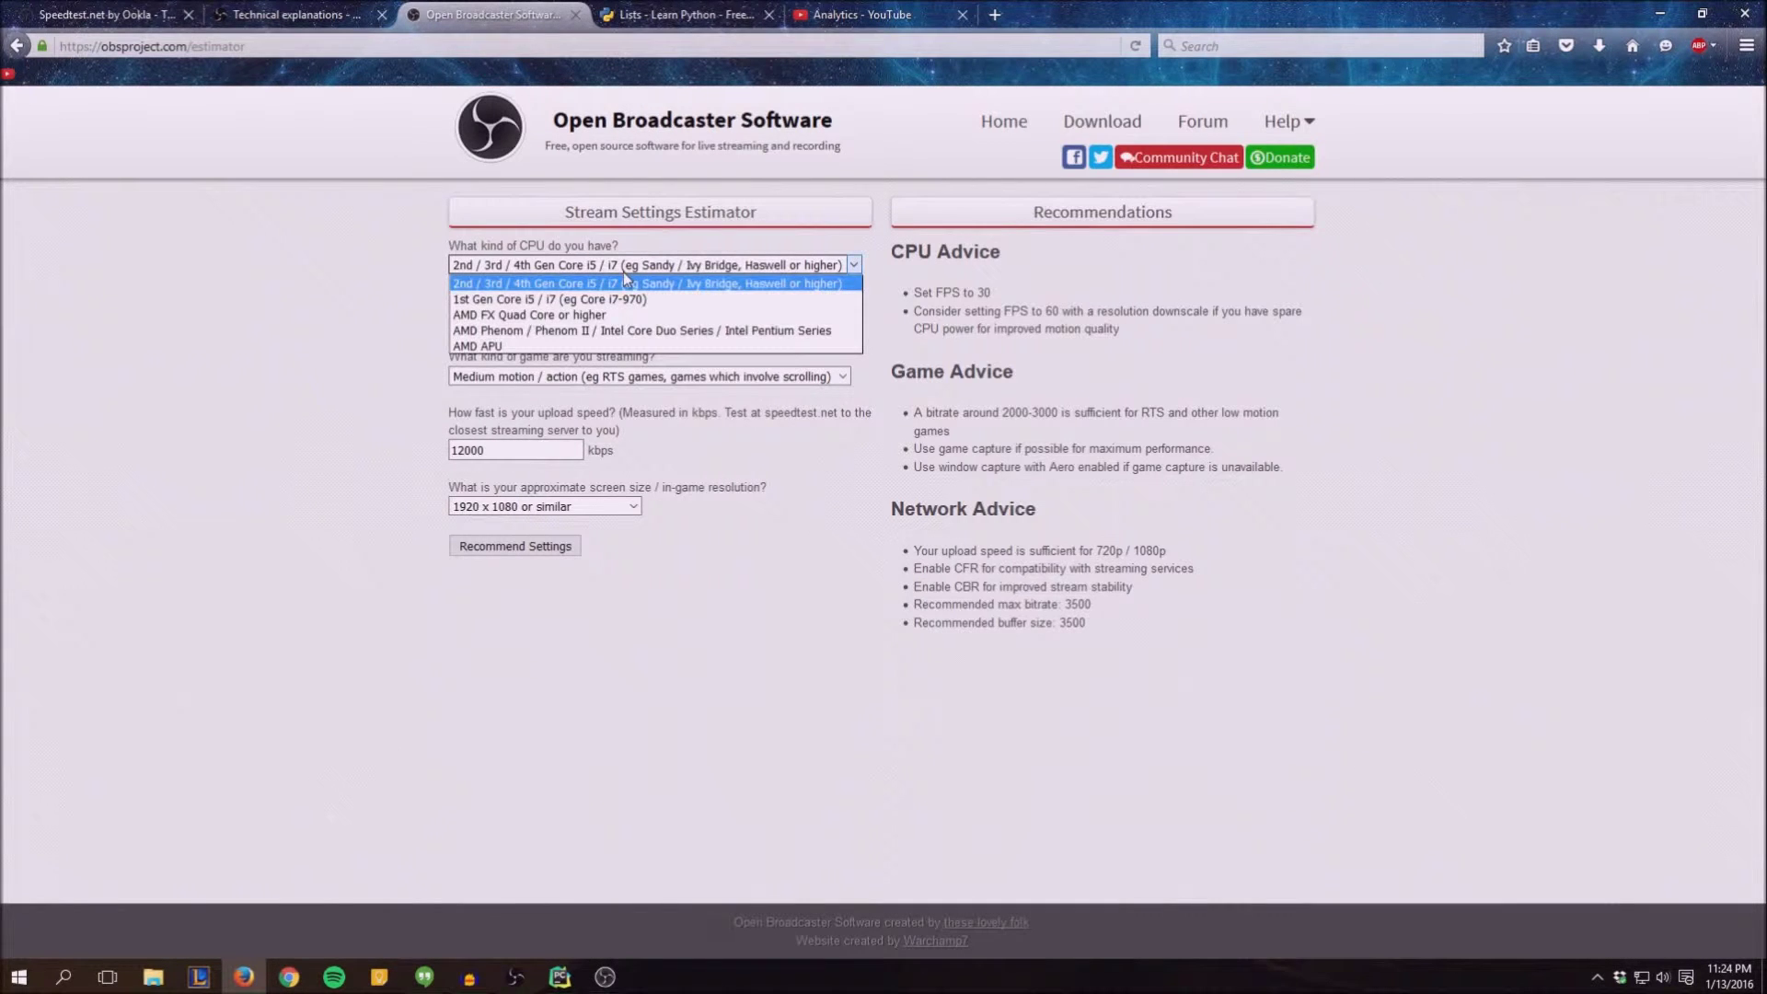
{"action": "left_click", "coordinate": [621, 265]}
{"action": "left_click", "coordinate": [142, 11]}
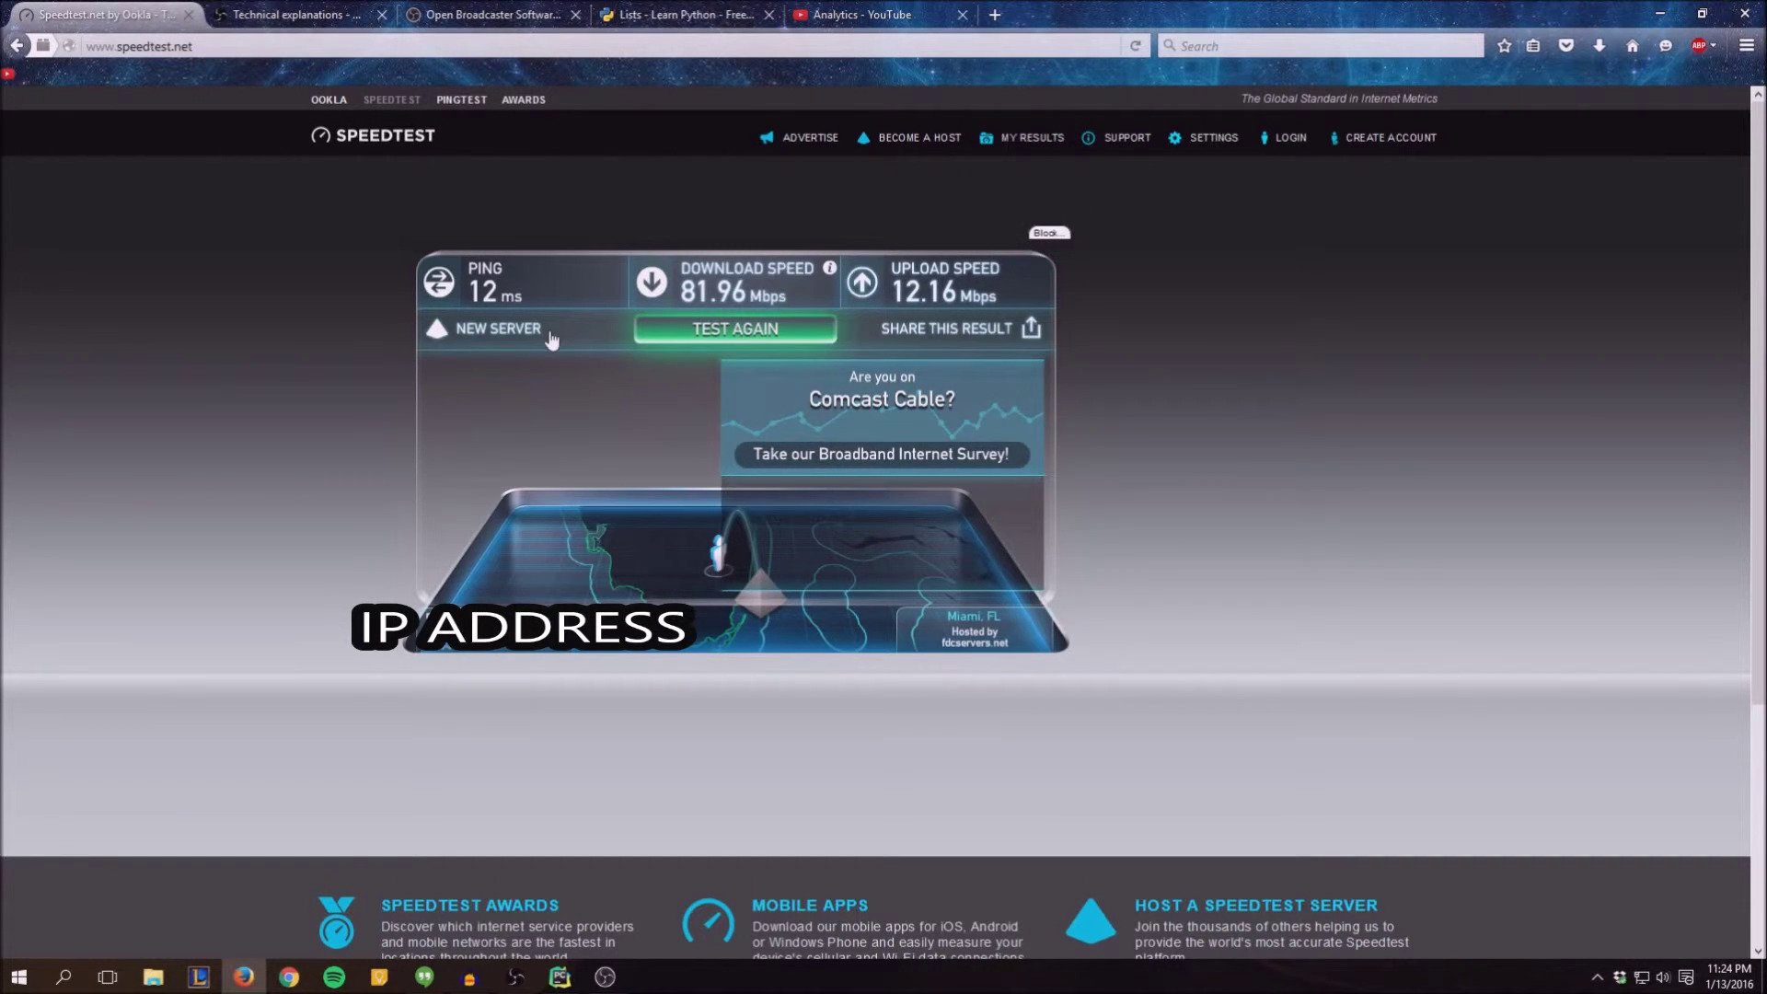
{"action": "left_click", "coordinate": [604, 976]}
{"action": "left_click", "coordinate": [603, 230]}
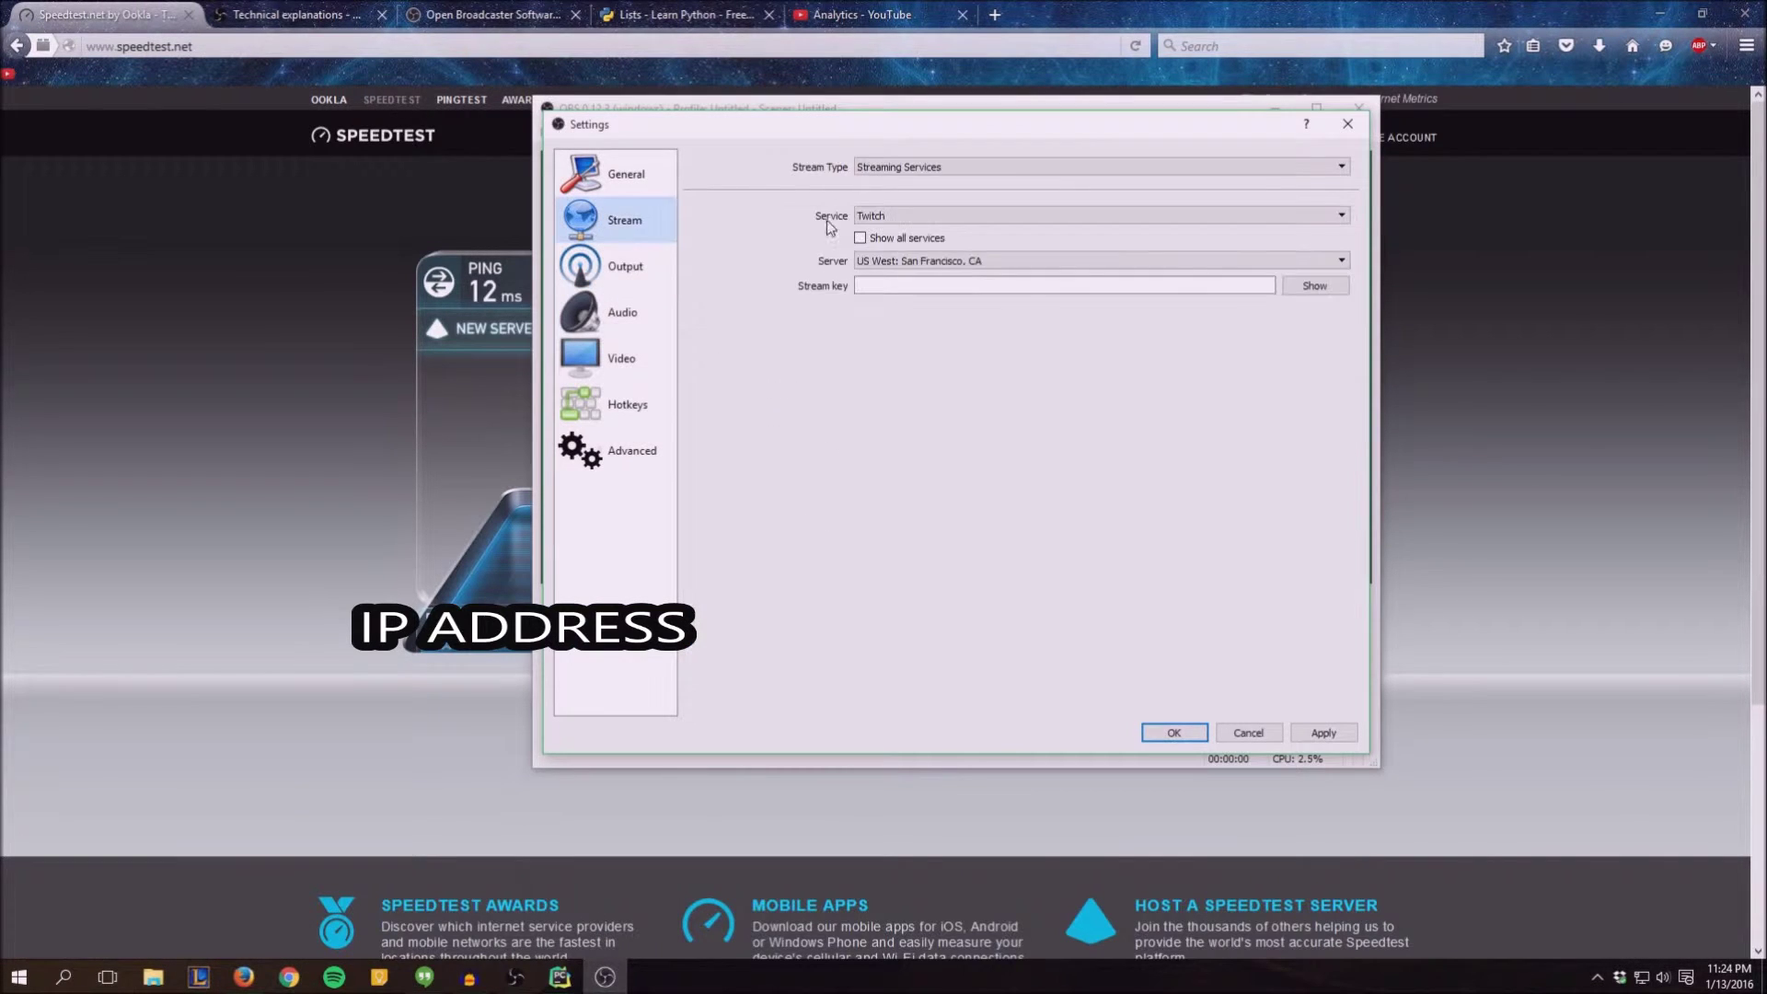
{"action": "left_click", "coordinate": [984, 263]}
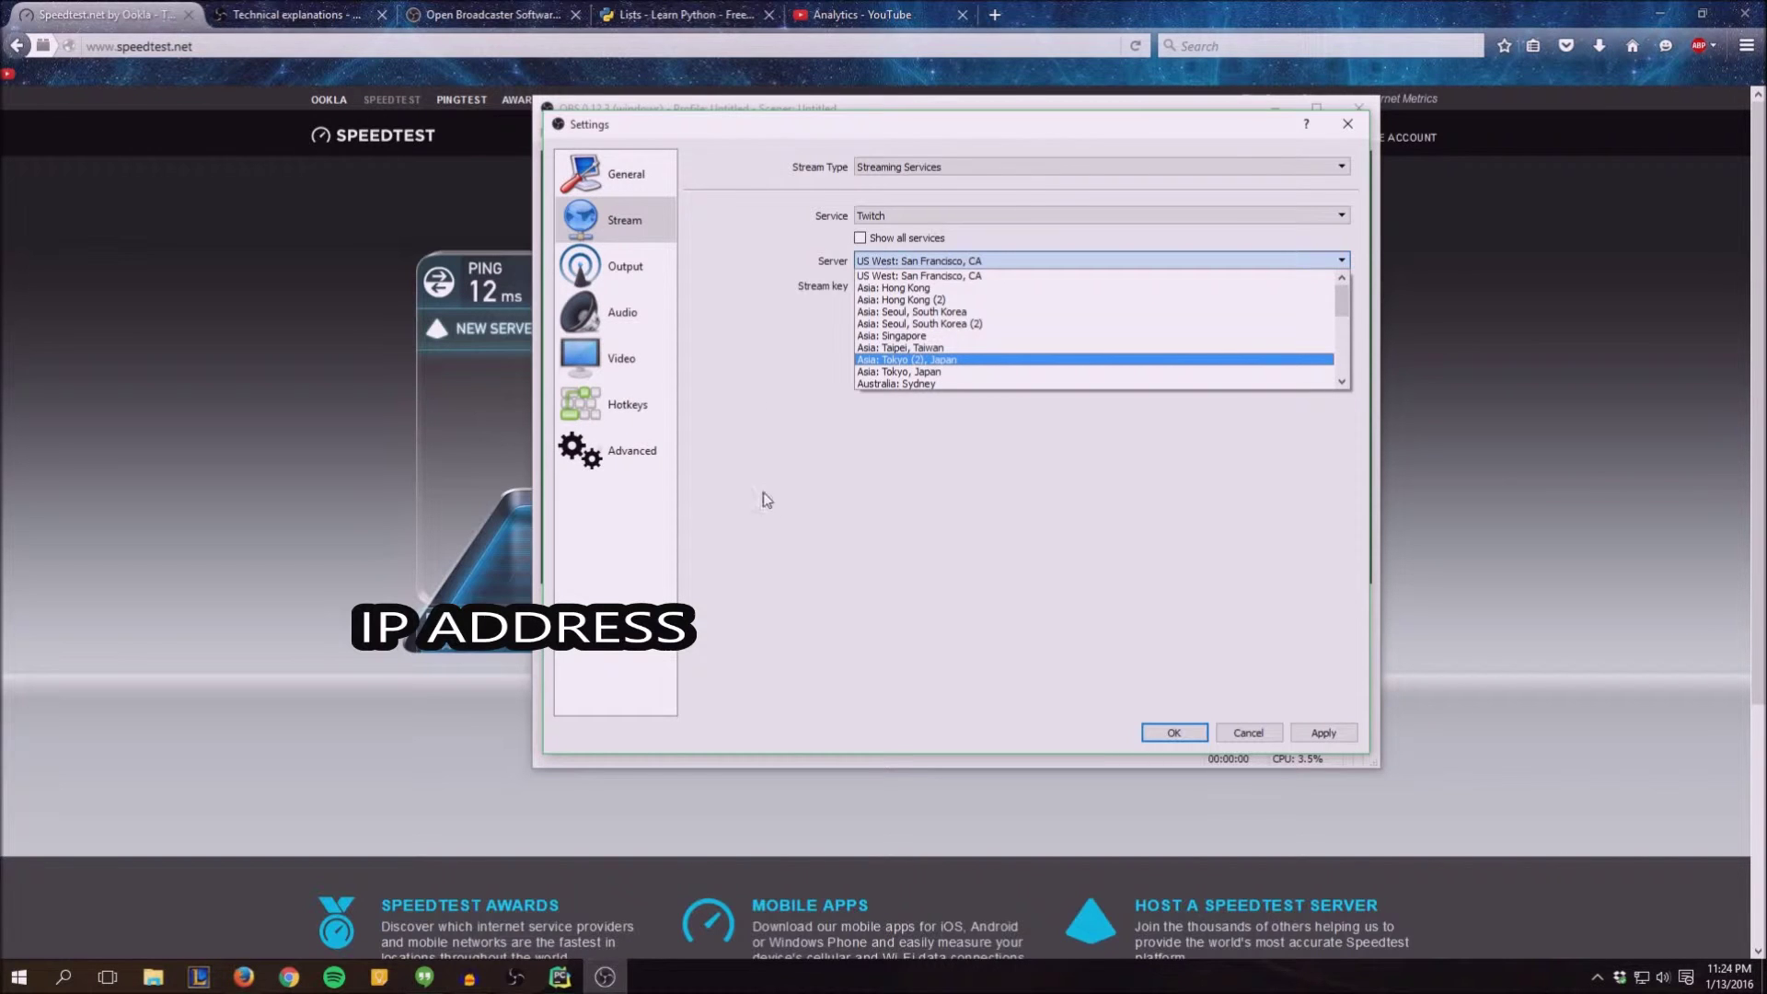
{"action": "left_click", "coordinate": [278, 481]}
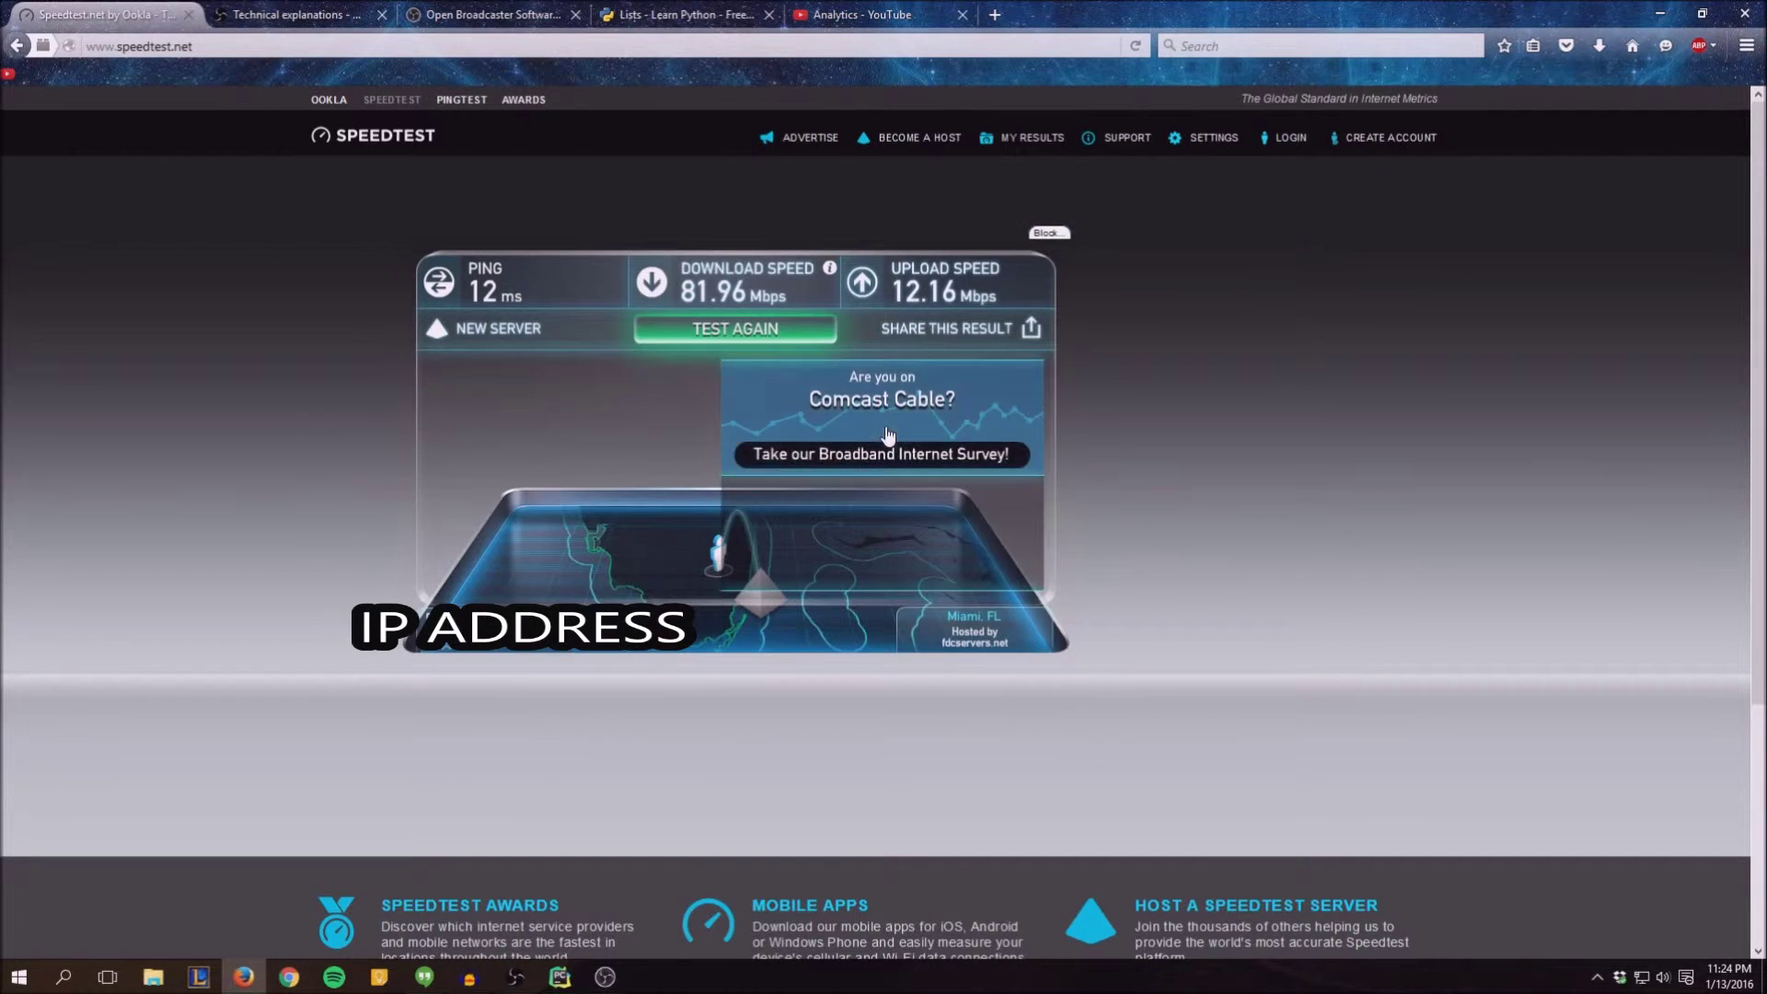
{"action": "key", "text": "ctrl+Tab"}
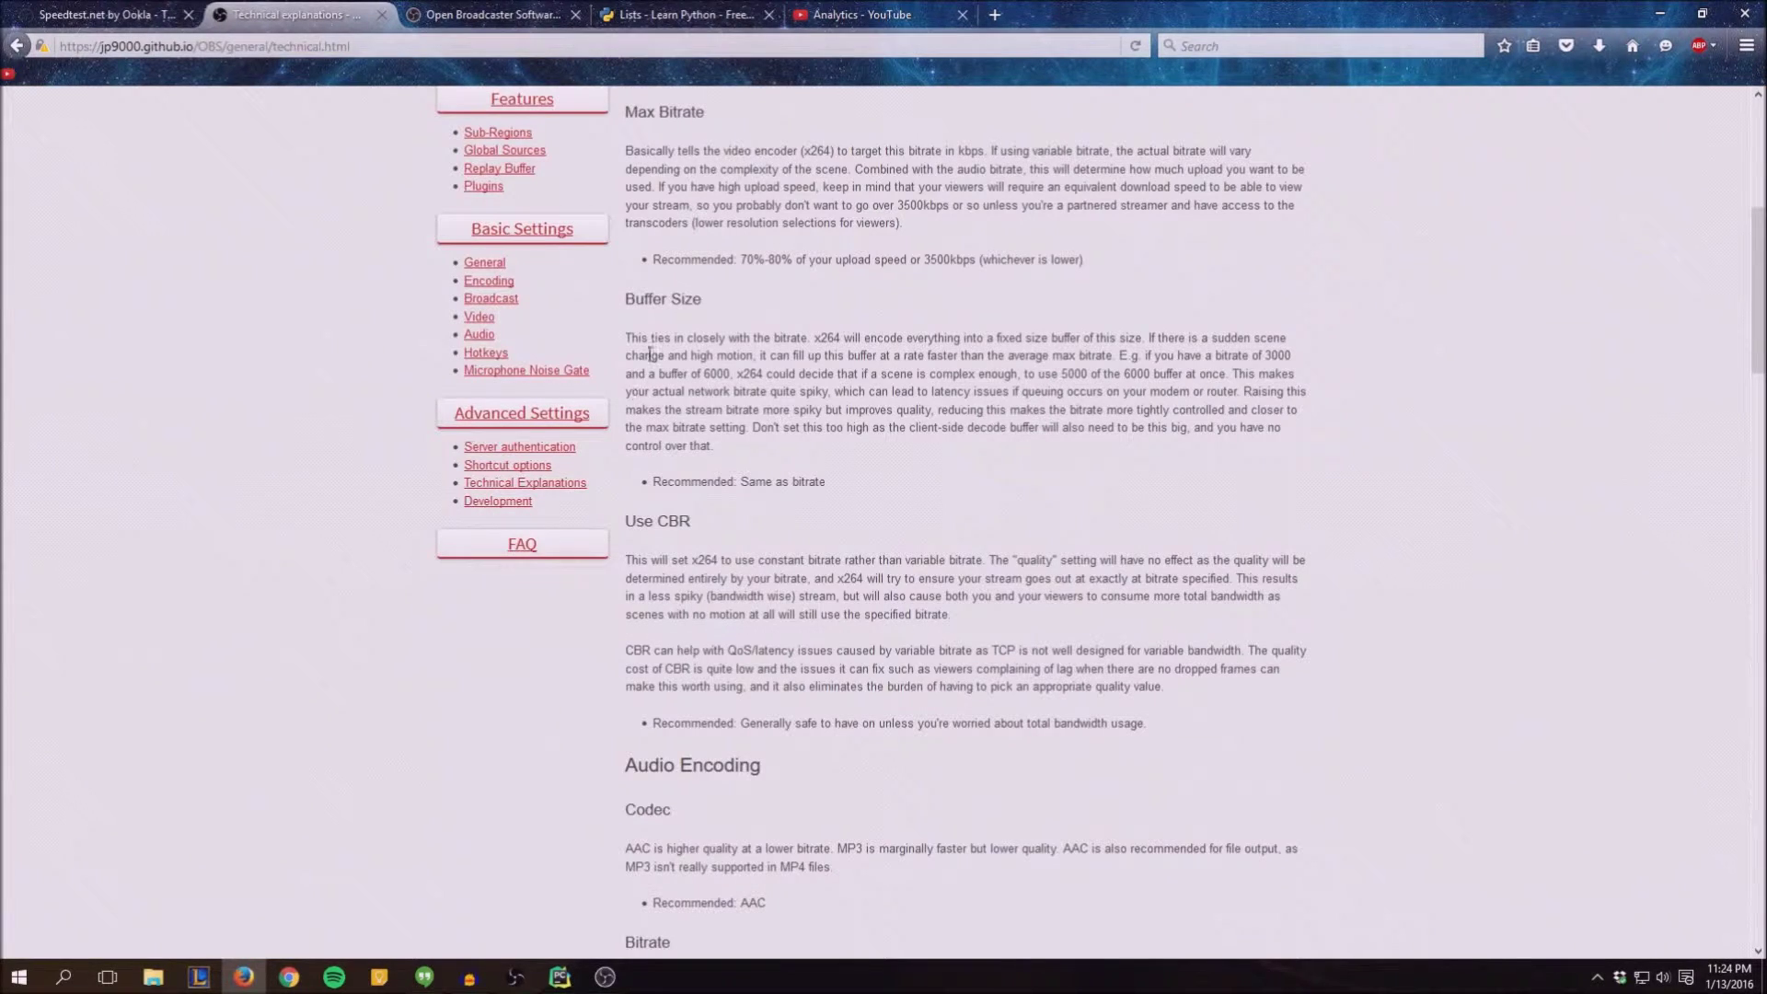
{"action": "key", "text": "ctrl+Tab"}
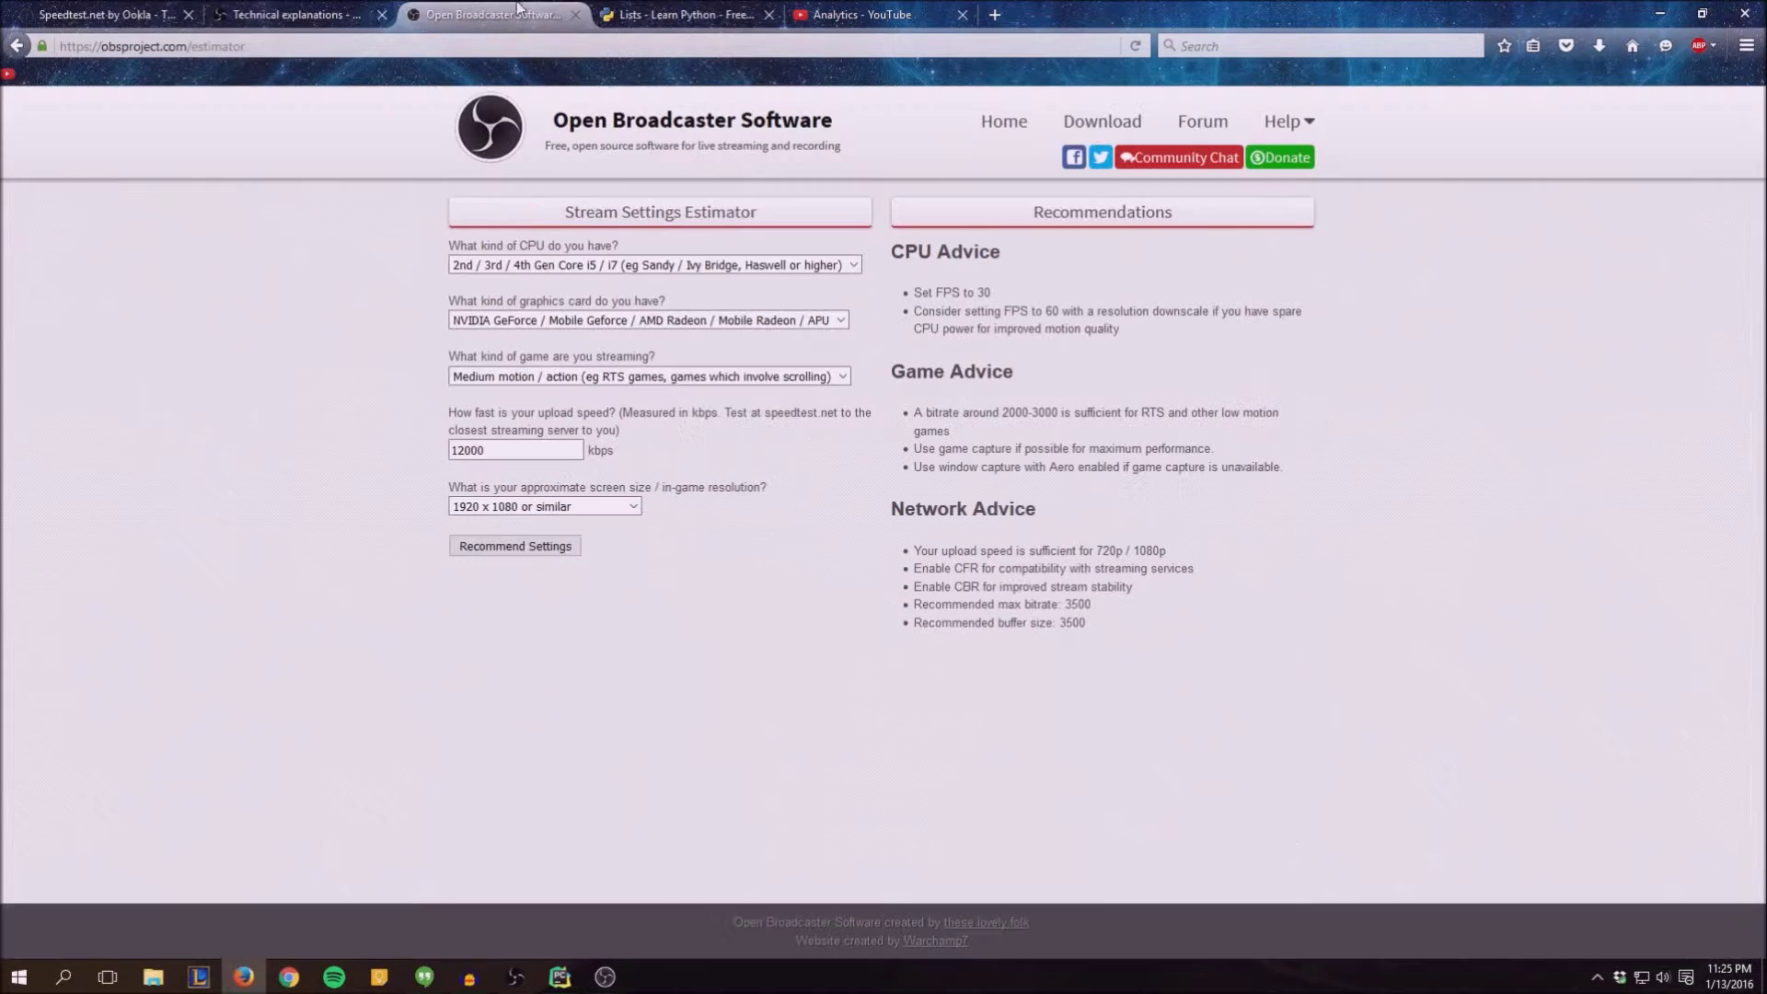
{"action": "left_click", "coordinate": [552, 506]}
{"action": "left_click", "coordinate": [652, 626]}
{"action": "left_click", "coordinate": [604, 977]}
{"action": "left_click", "coordinate": [622, 266]}
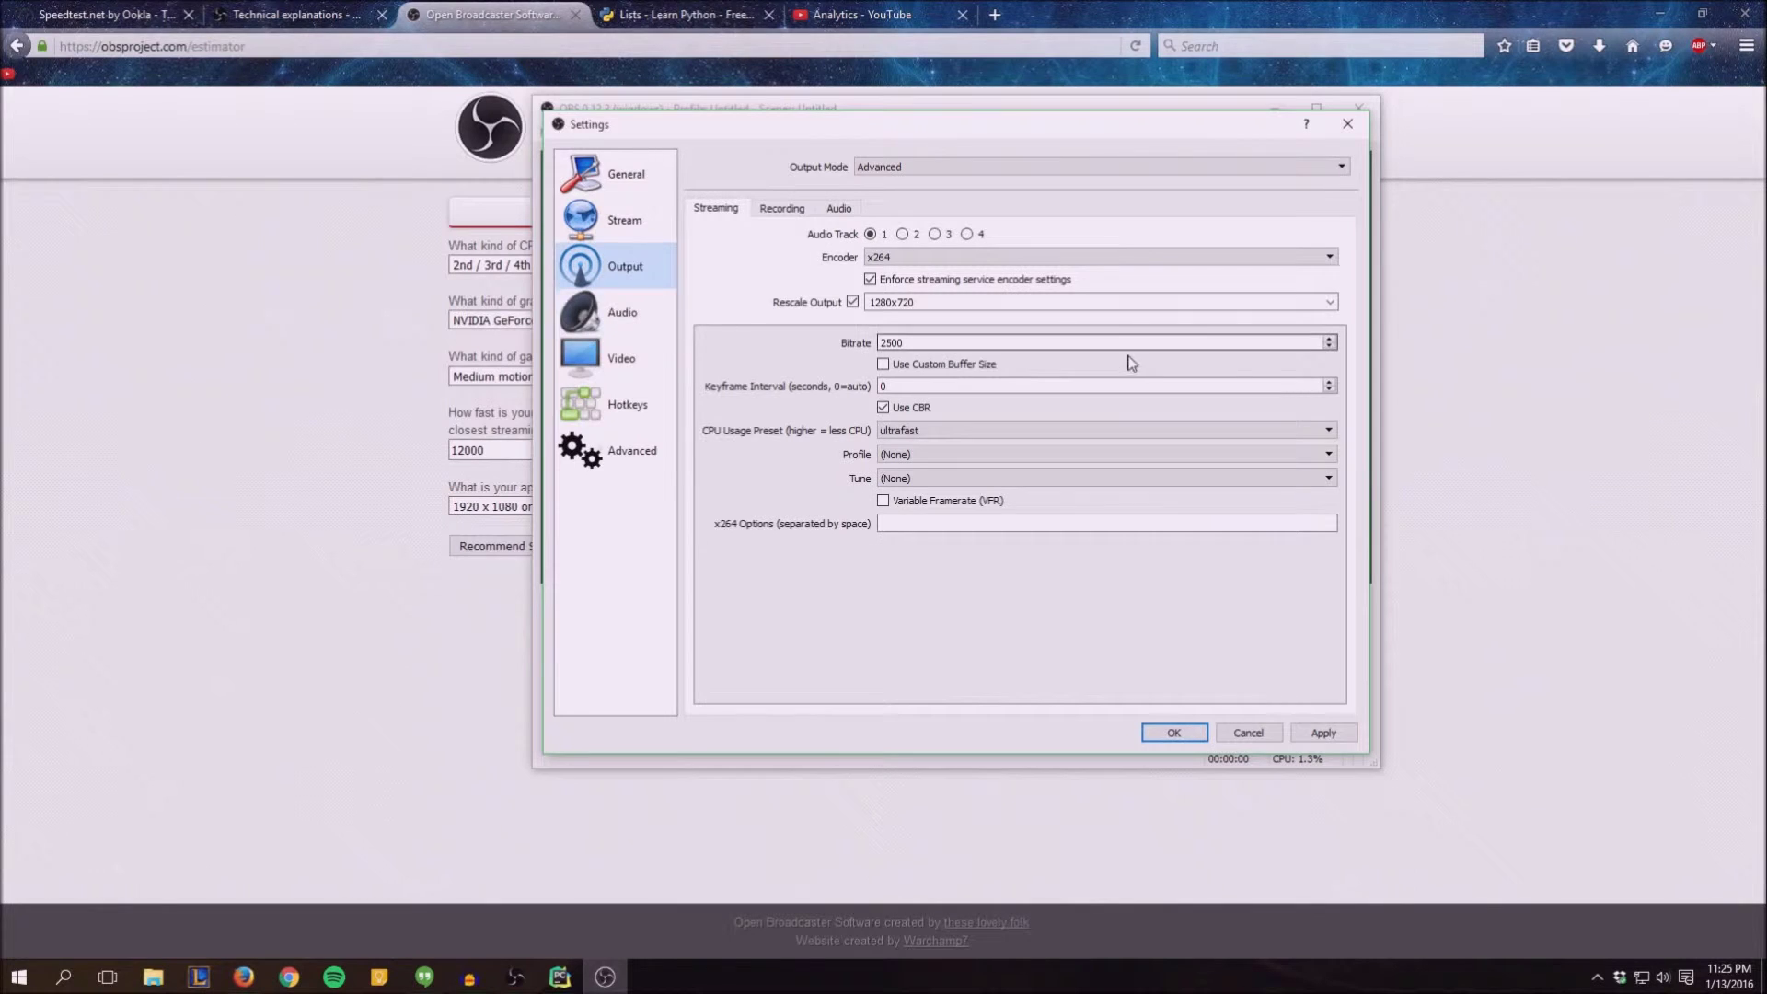
Try a 3500 streaming bitrate, then set it back to 2500.
{"action": "double_click", "coordinate": [942, 342]}
{"action": "type", "text": "350"}
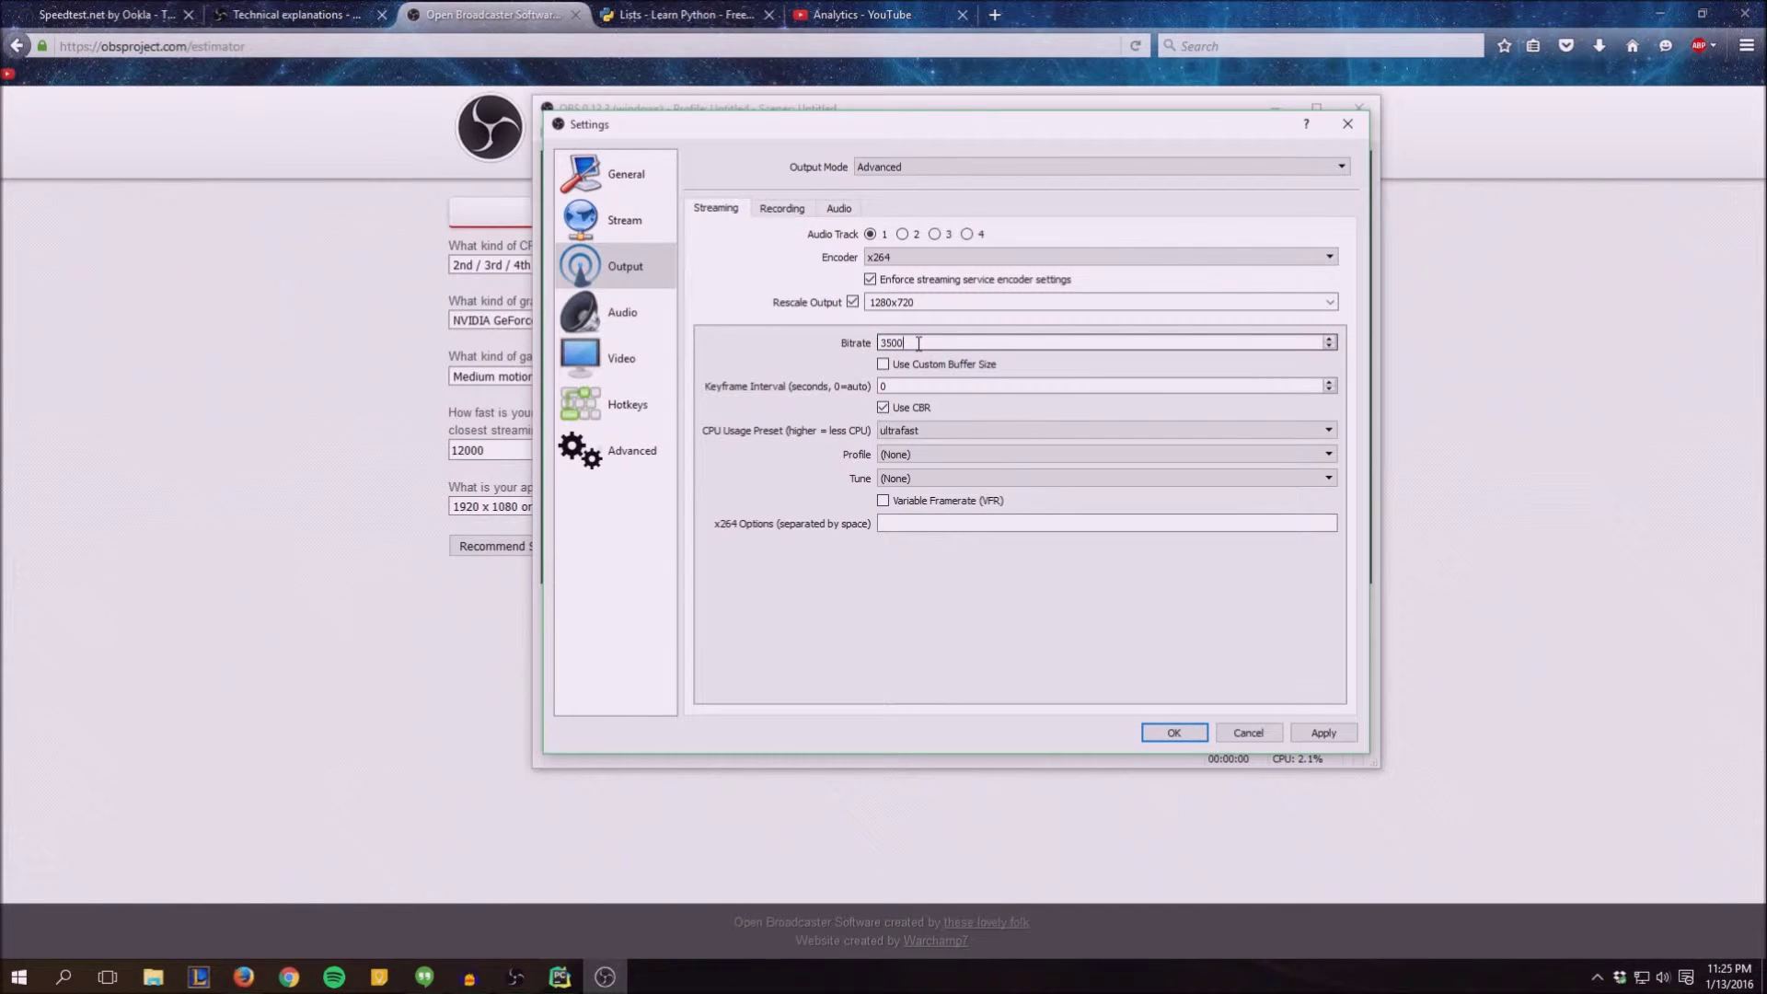
{"action": "double_click", "coordinate": [919, 342]}
{"action": "type", "text": "250"}
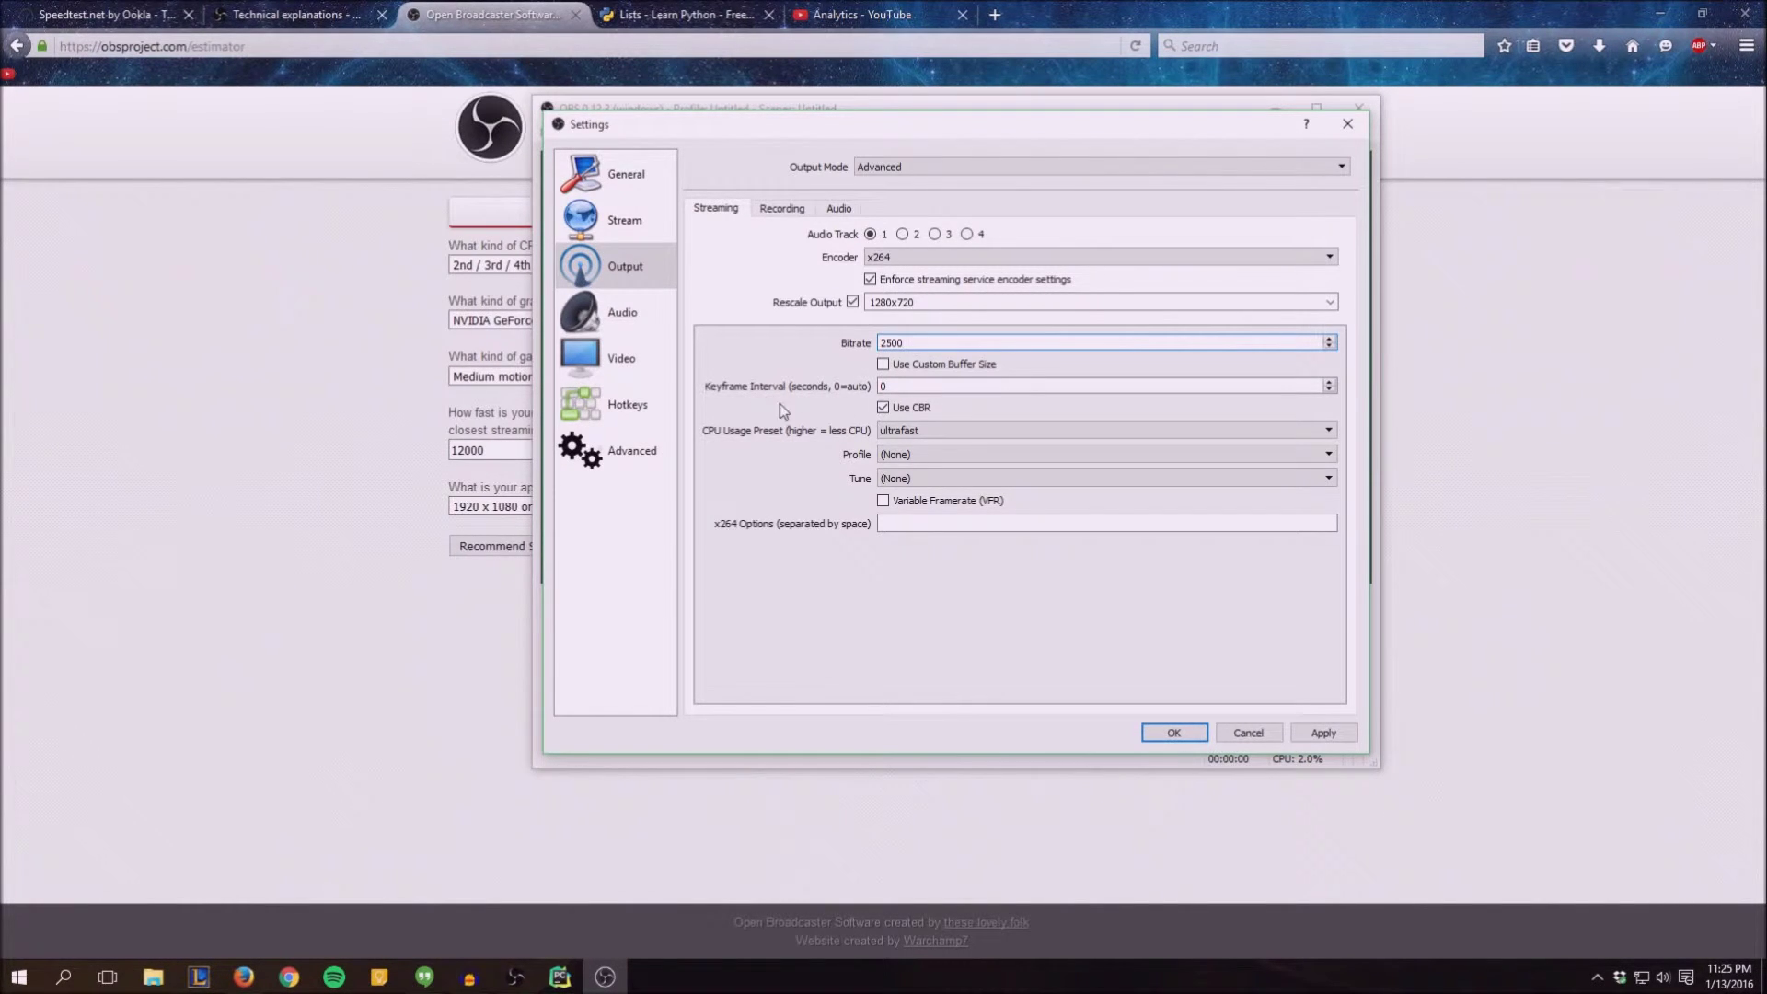
{"action": "left_click", "coordinate": [918, 428]}
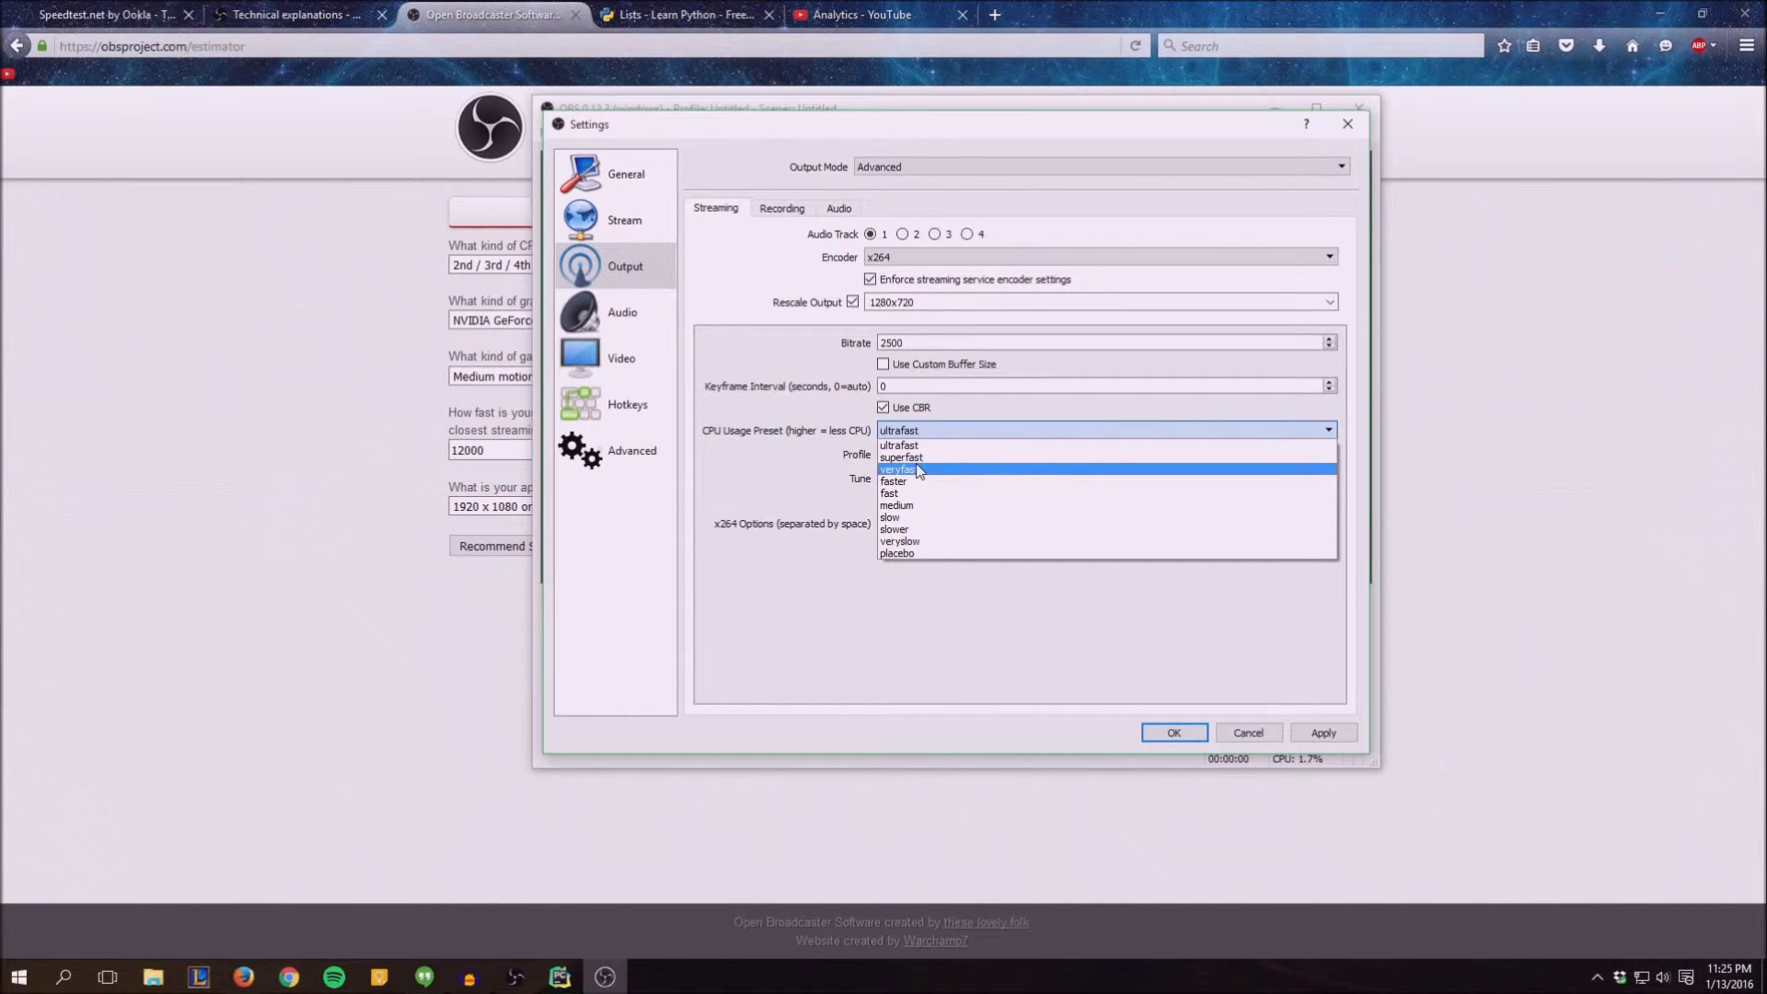
Set the CPU usage preset to veryfast, confirm the 1280x720 rescale, and view the Recording settings.
{"action": "left_click", "coordinate": [918, 470]}
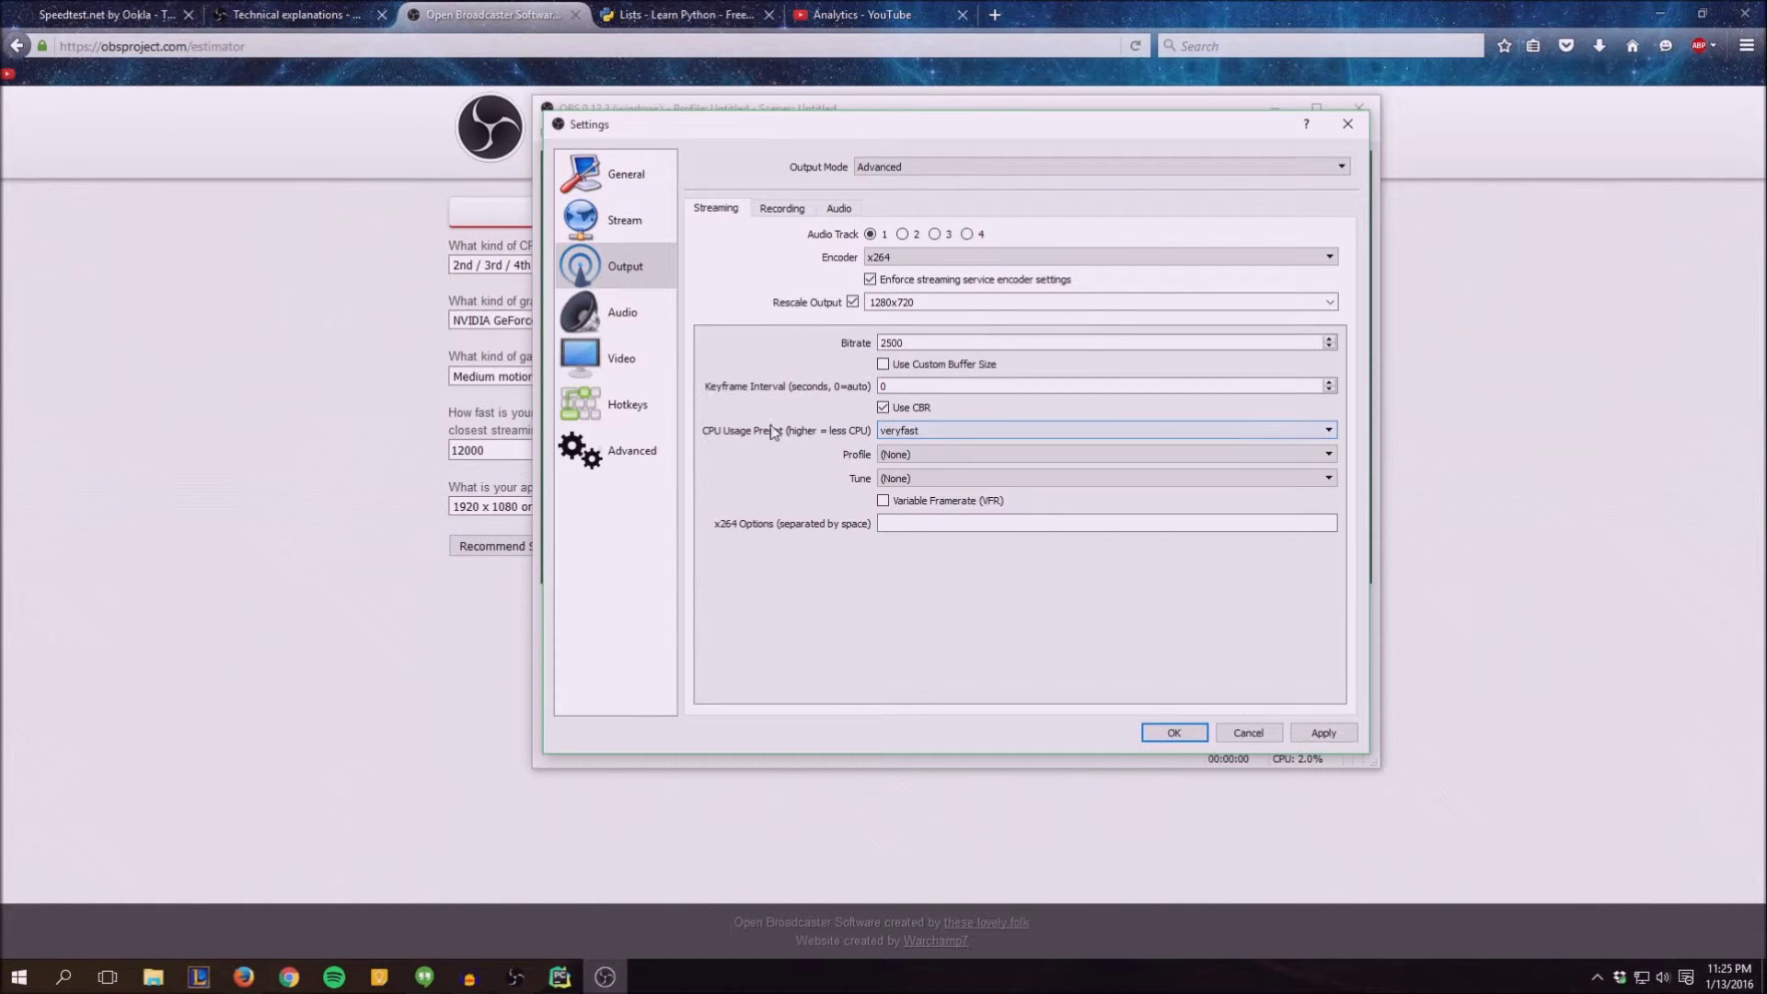
{"action": "left_click", "coordinate": [900, 430]}
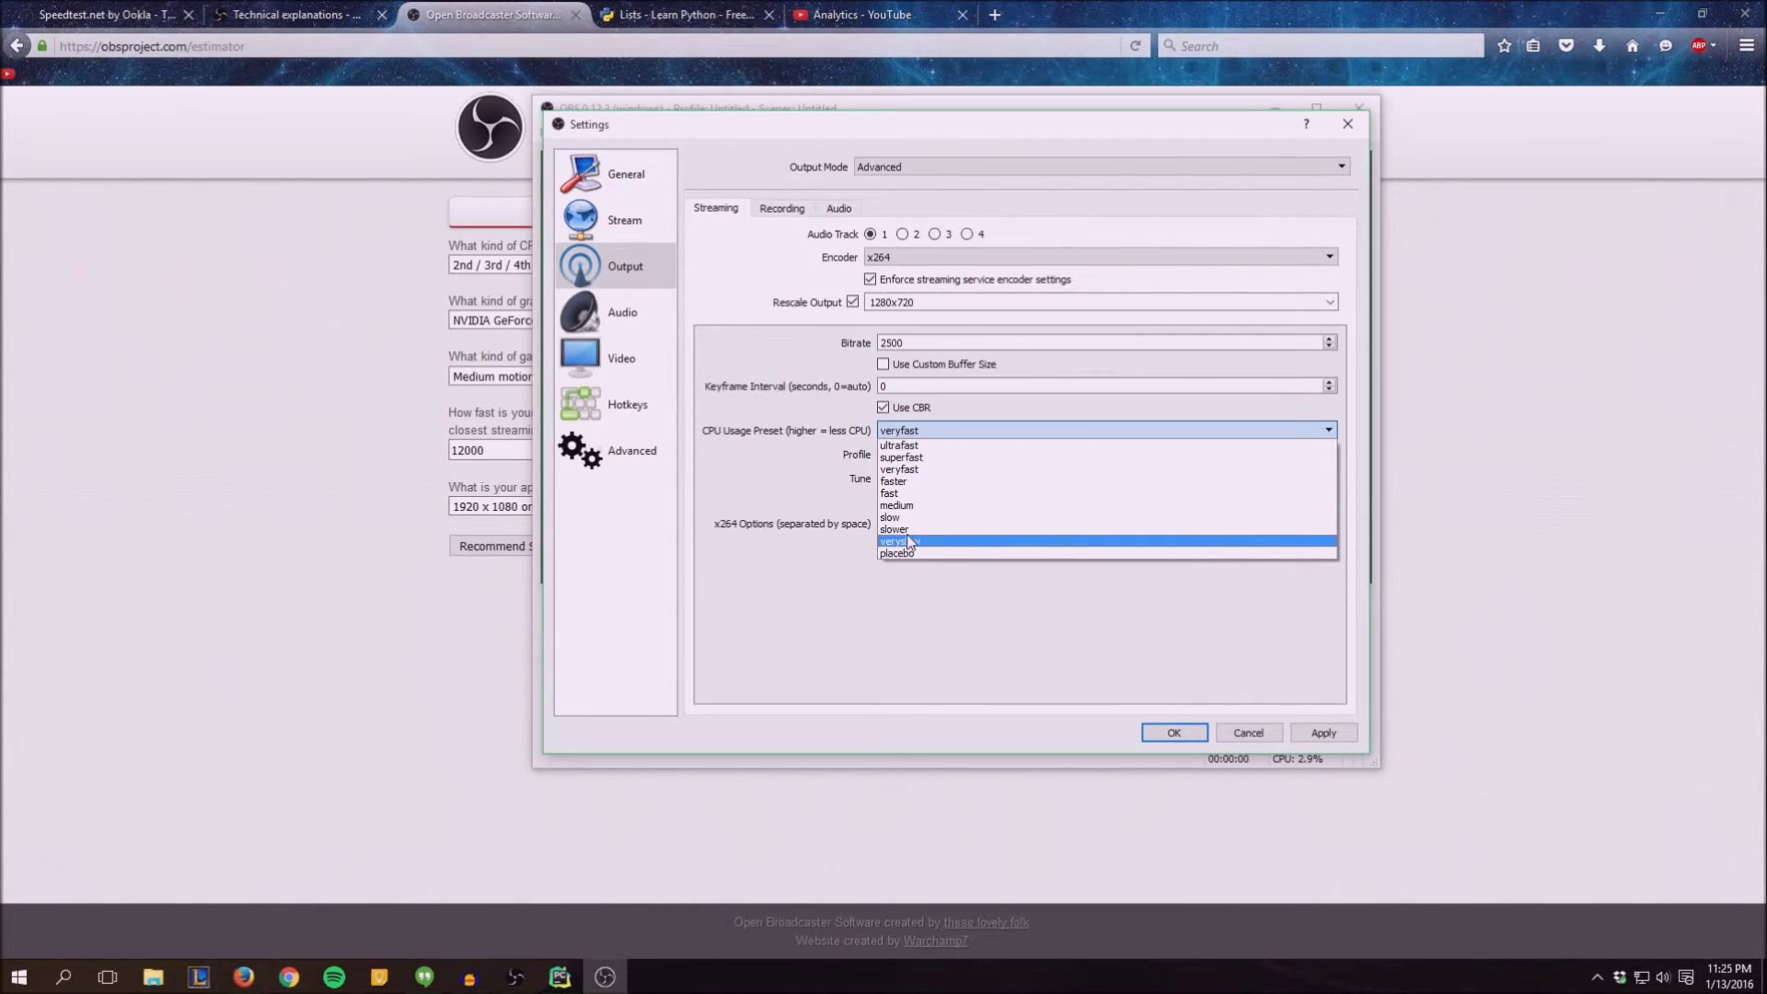
{"action": "left_click", "coordinate": [969, 433]}
{"action": "left_click", "coordinate": [970, 434]}
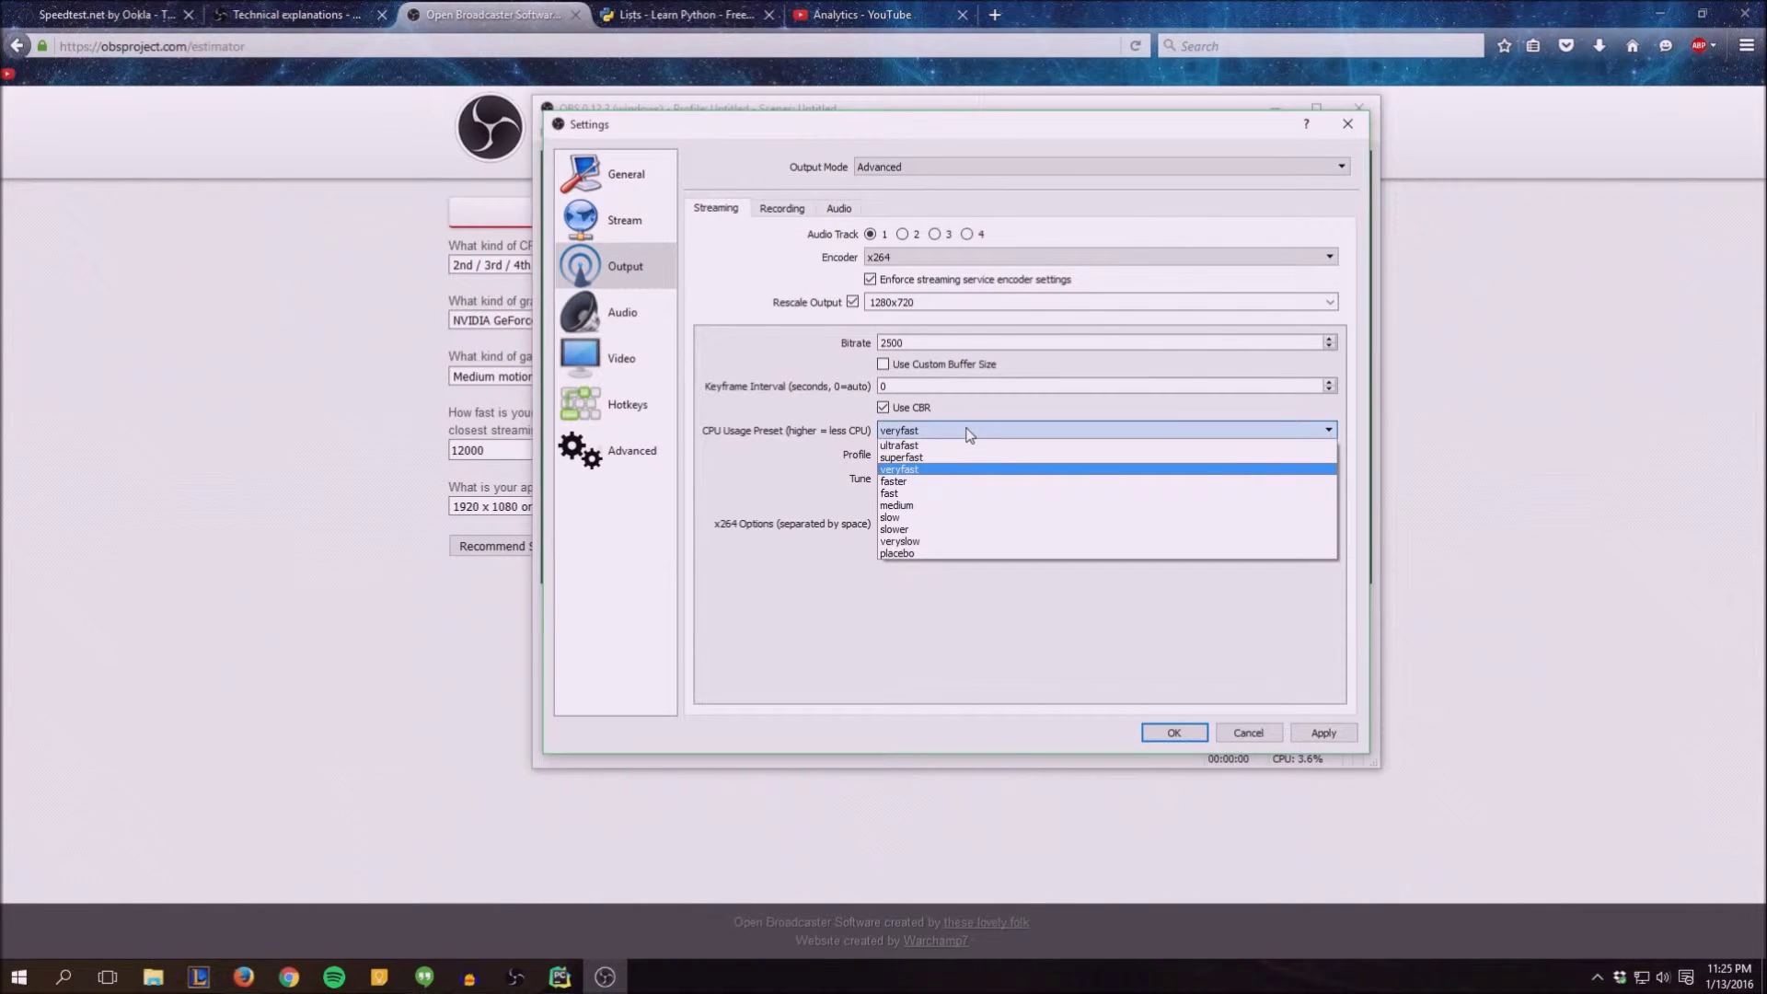
{"action": "left_click", "coordinate": [941, 469]}
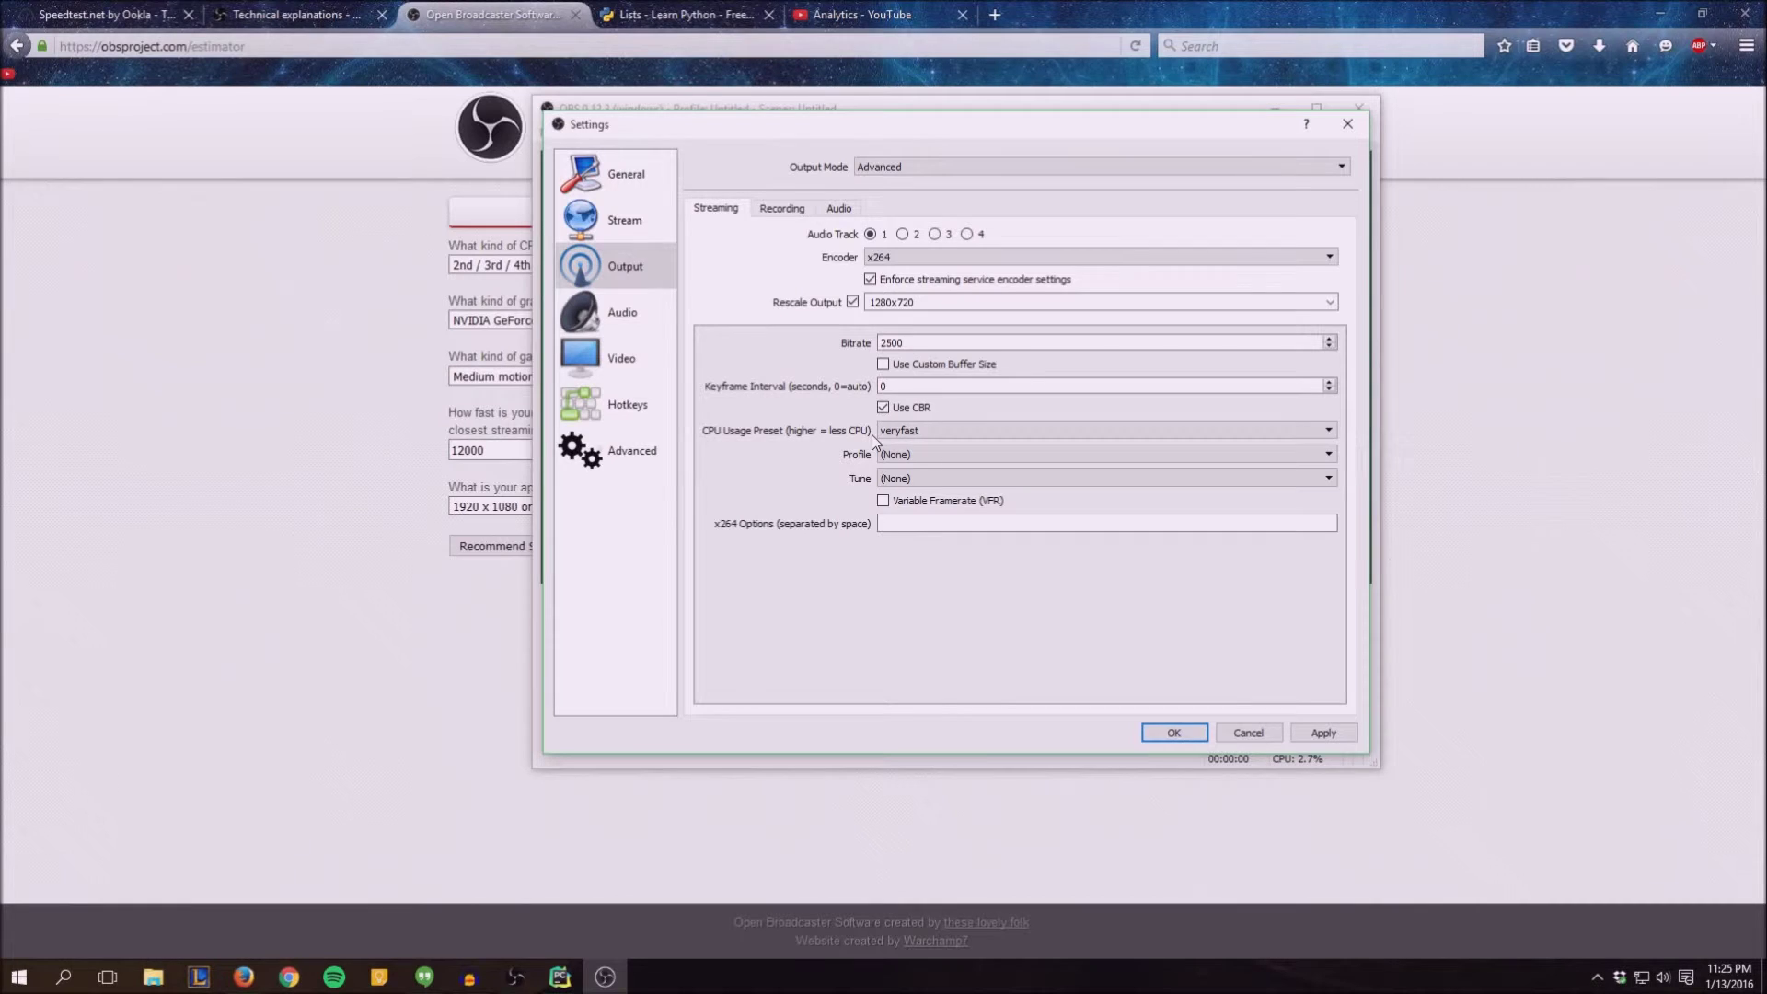
{"action": "left_click", "coordinate": [908, 432]}
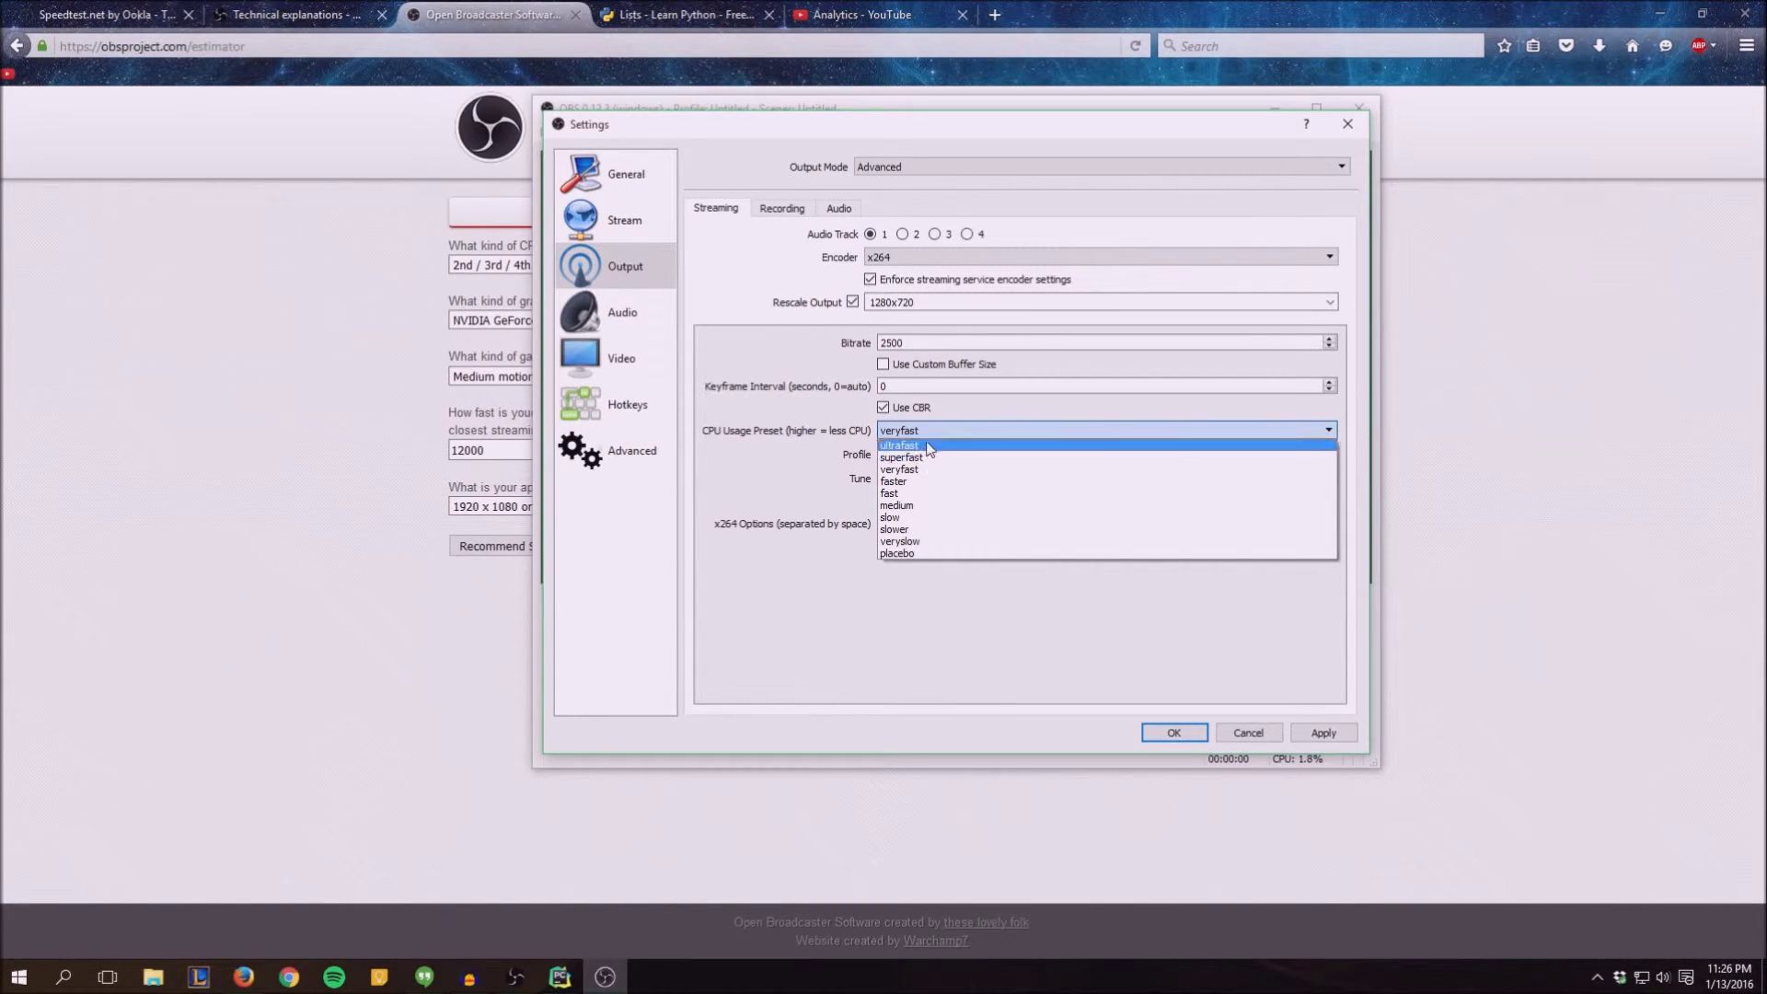
{"action": "left_click", "coordinate": [840, 446]}
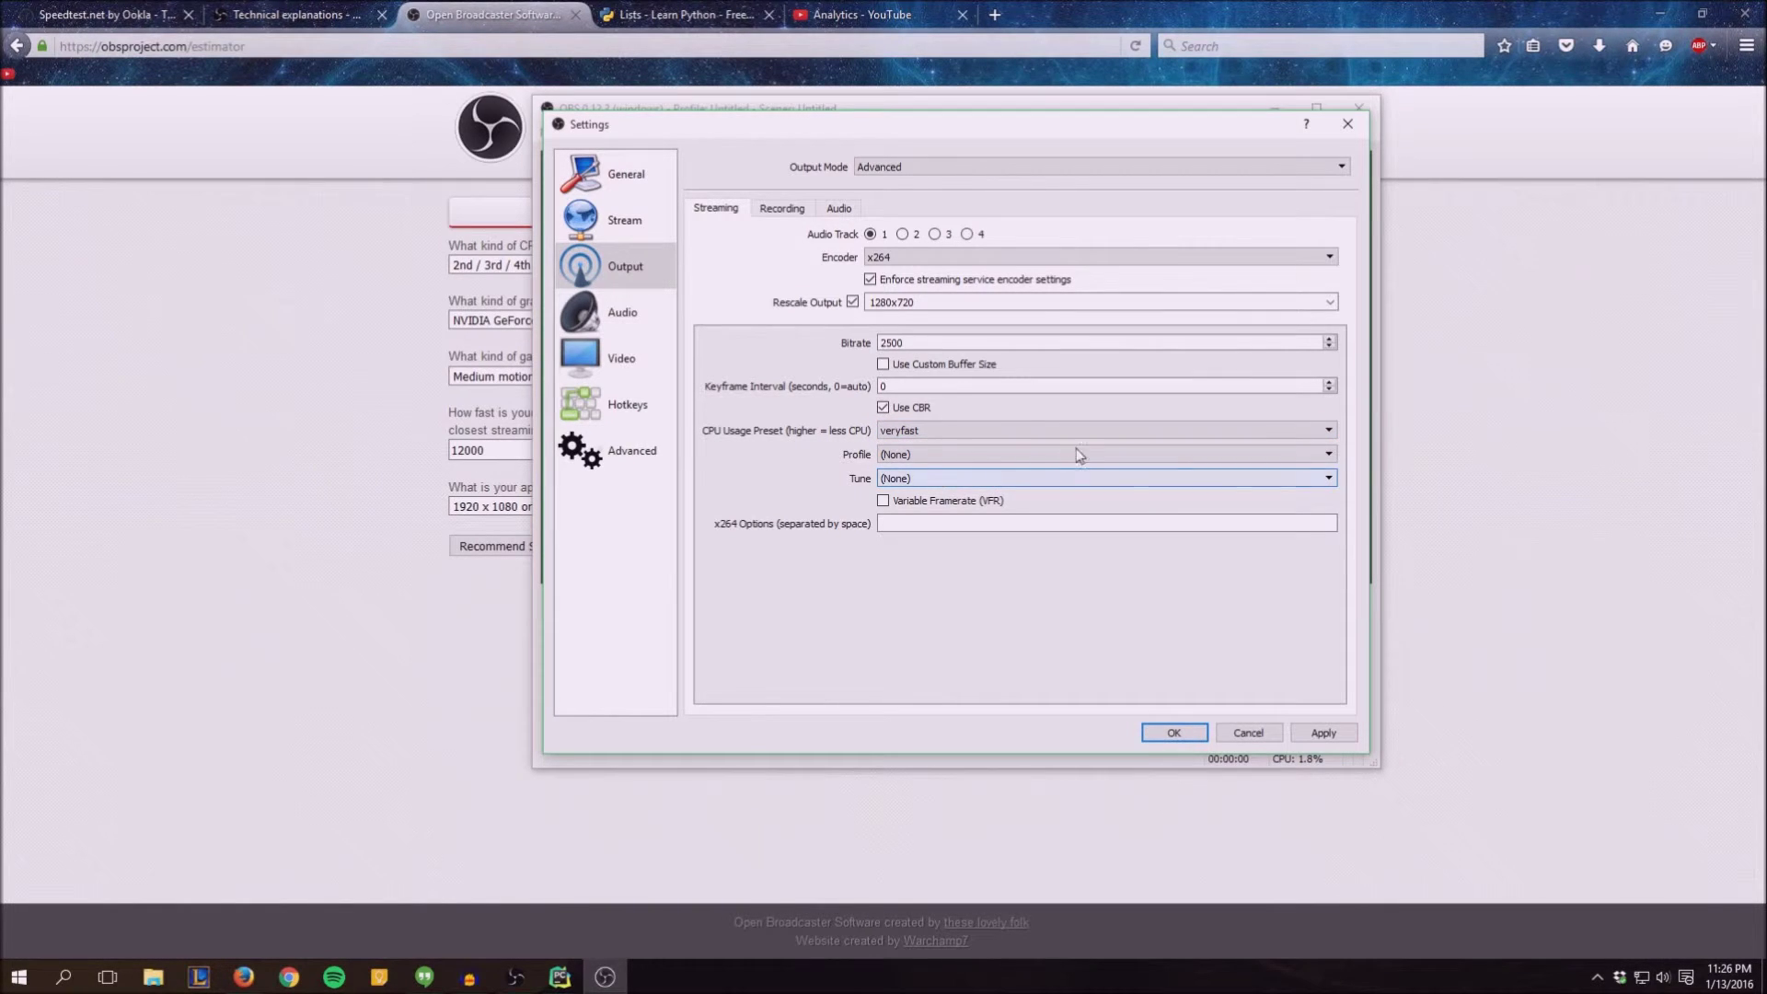
{"action": "left_click", "coordinate": [1330, 302]}
{"action": "left_click", "coordinate": [1116, 316]}
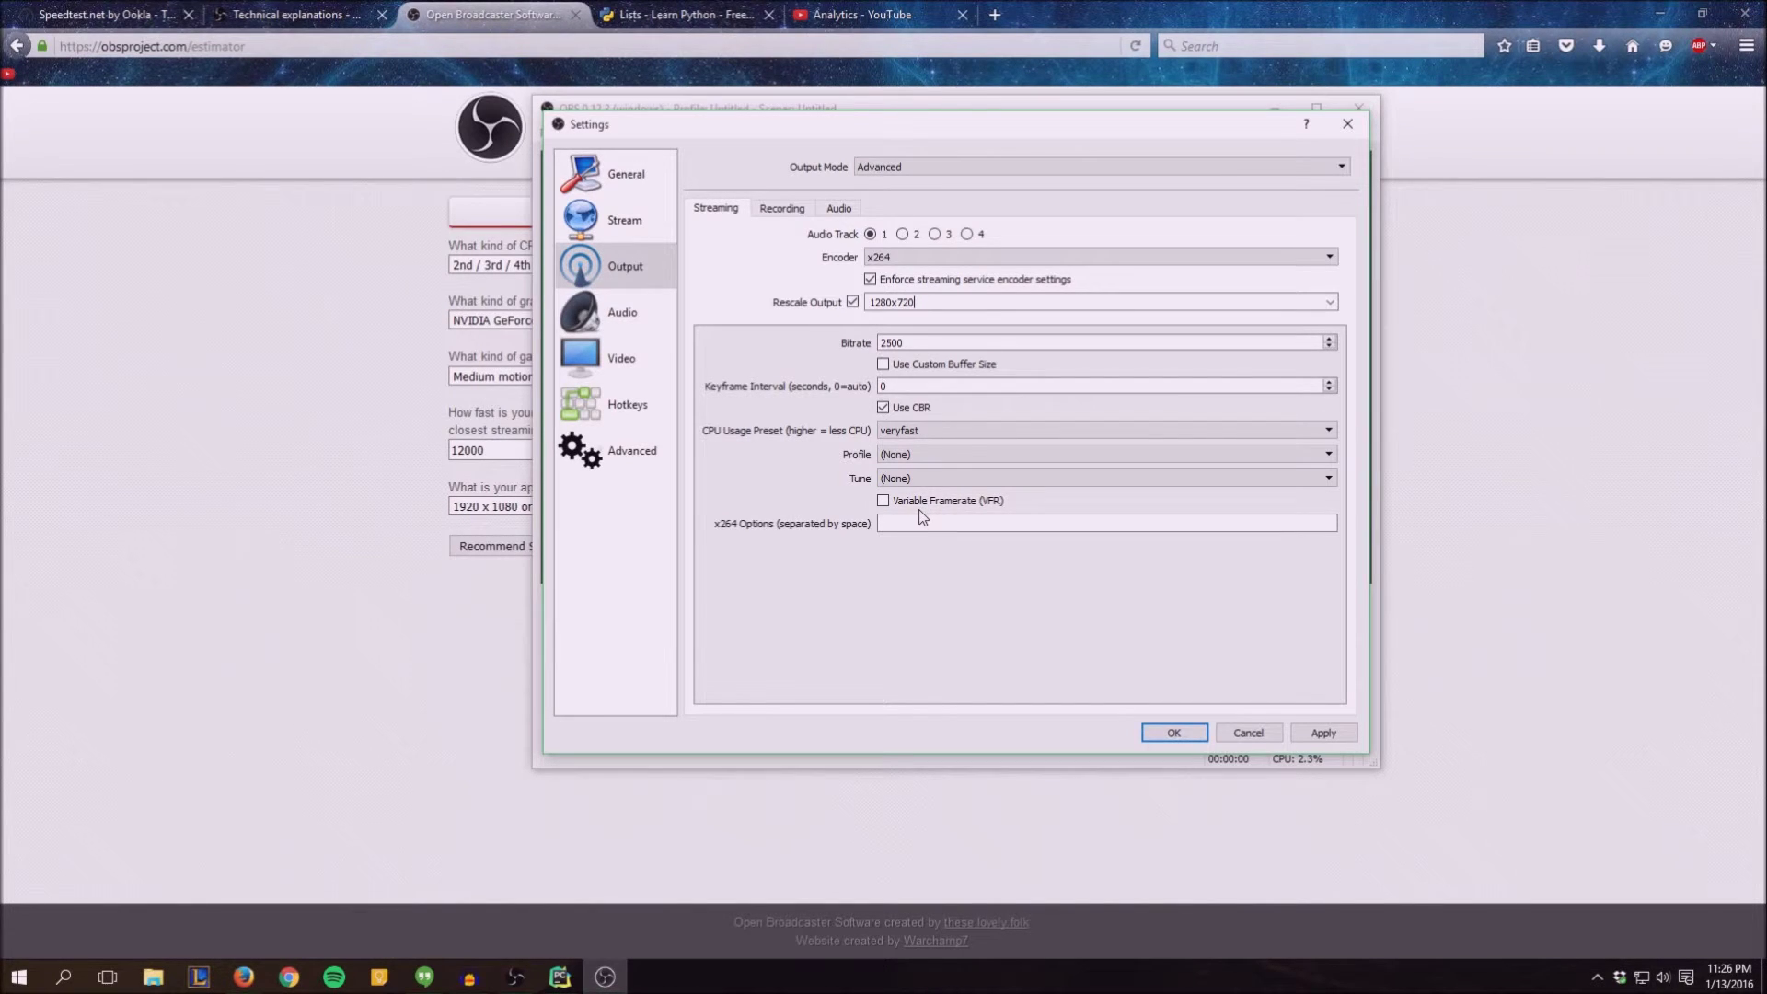
{"action": "left_click", "coordinate": [781, 208]}
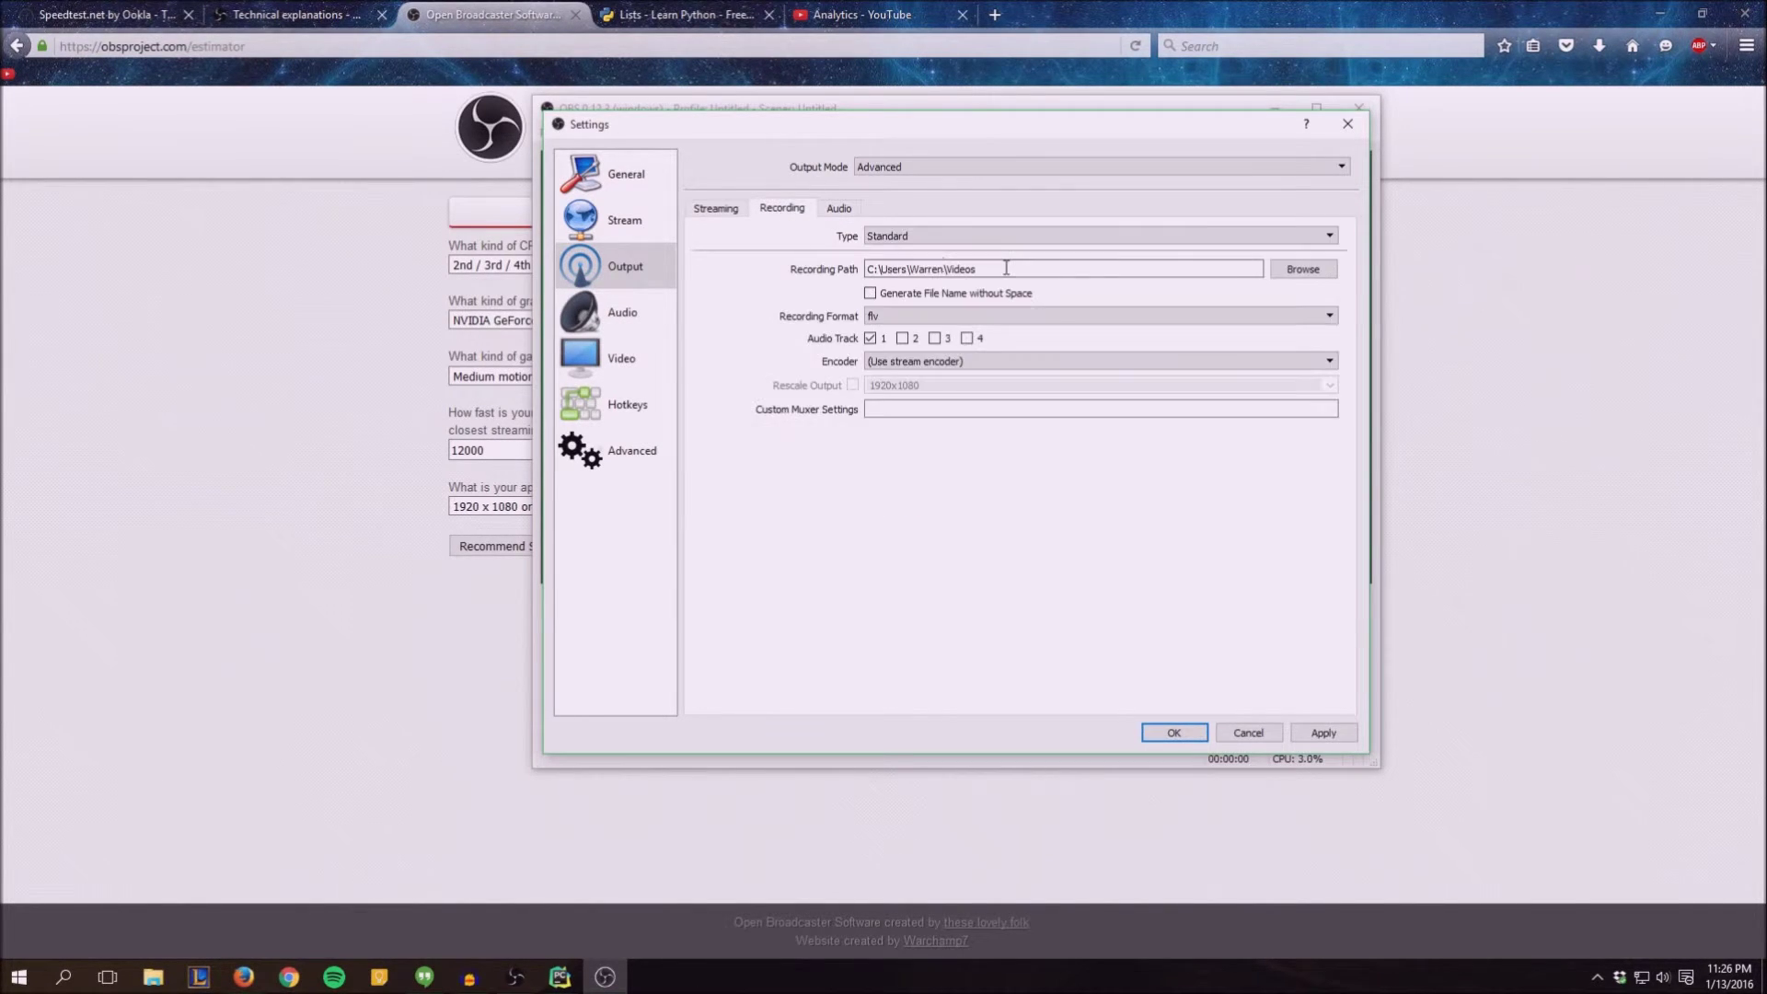
Set the recording format to mp4.
{"action": "left_click", "coordinate": [959, 318]}
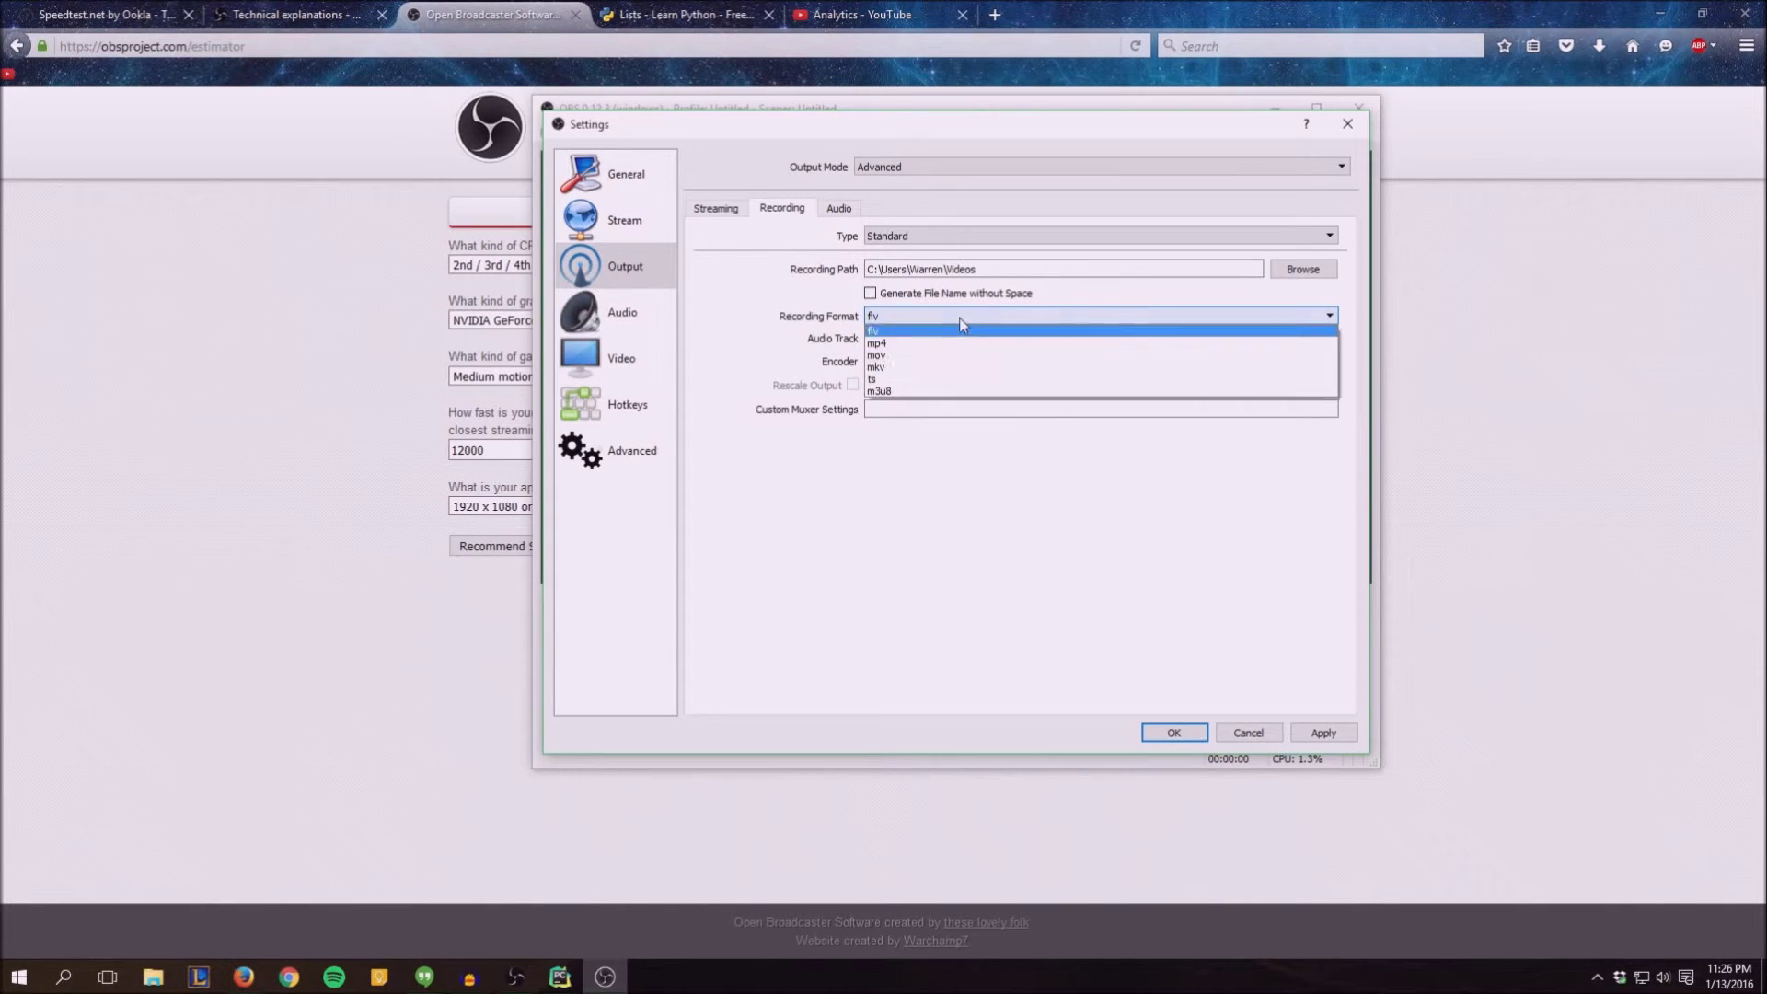
{"action": "left_click", "coordinate": [882, 355]}
{"action": "left_click", "coordinate": [736, 212]}
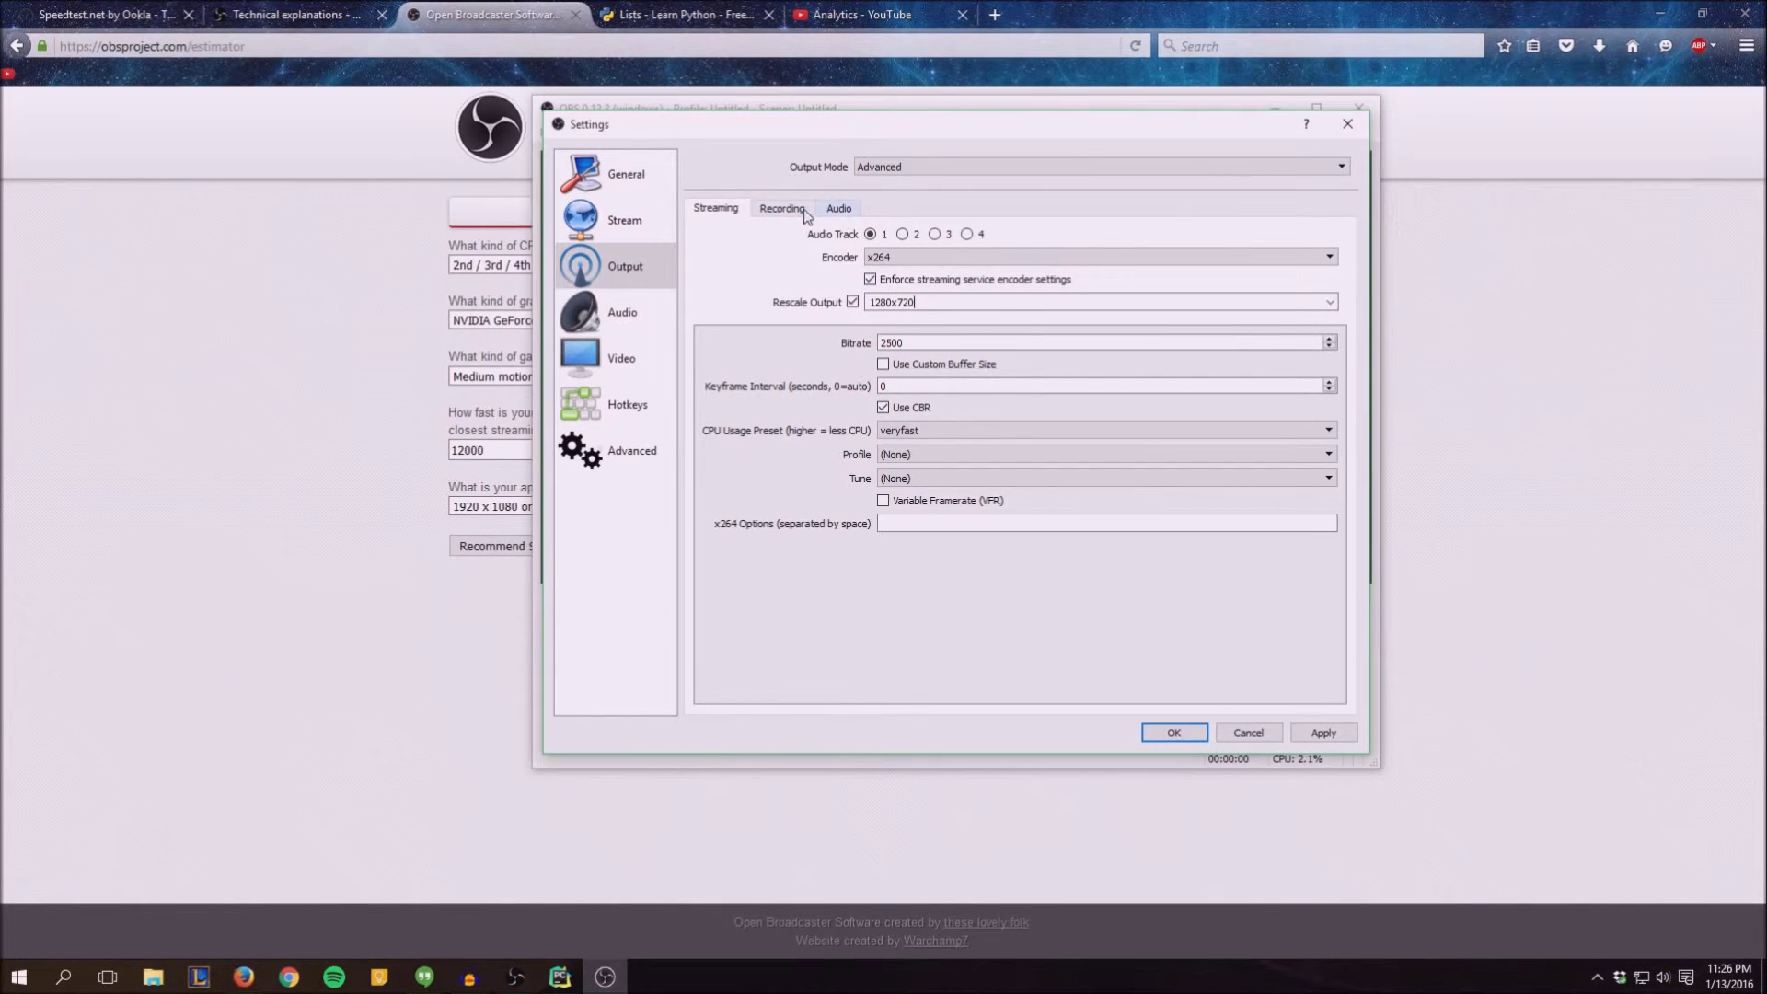
{"action": "left_click", "coordinate": [783, 208]}
{"action": "left_click", "coordinate": [934, 317]}
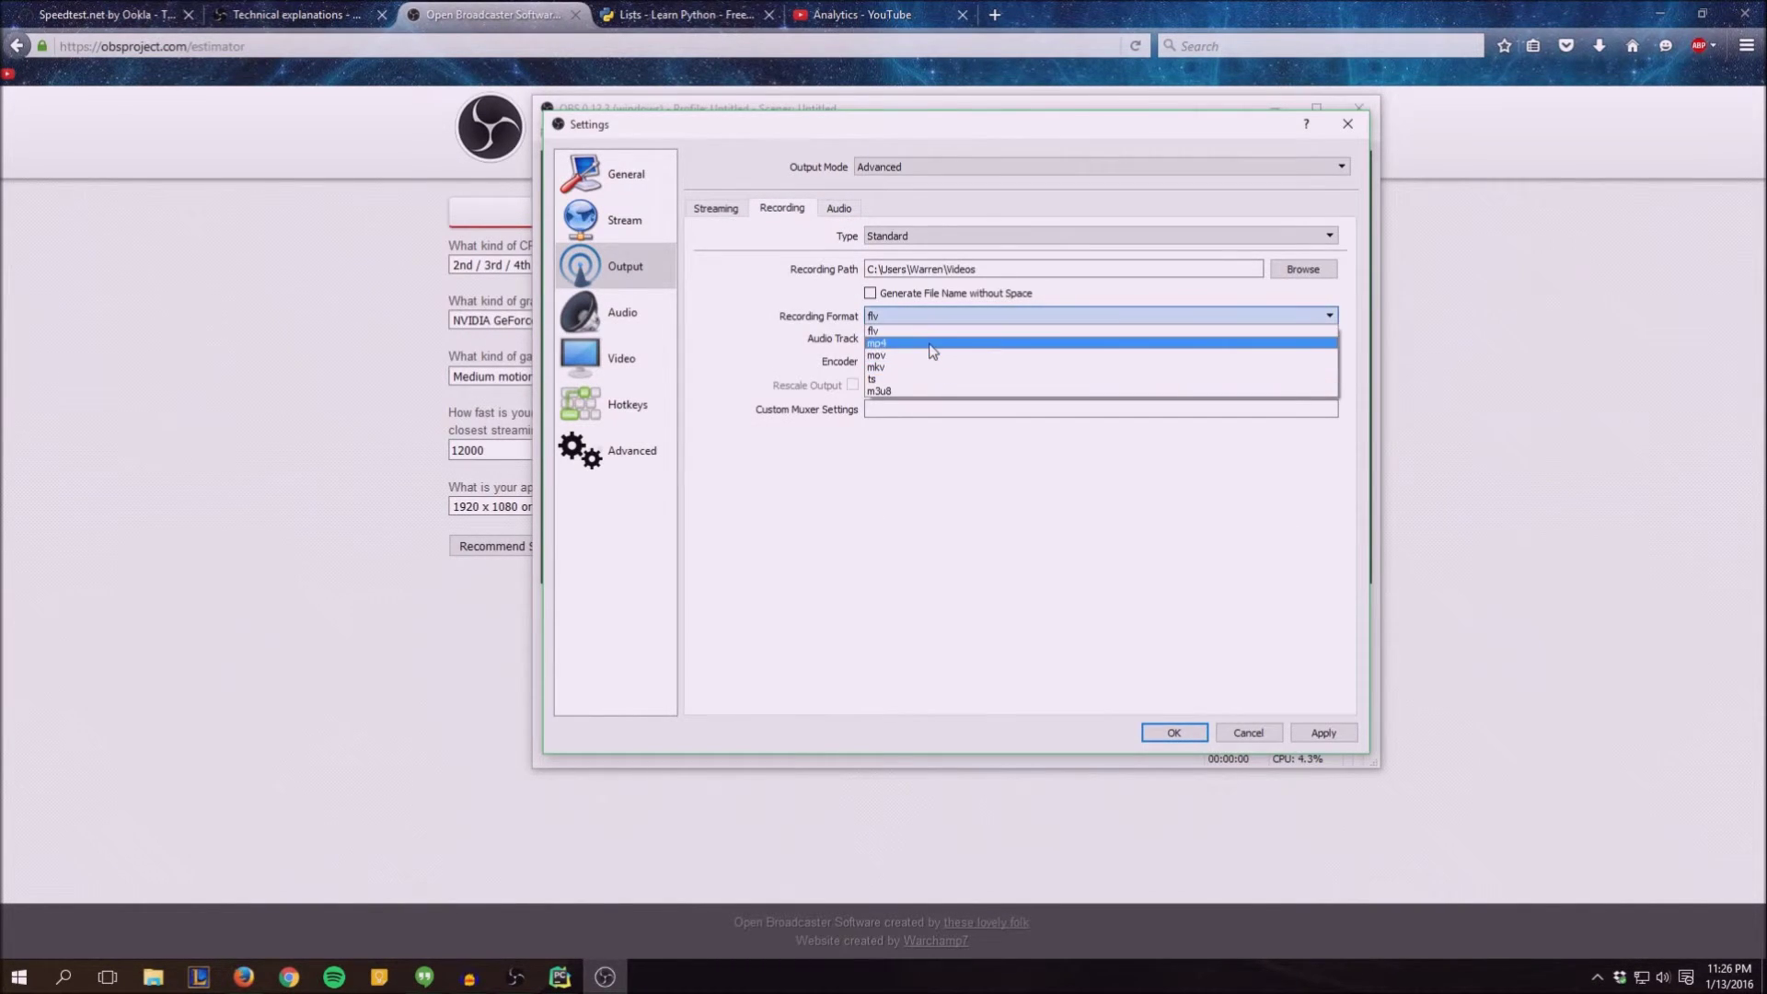
{"action": "left_click", "coordinate": [931, 345]}
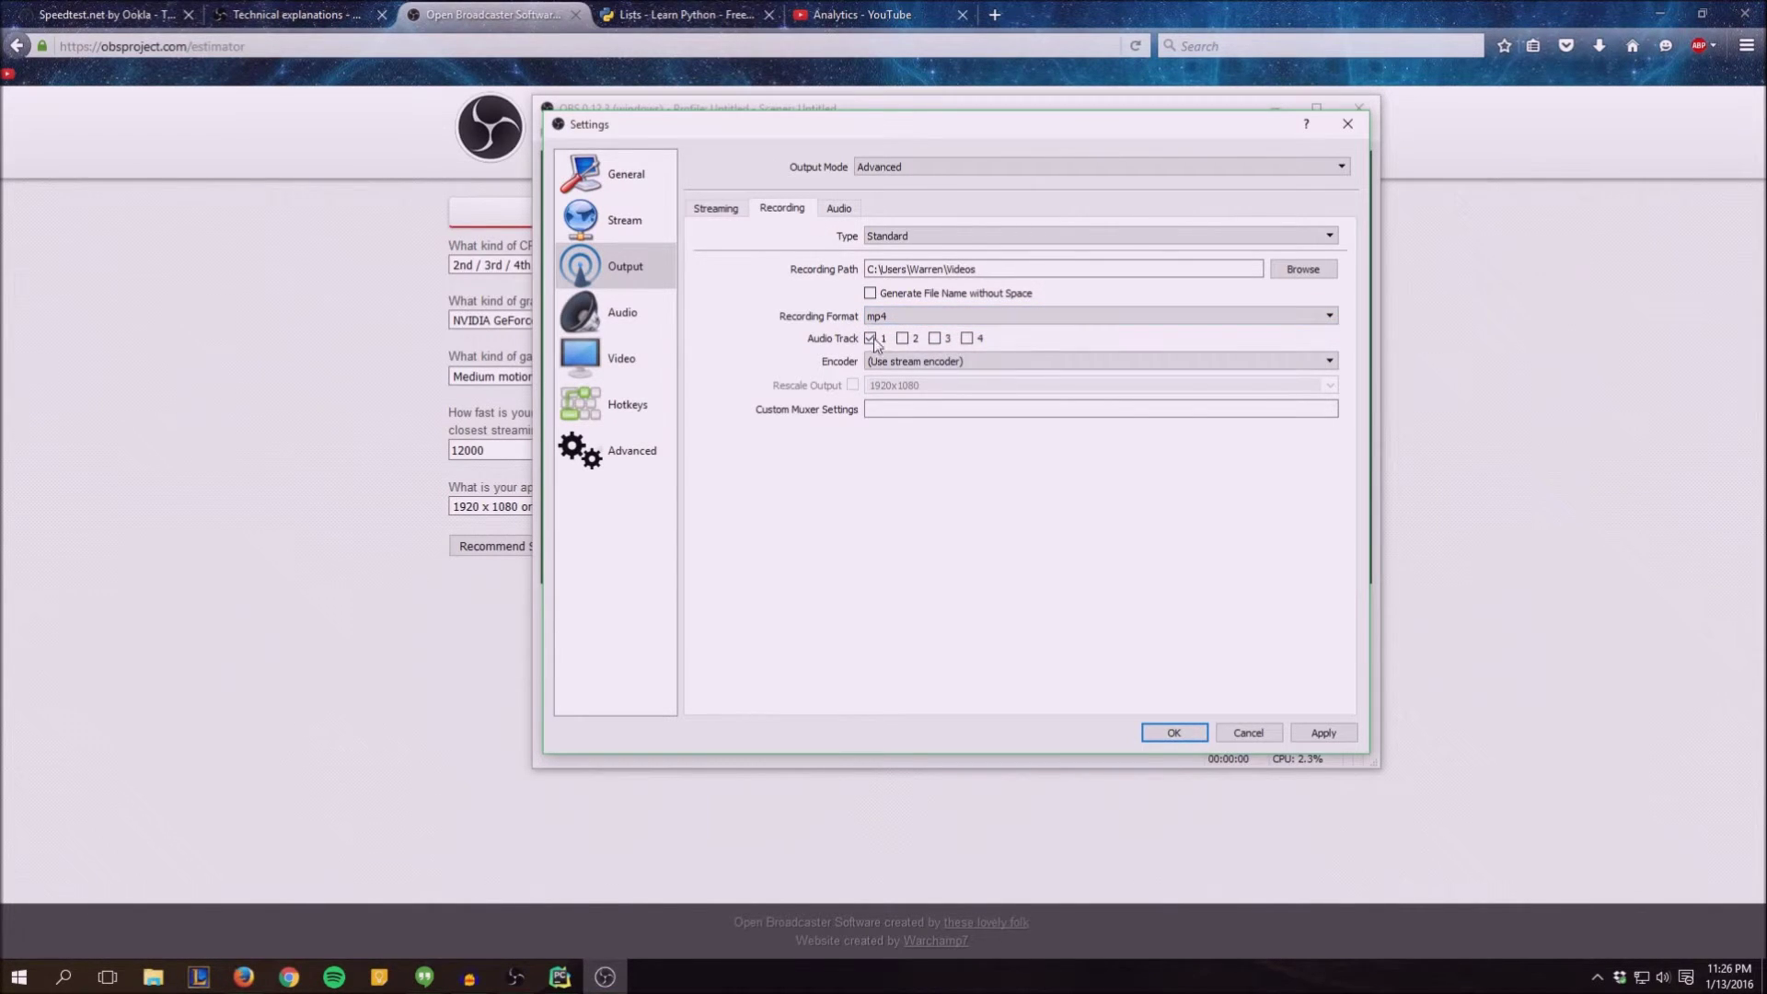
Review the audio track settings, keep the sample rate at 48khz, and bring up the system sound options.
{"action": "left_click", "coordinate": [838, 210]}
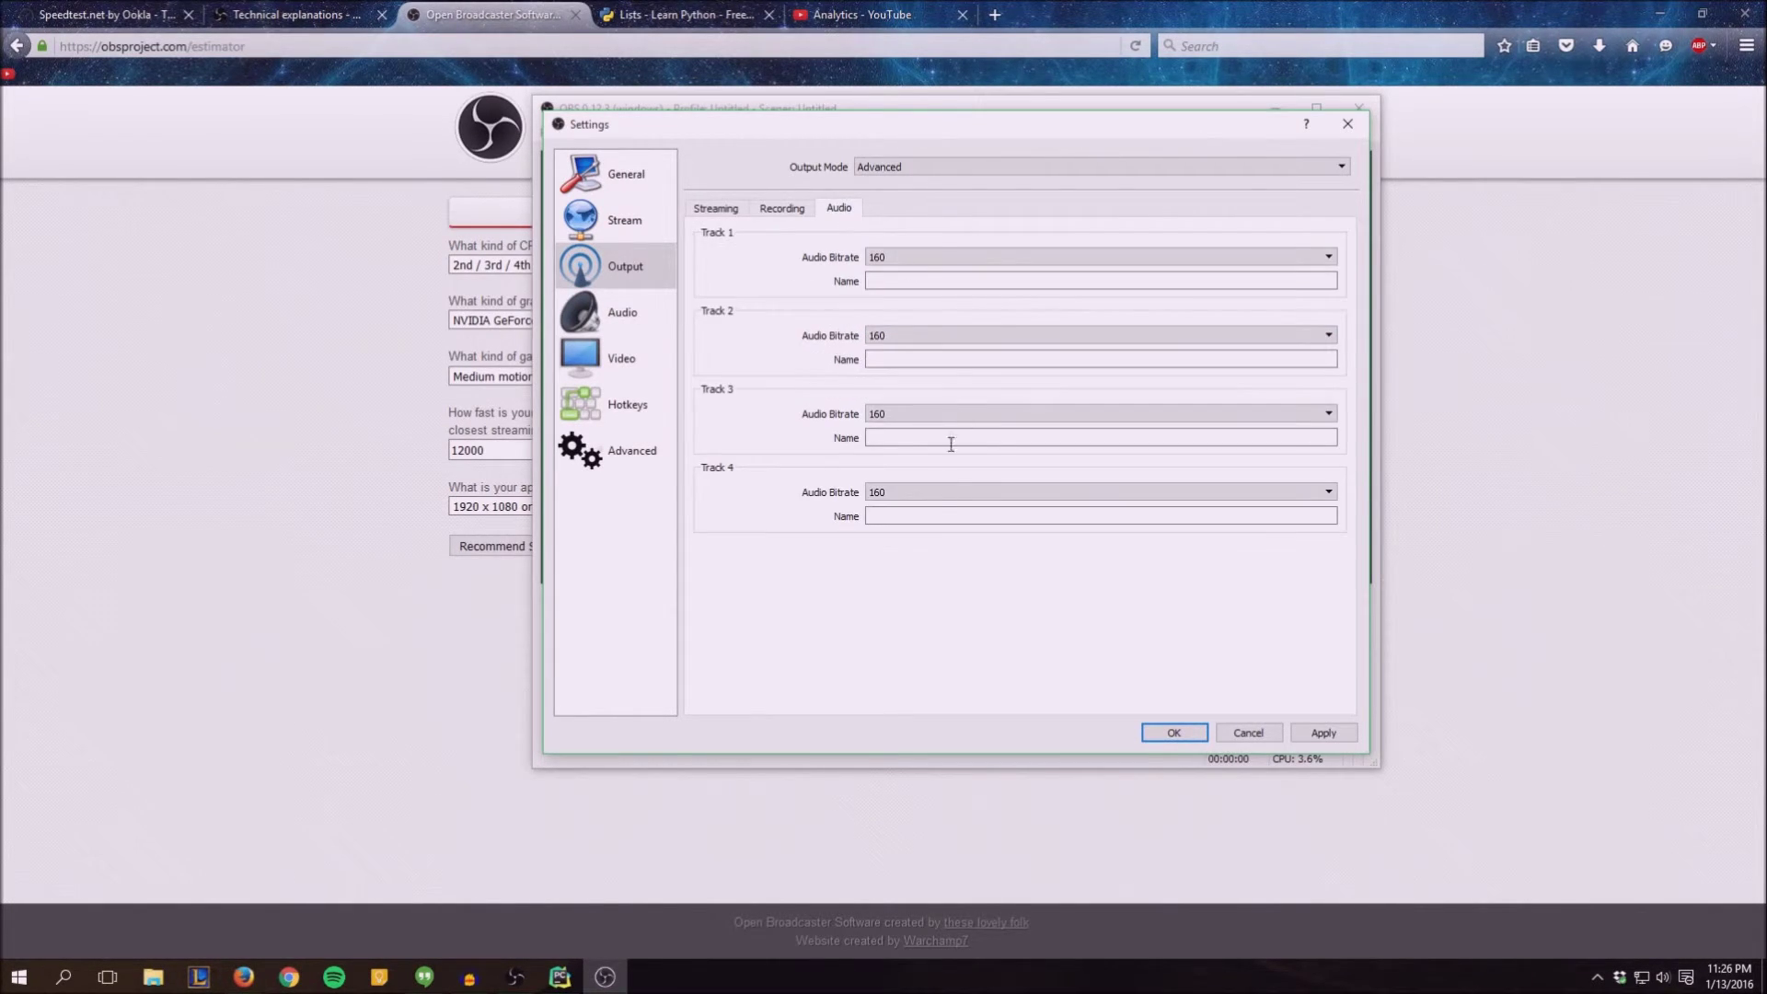
{"action": "left_click", "coordinate": [618, 312]}
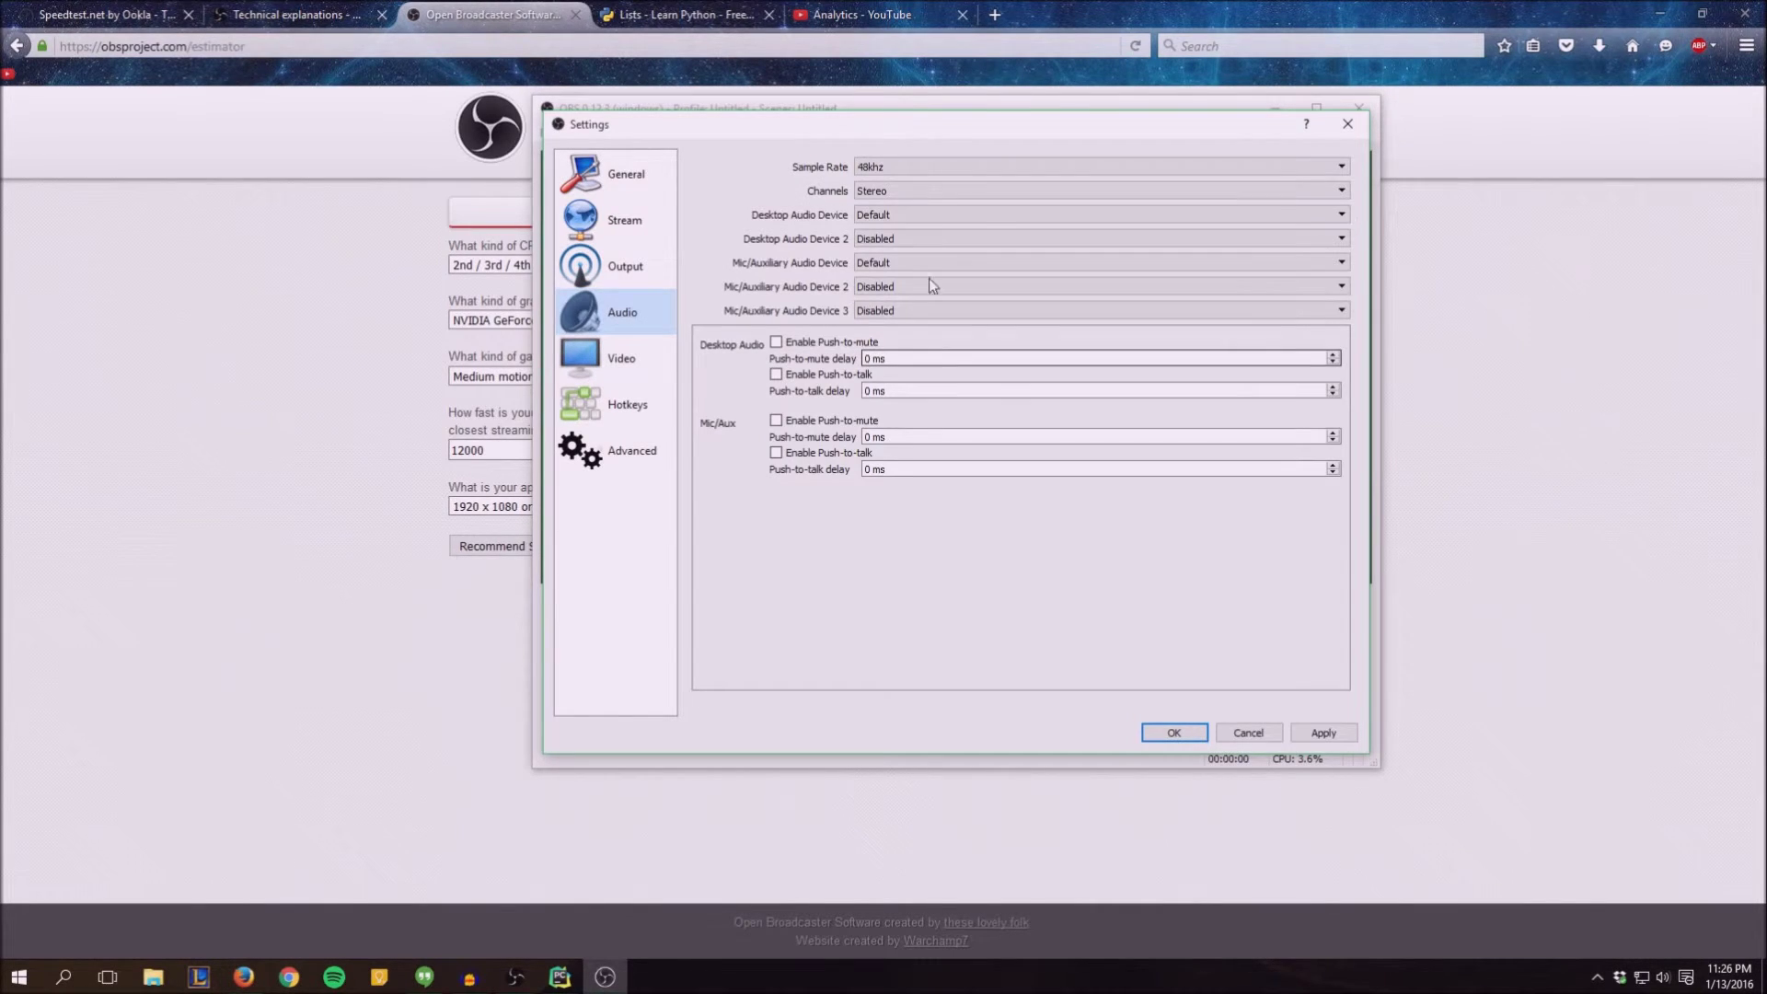
{"action": "left_click", "coordinate": [913, 170]}
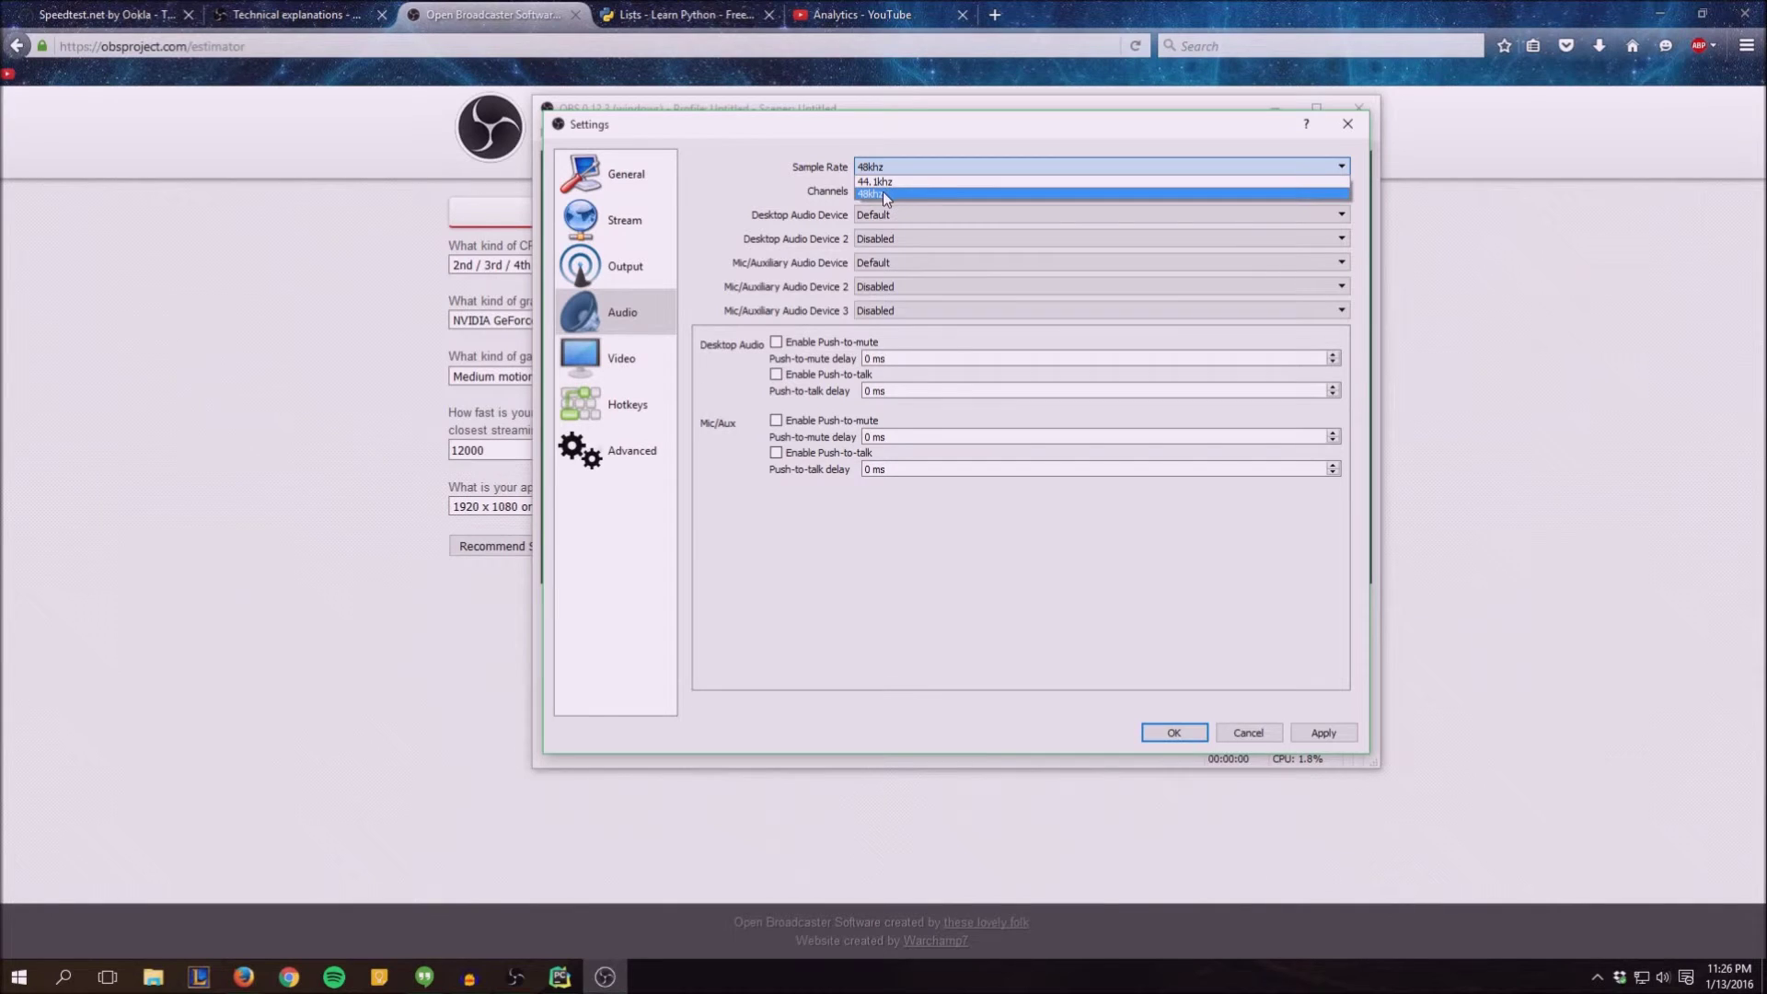
{"action": "left_click", "coordinate": [883, 192]}
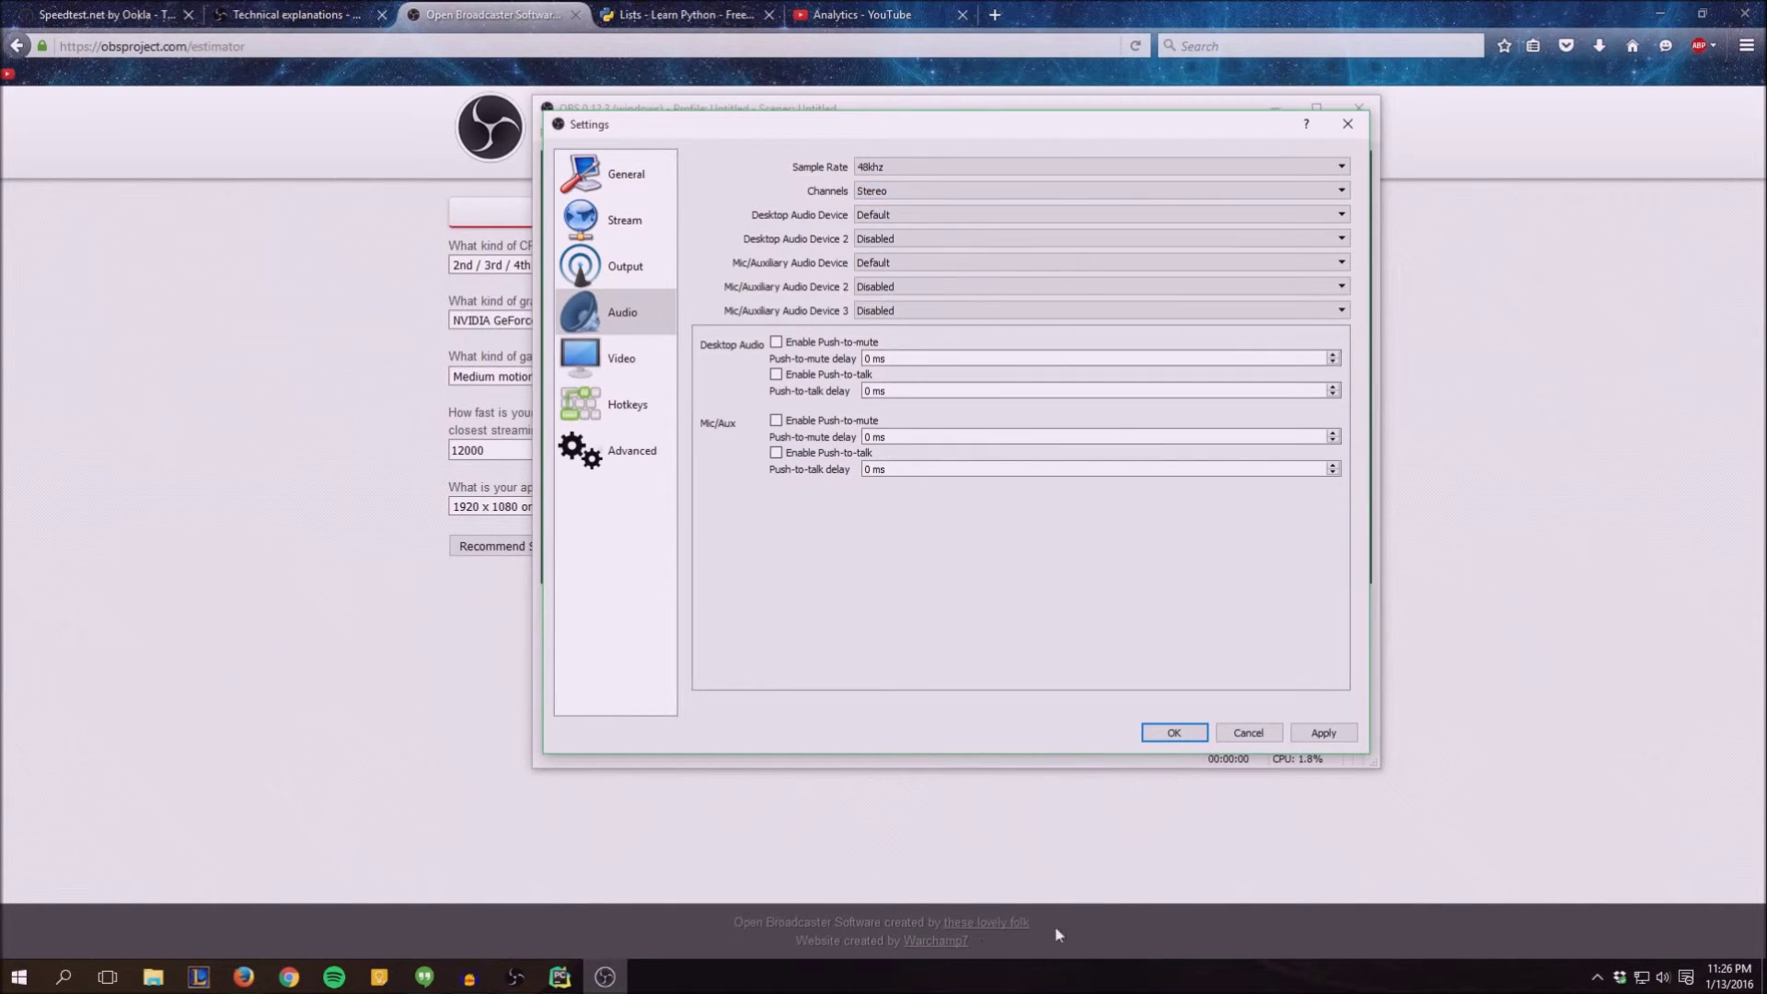
{"action": "left_click", "coordinate": [1661, 981]}
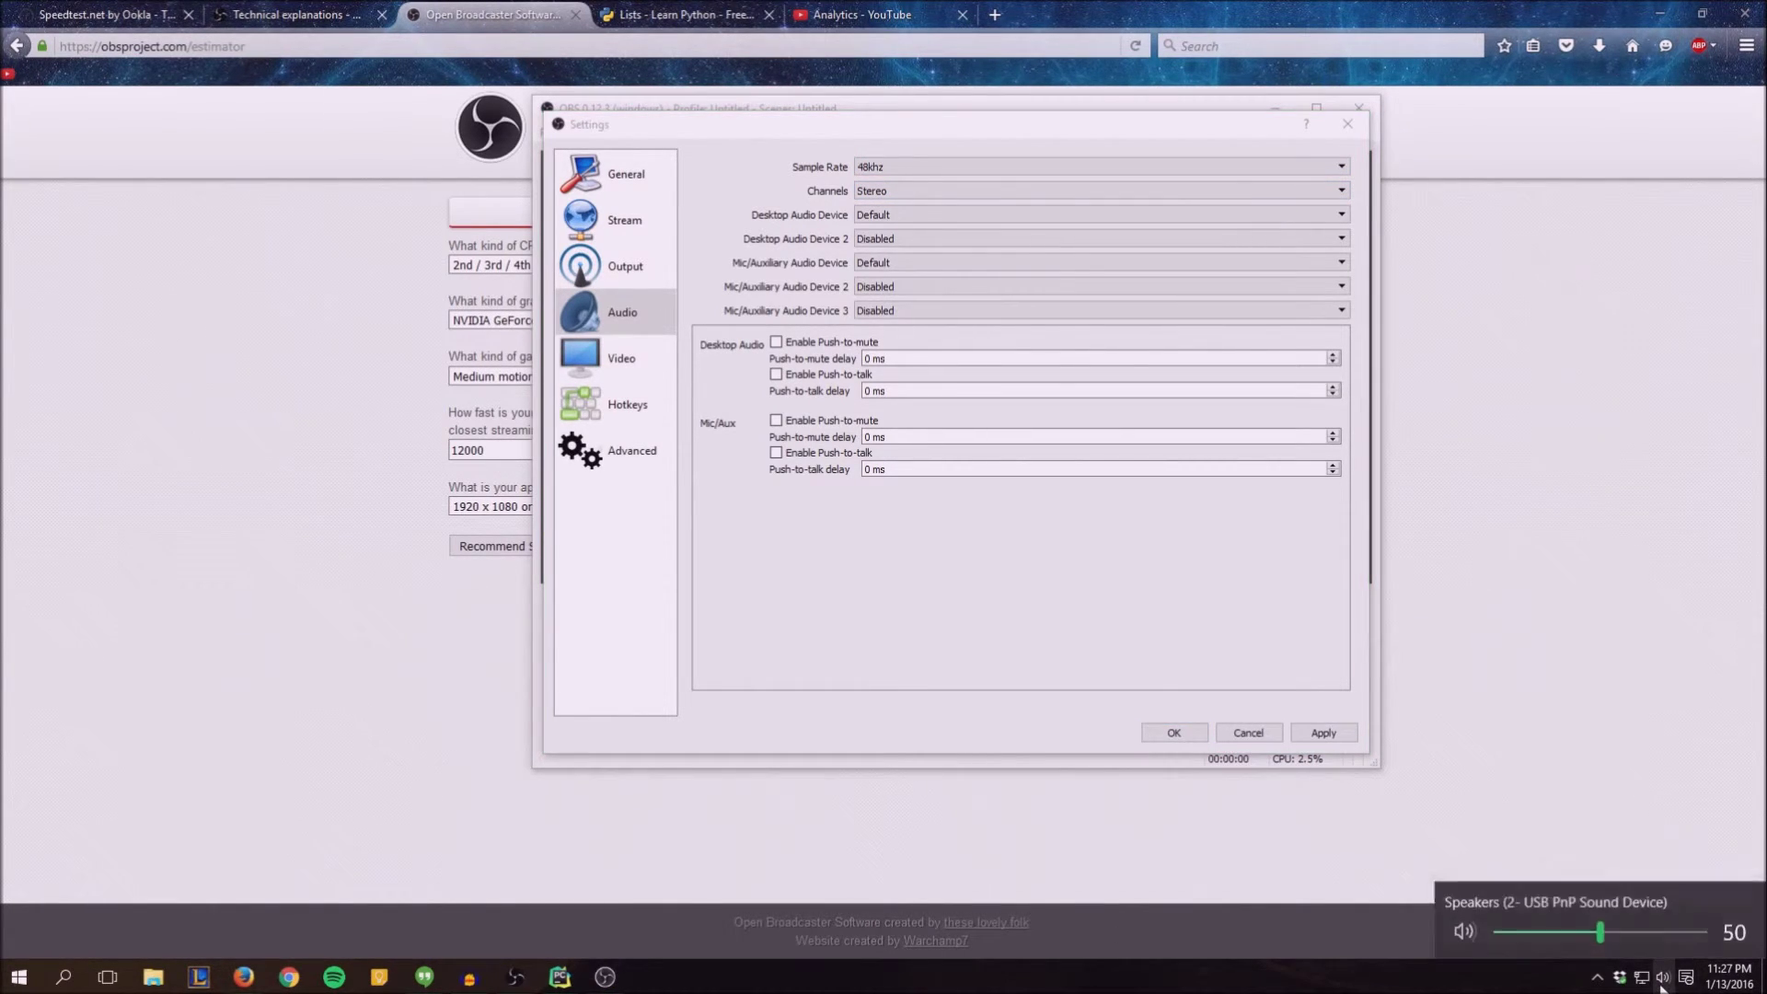
{"action": "right_click", "coordinate": [1661, 980]}
{"action": "left_click", "coordinate": [1641, 931]}
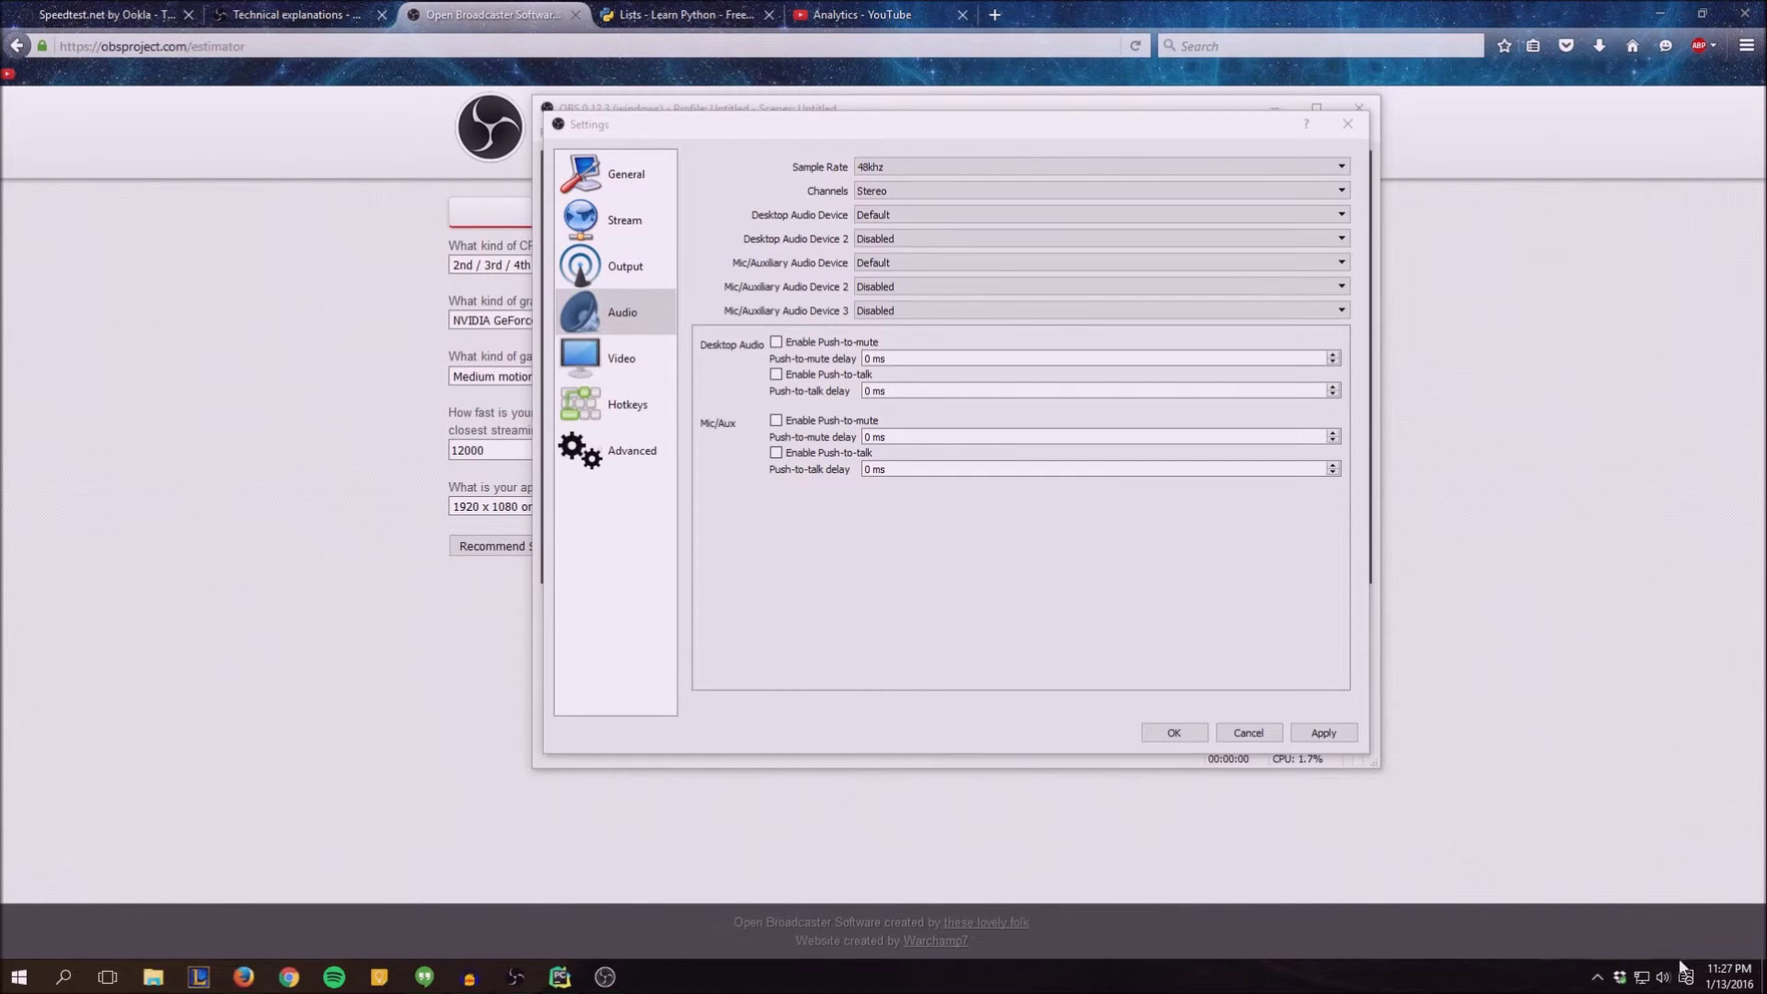
{"action": "left_click", "coordinate": [334, 293]}
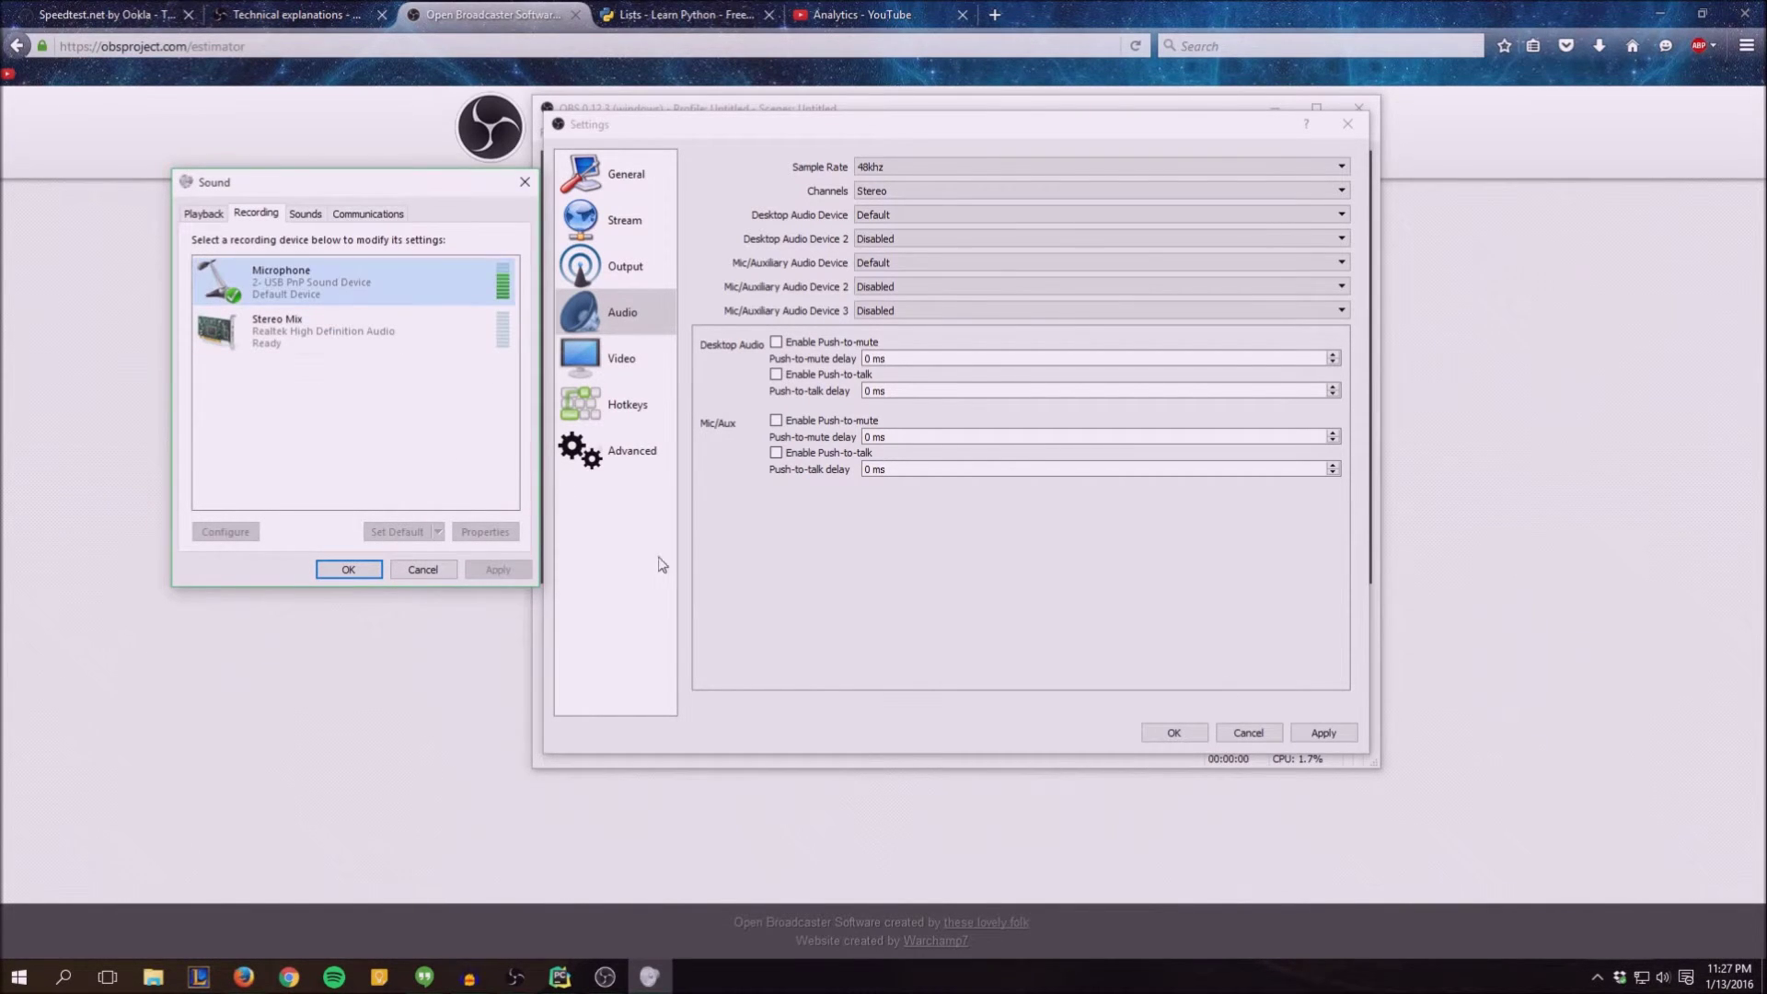
{"action": "left_click", "coordinate": [485, 532]}
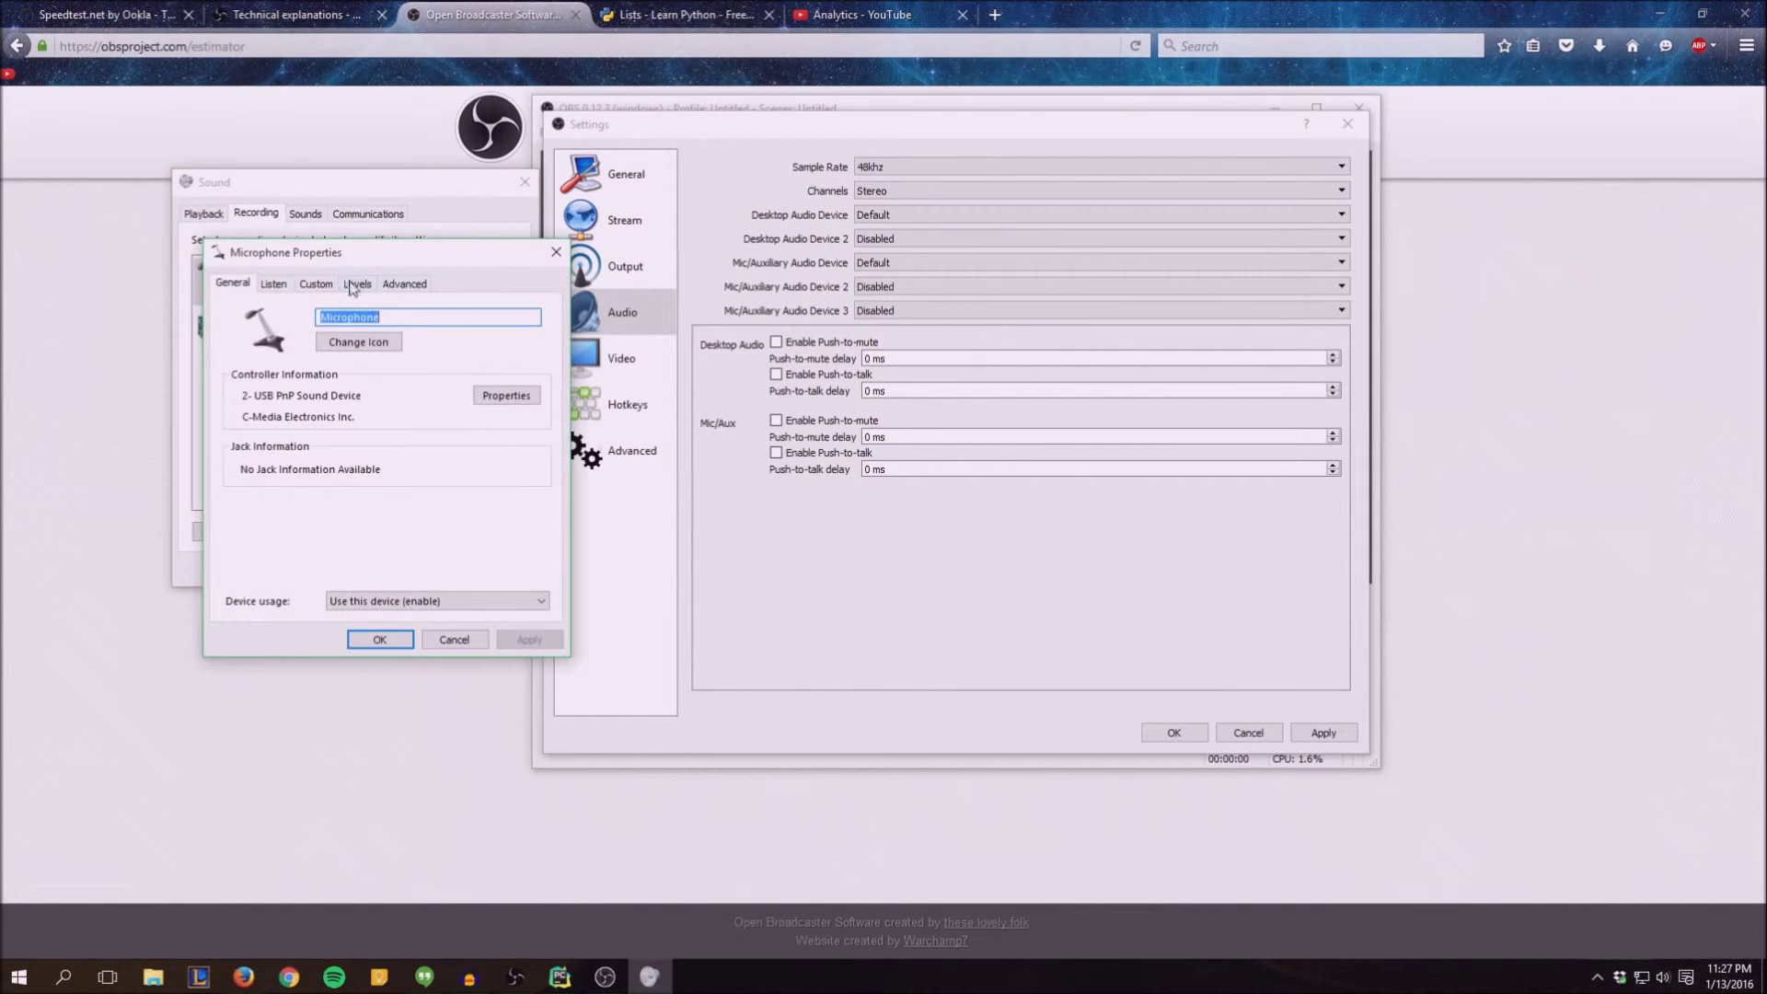
{"action": "left_click", "coordinate": [398, 286]}
{"action": "left_click", "coordinate": [382, 369]}
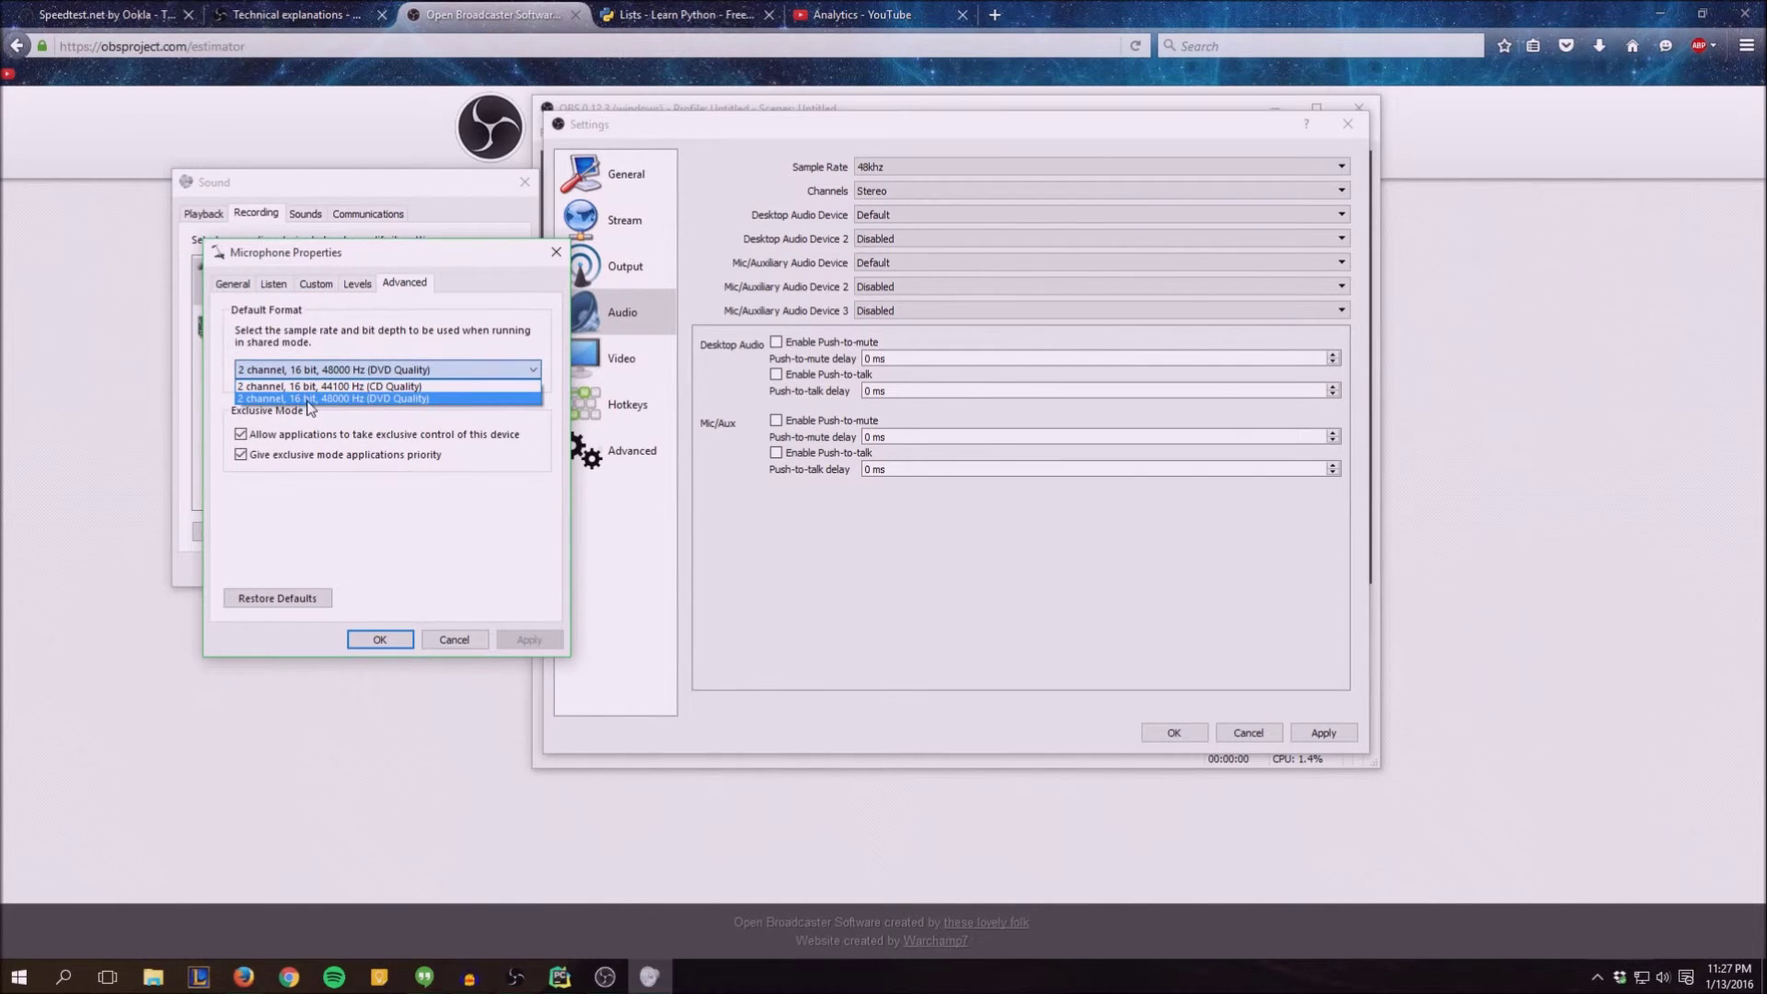
{"action": "left_click", "coordinate": [335, 401]}
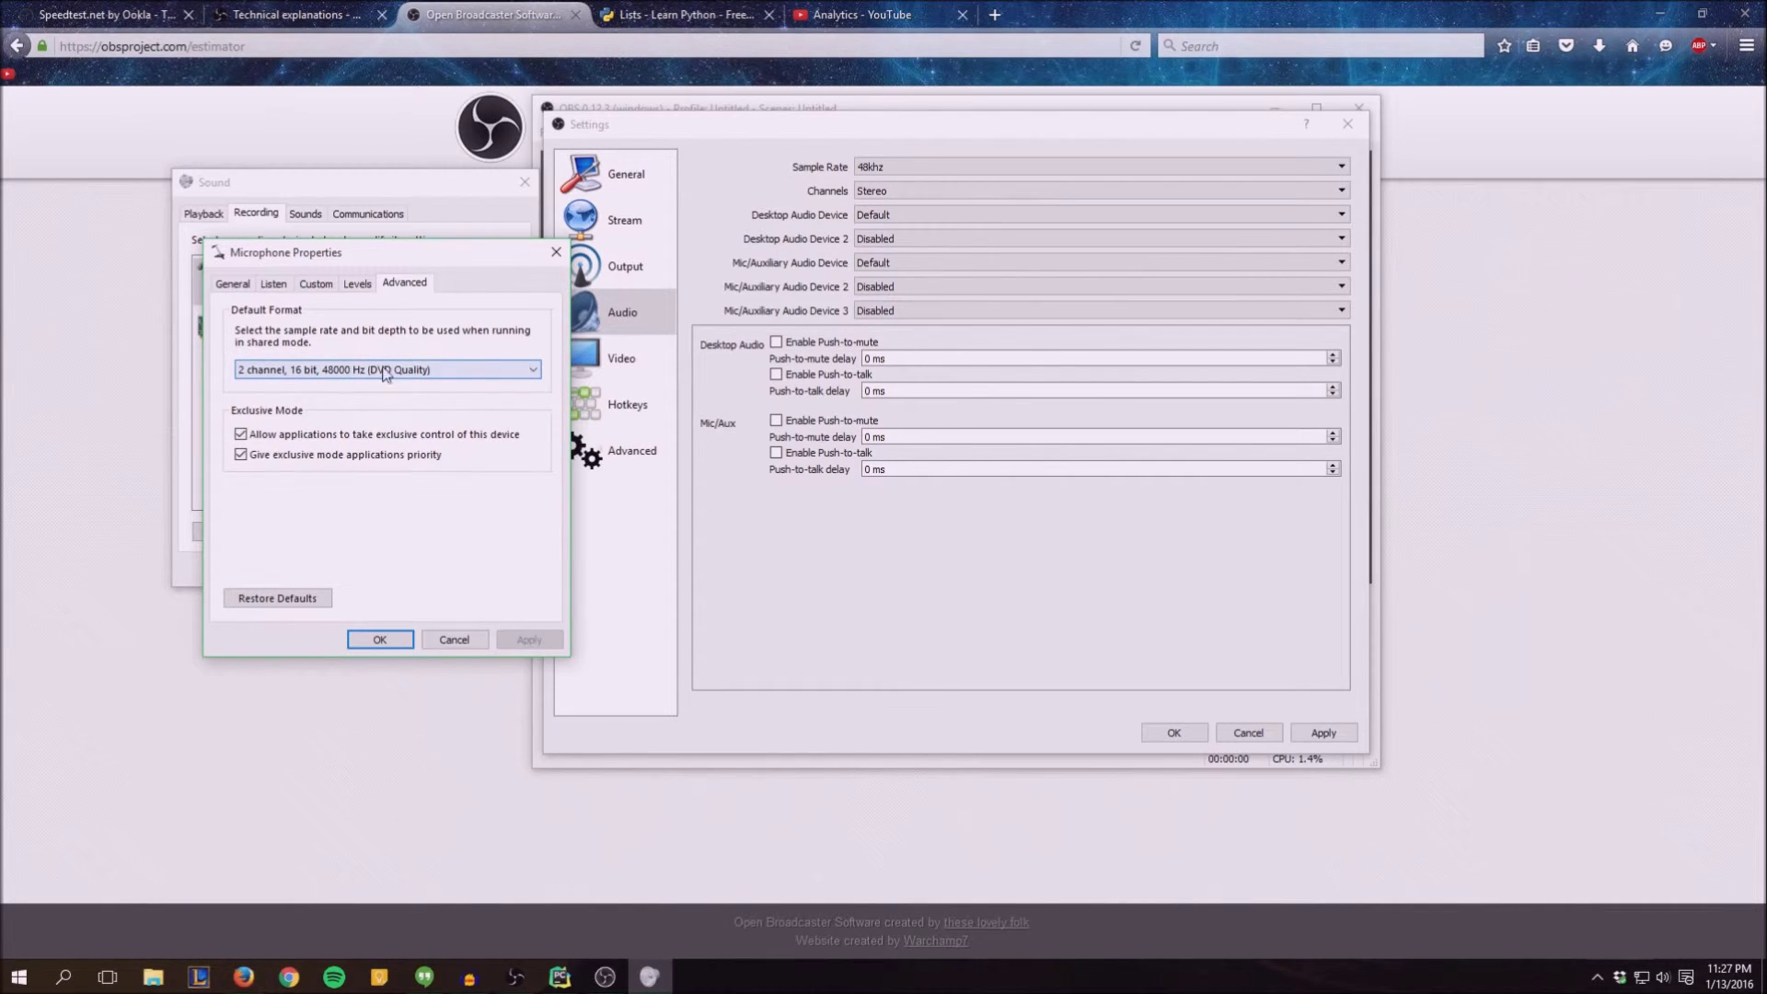
{"action": "left_click", "coordinate": [556, 252]}
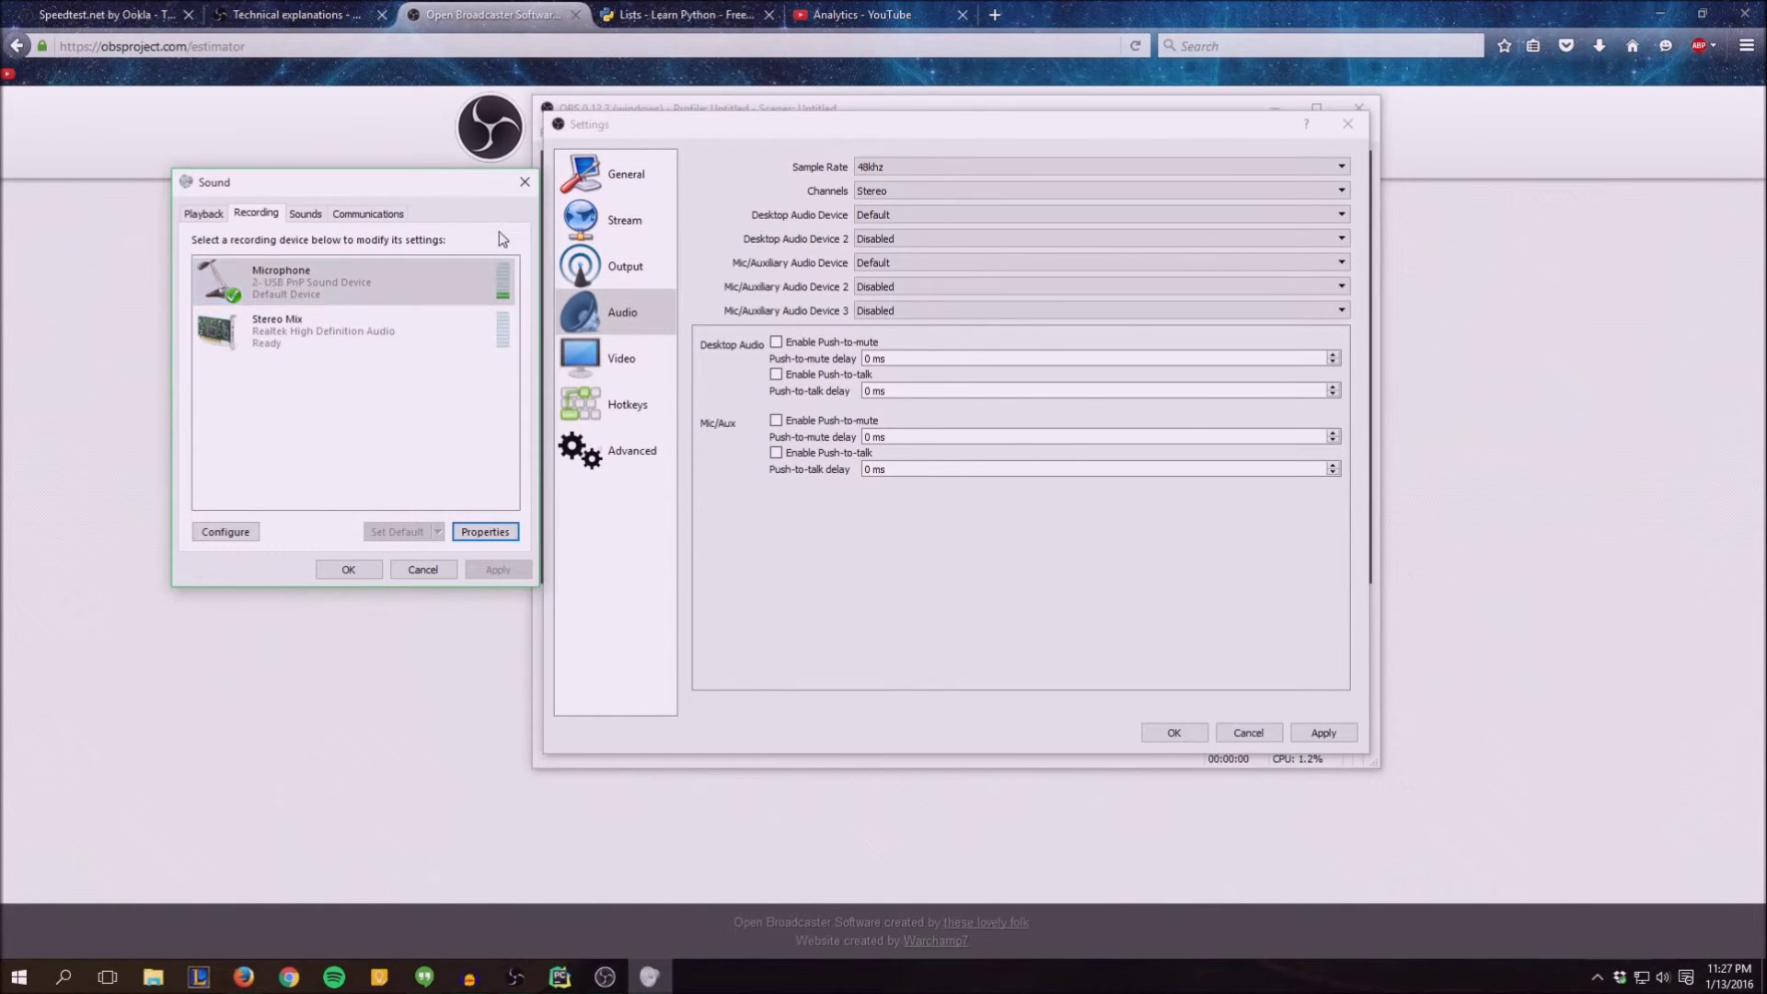
{"action": "left_click", "coordinate": [524, 181]}
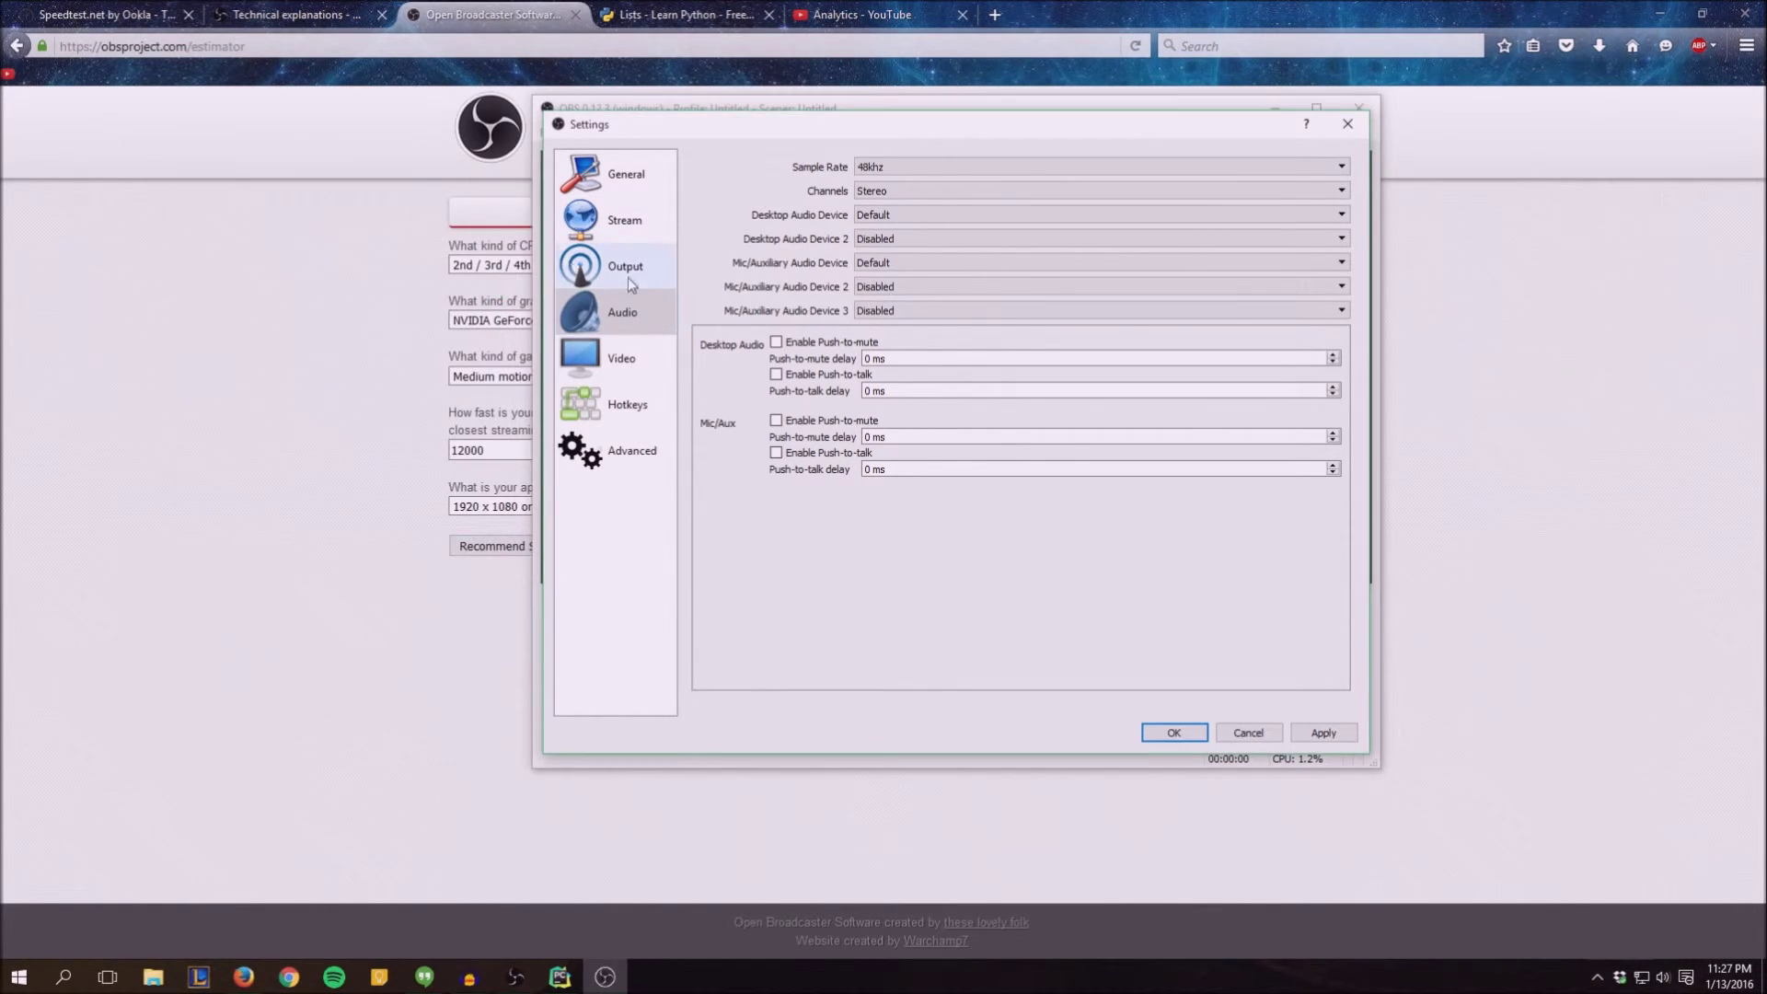
Set the scaled video output to 1280x720, keeping a 1920x1080 base canvas and the Direct3D 11 renderer.
{"action": "left_click", "coordinate": [621, 358]}
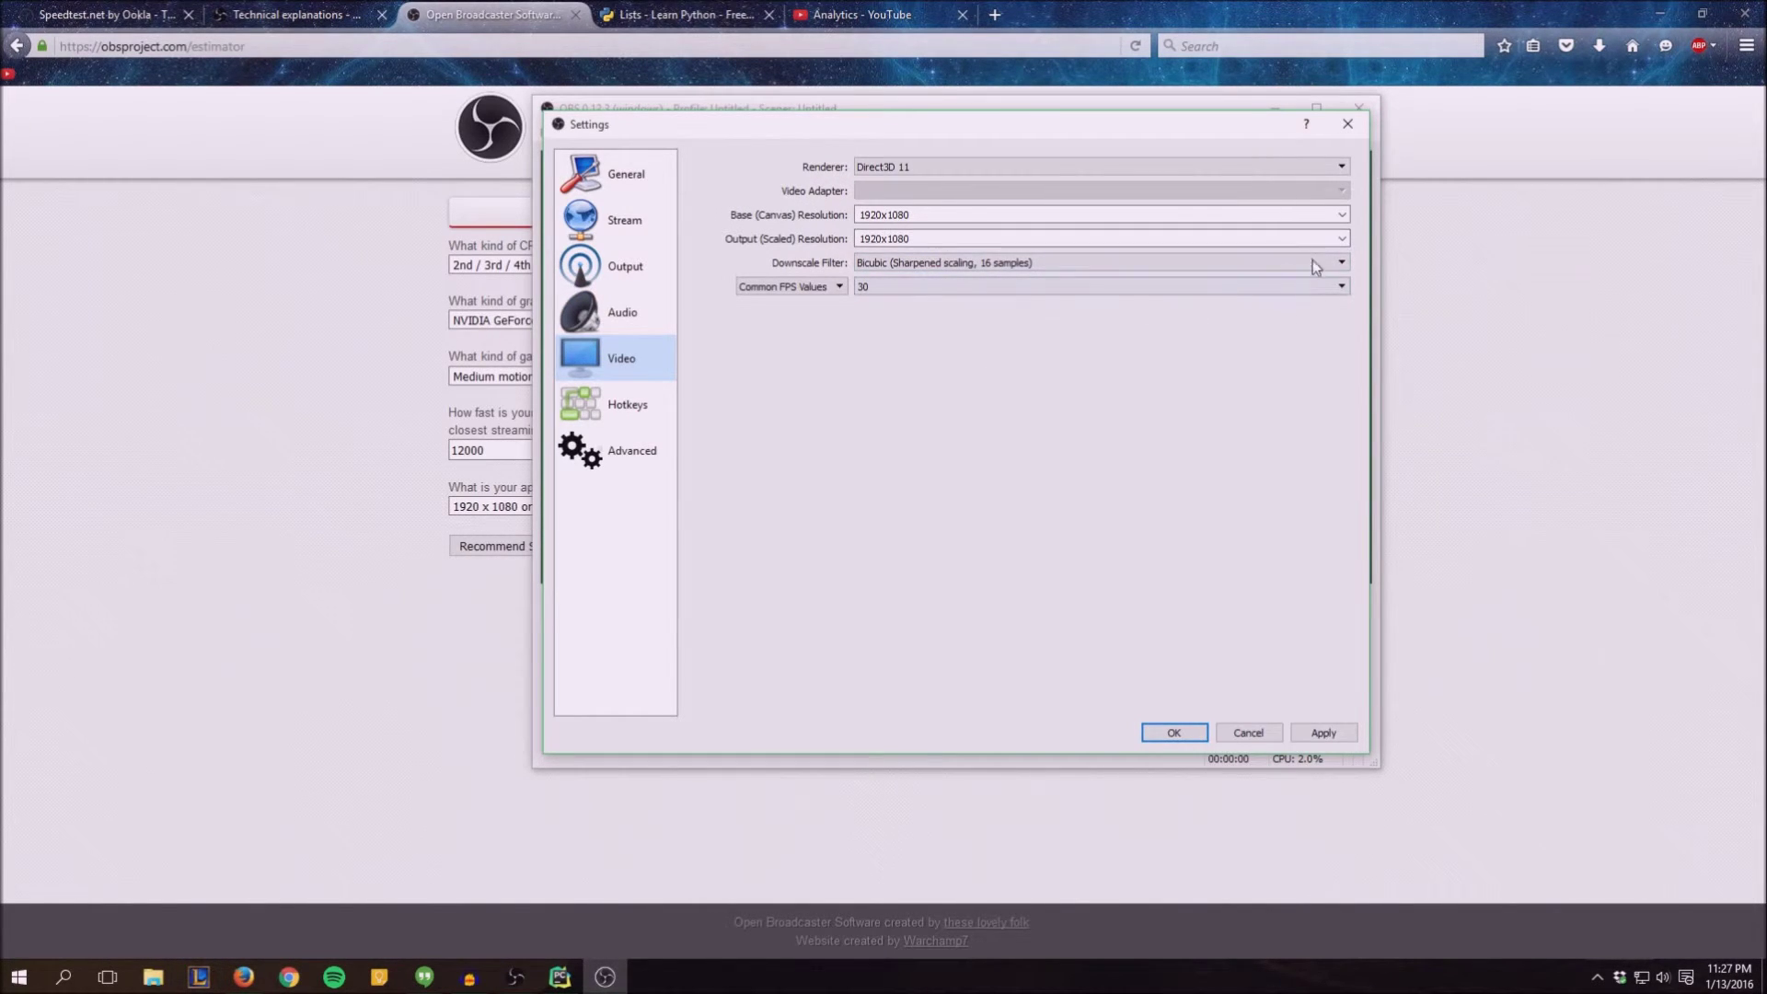
{"action": "left_click", "coordinate": [1341, 239]}
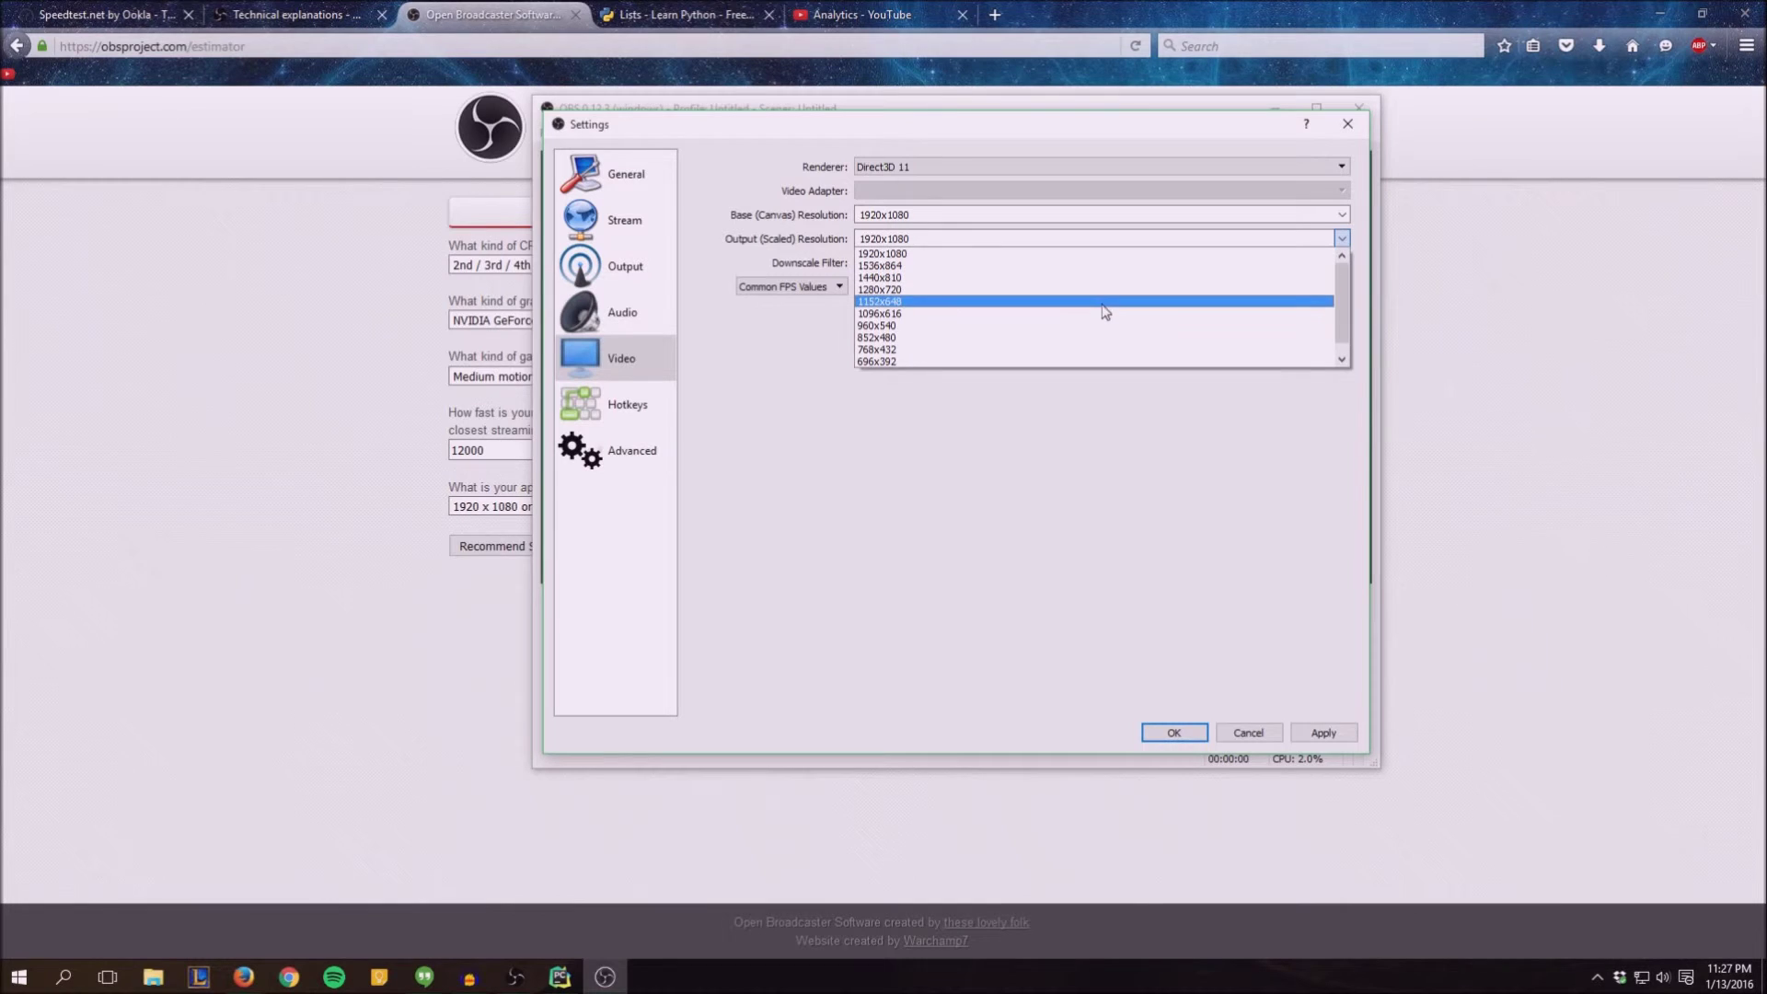
{"action": "left_click", "coordinate": [1072, 290]}
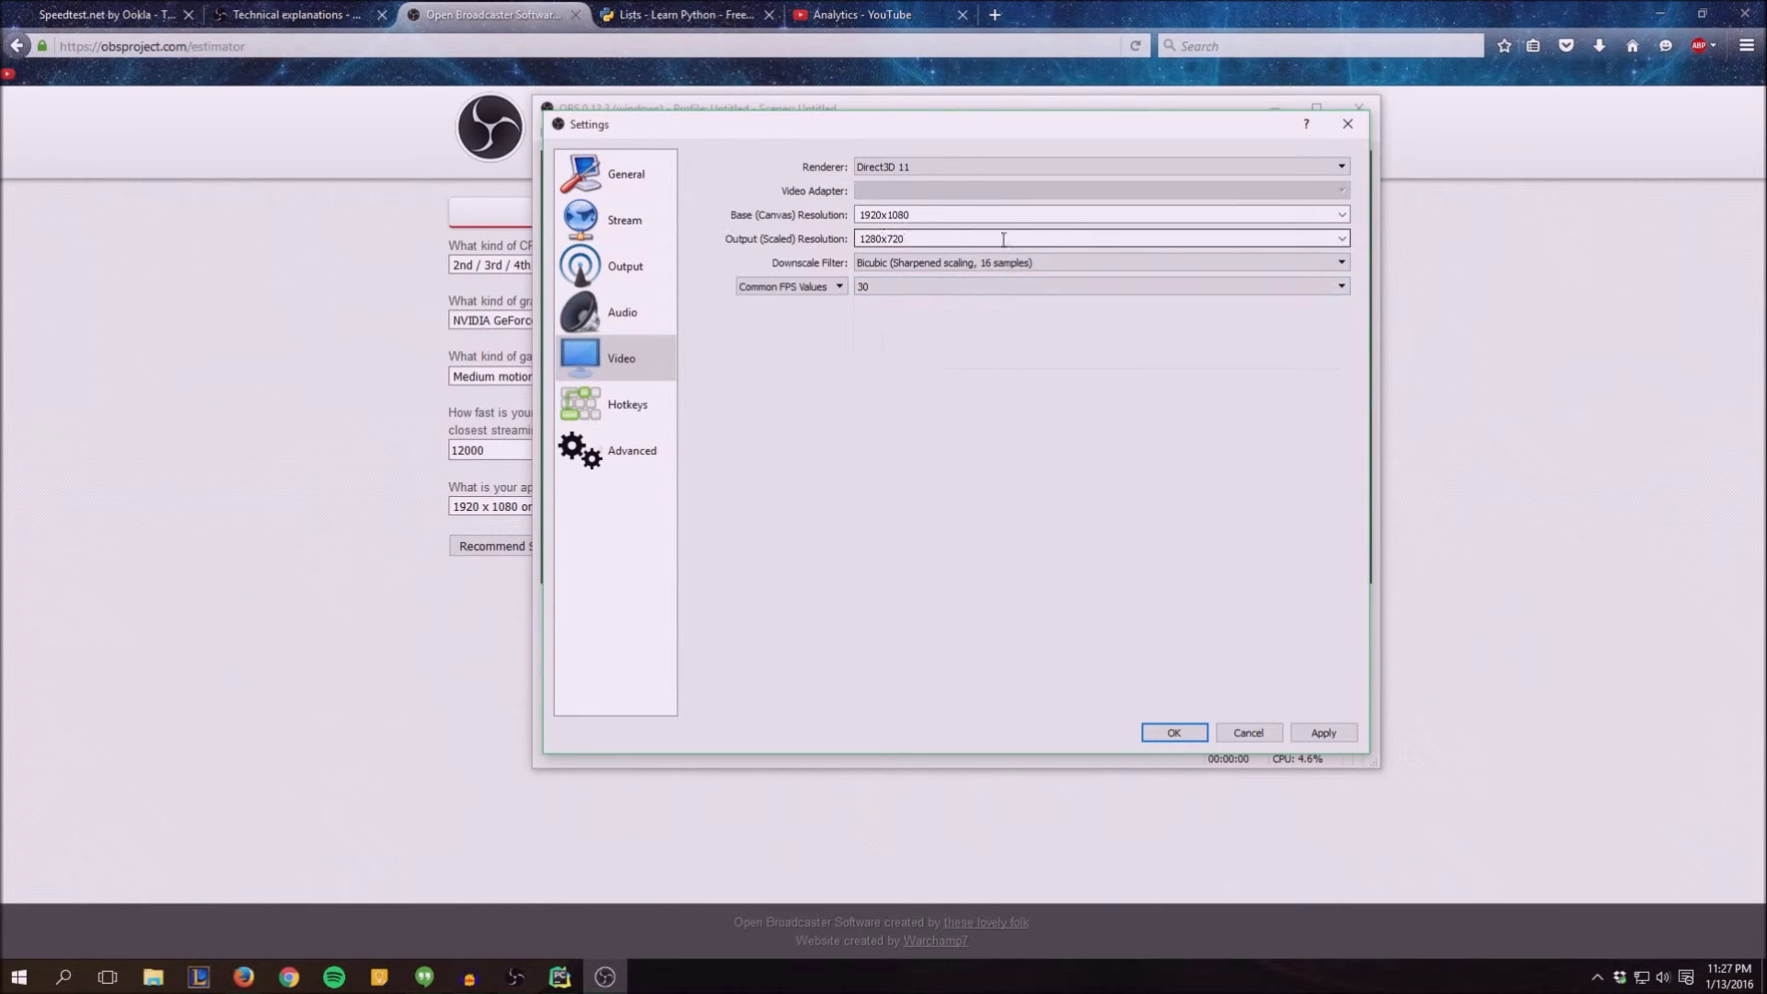
{"action": "left_click", "coordinate": [1342, 215]}
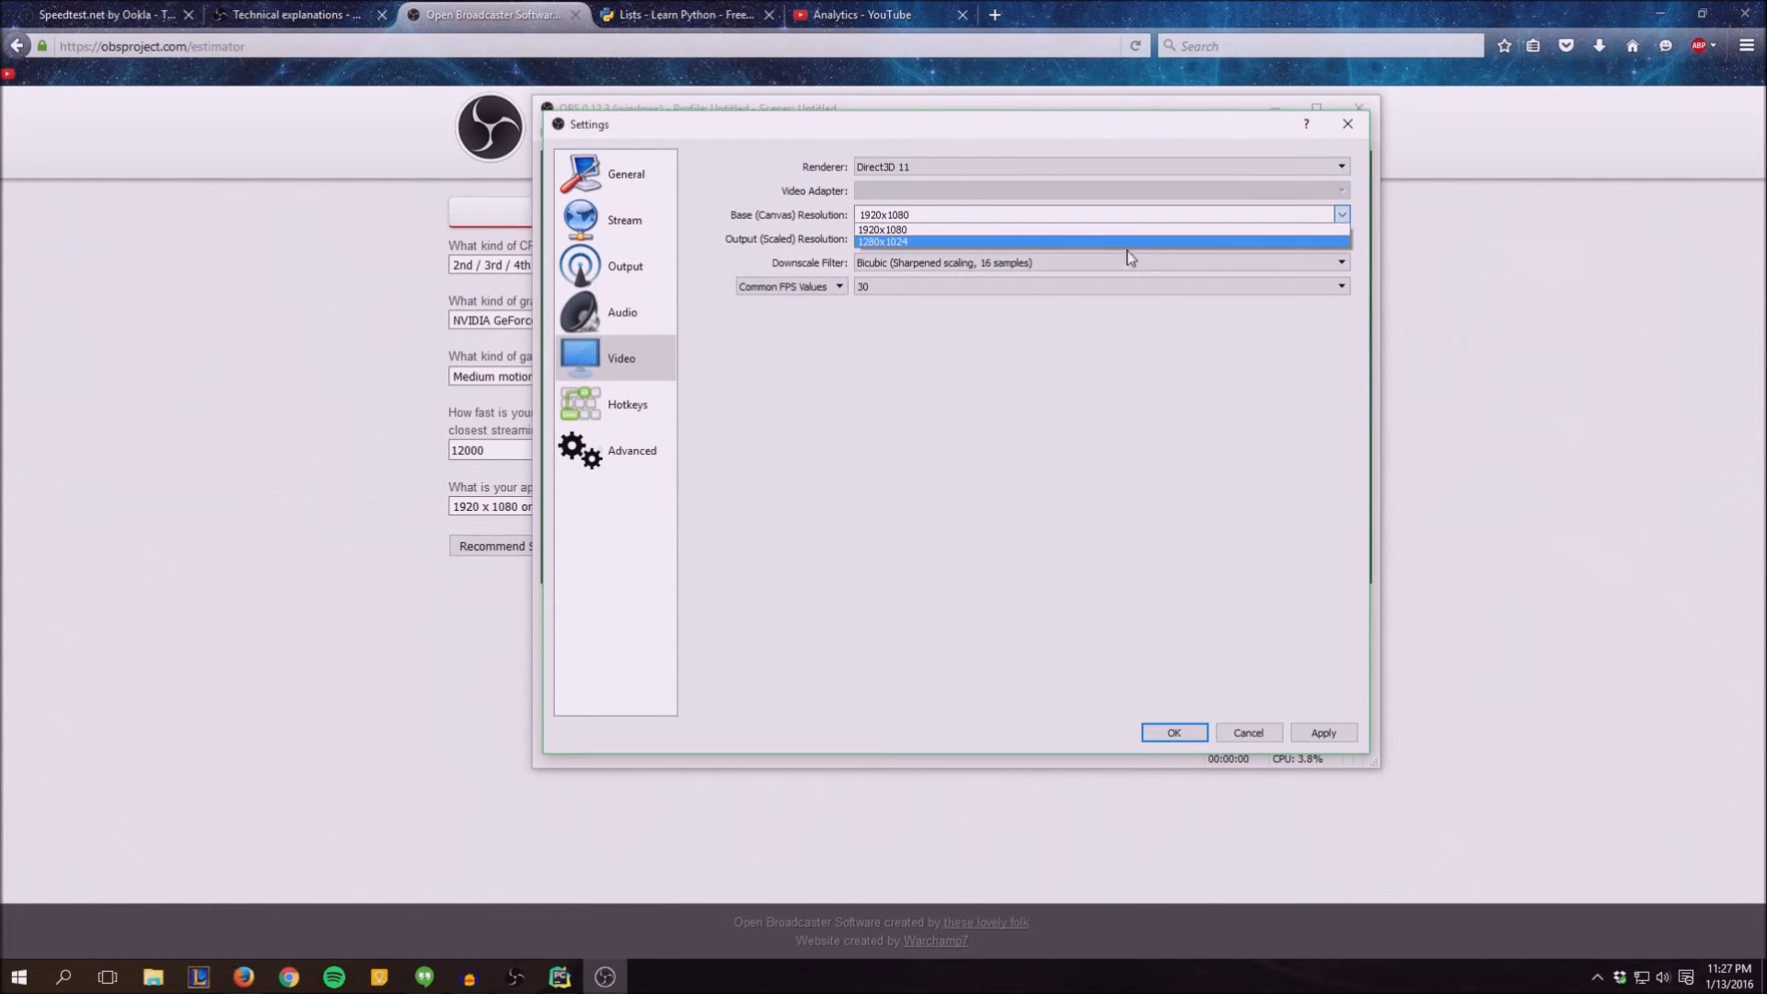
{"action": "left_click", "coordinate": [888, 214]}
{"action": "left_click", "coordinate": [931, 171]}
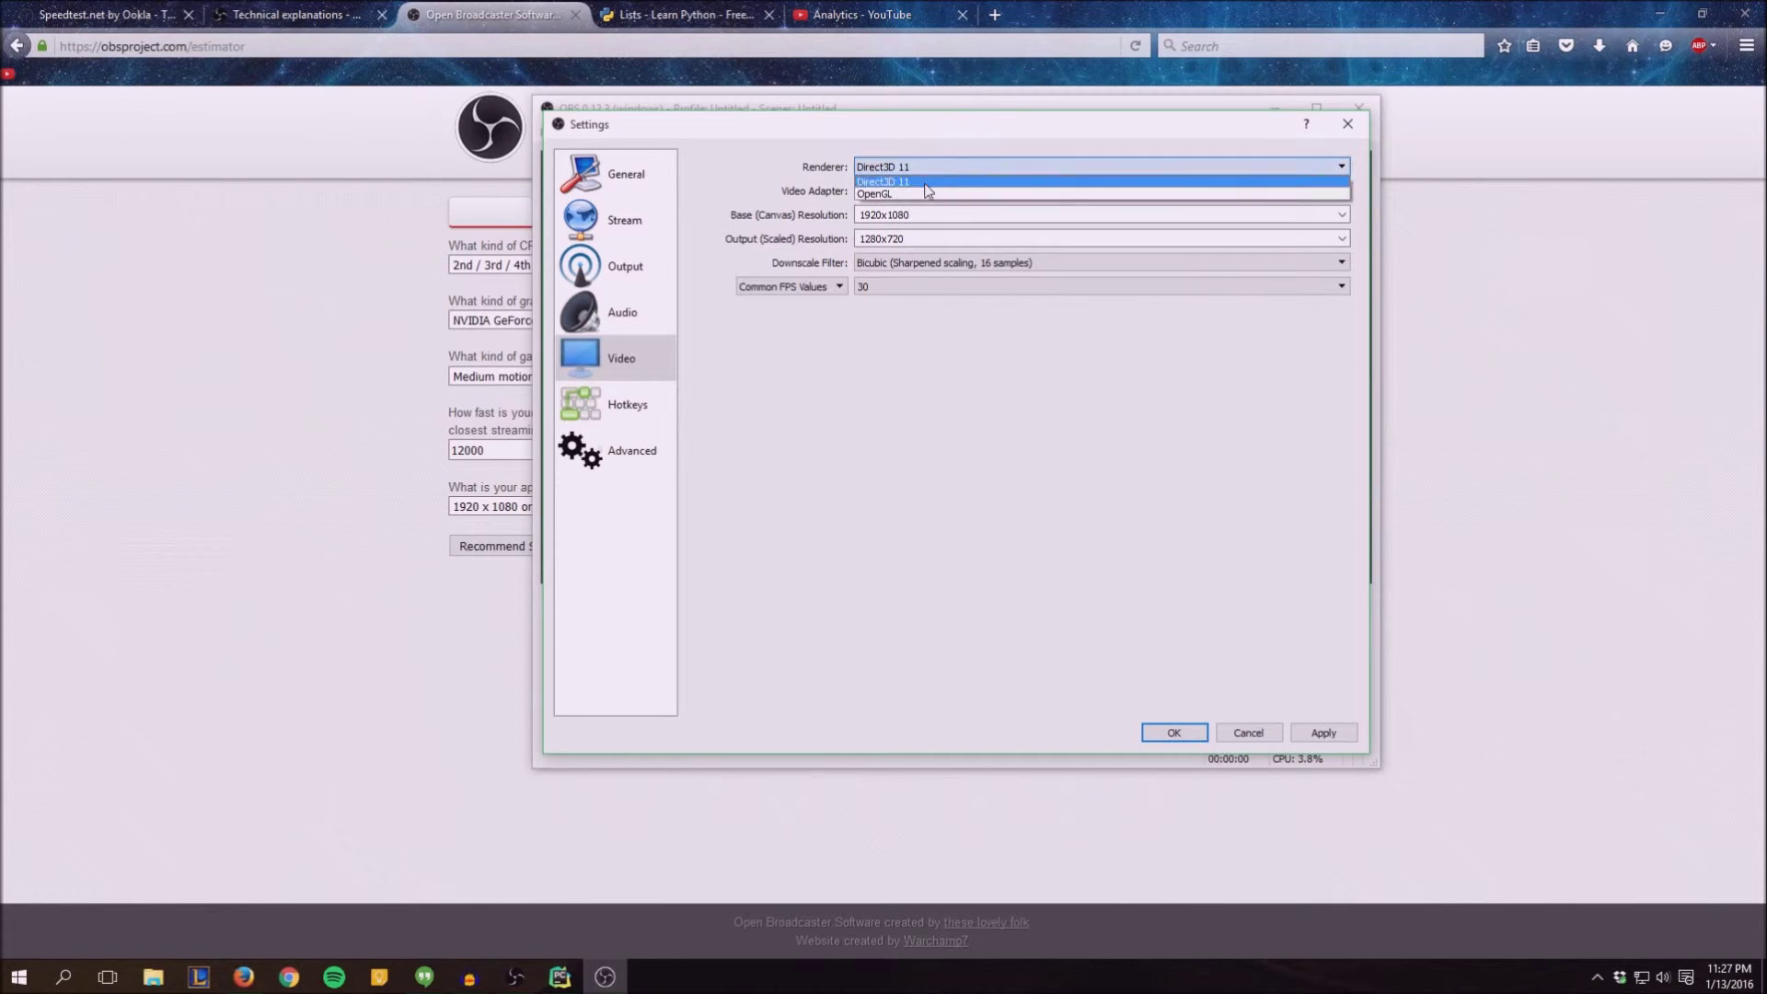
{"action": "left_click", "coordinate": [923, 189]}
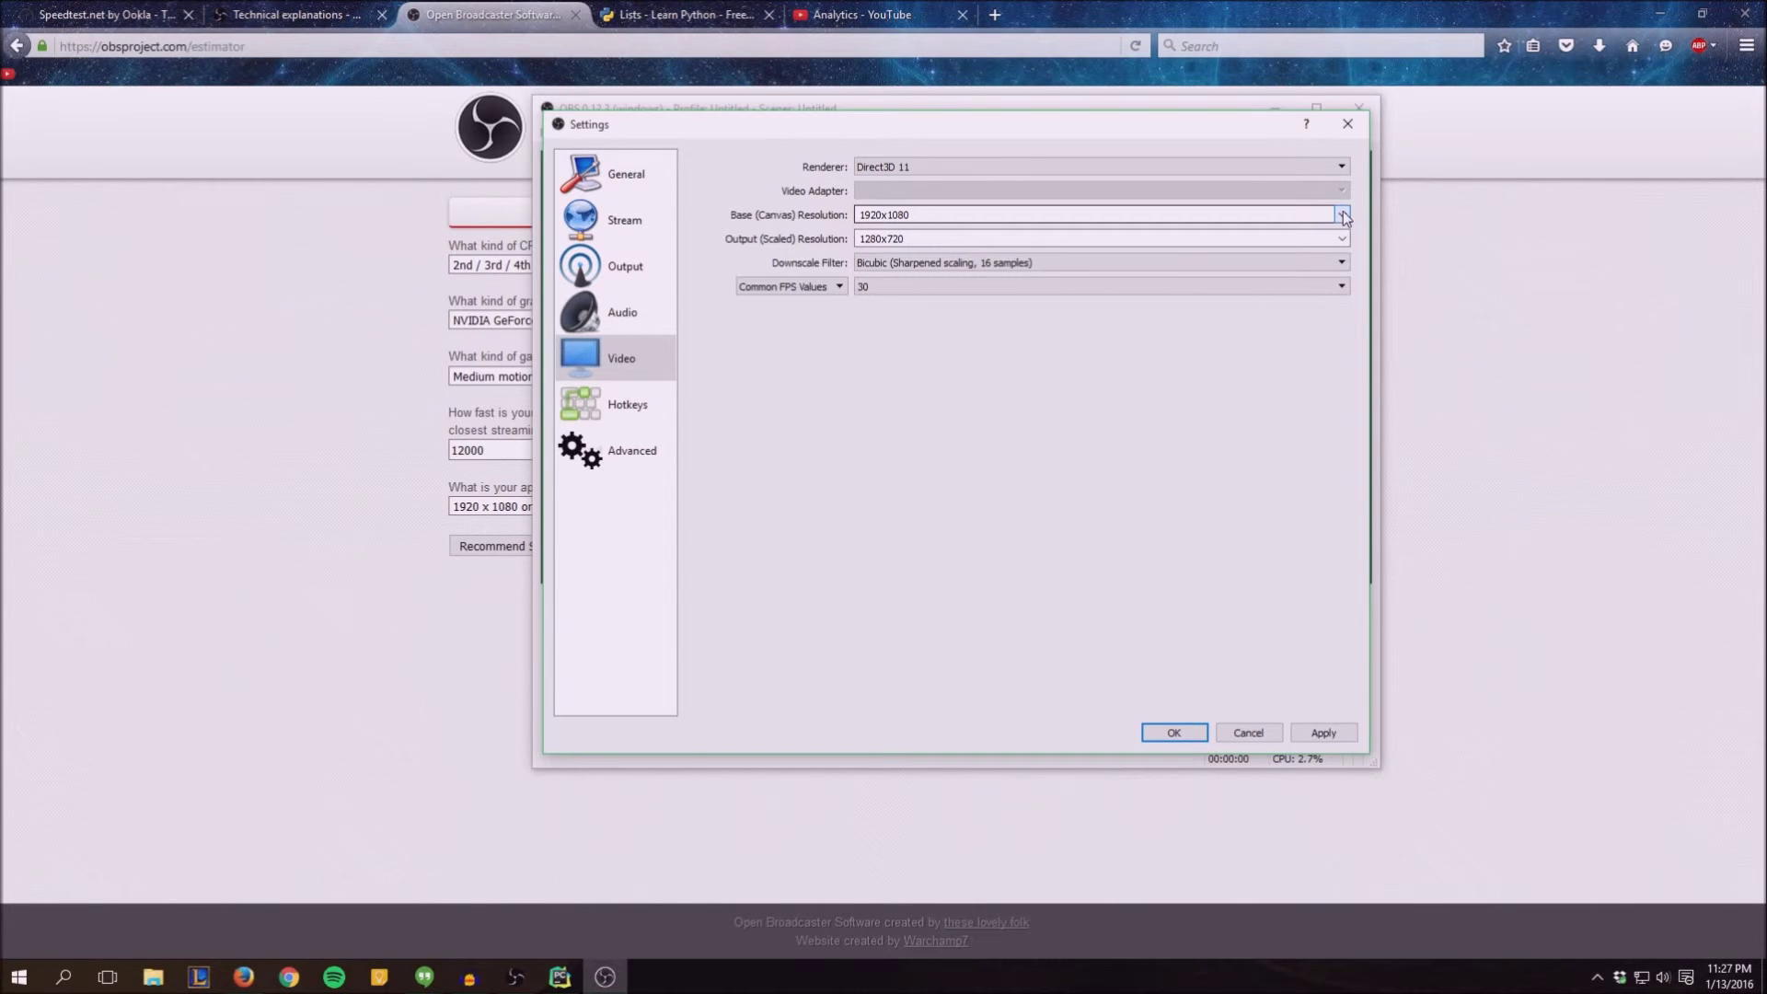
Recheck the Output and Audio pages, keep the frame rate at 30 FPS, and move on to Hotkeys.
{"action": "left_click", "coordinate": [611, 264]}
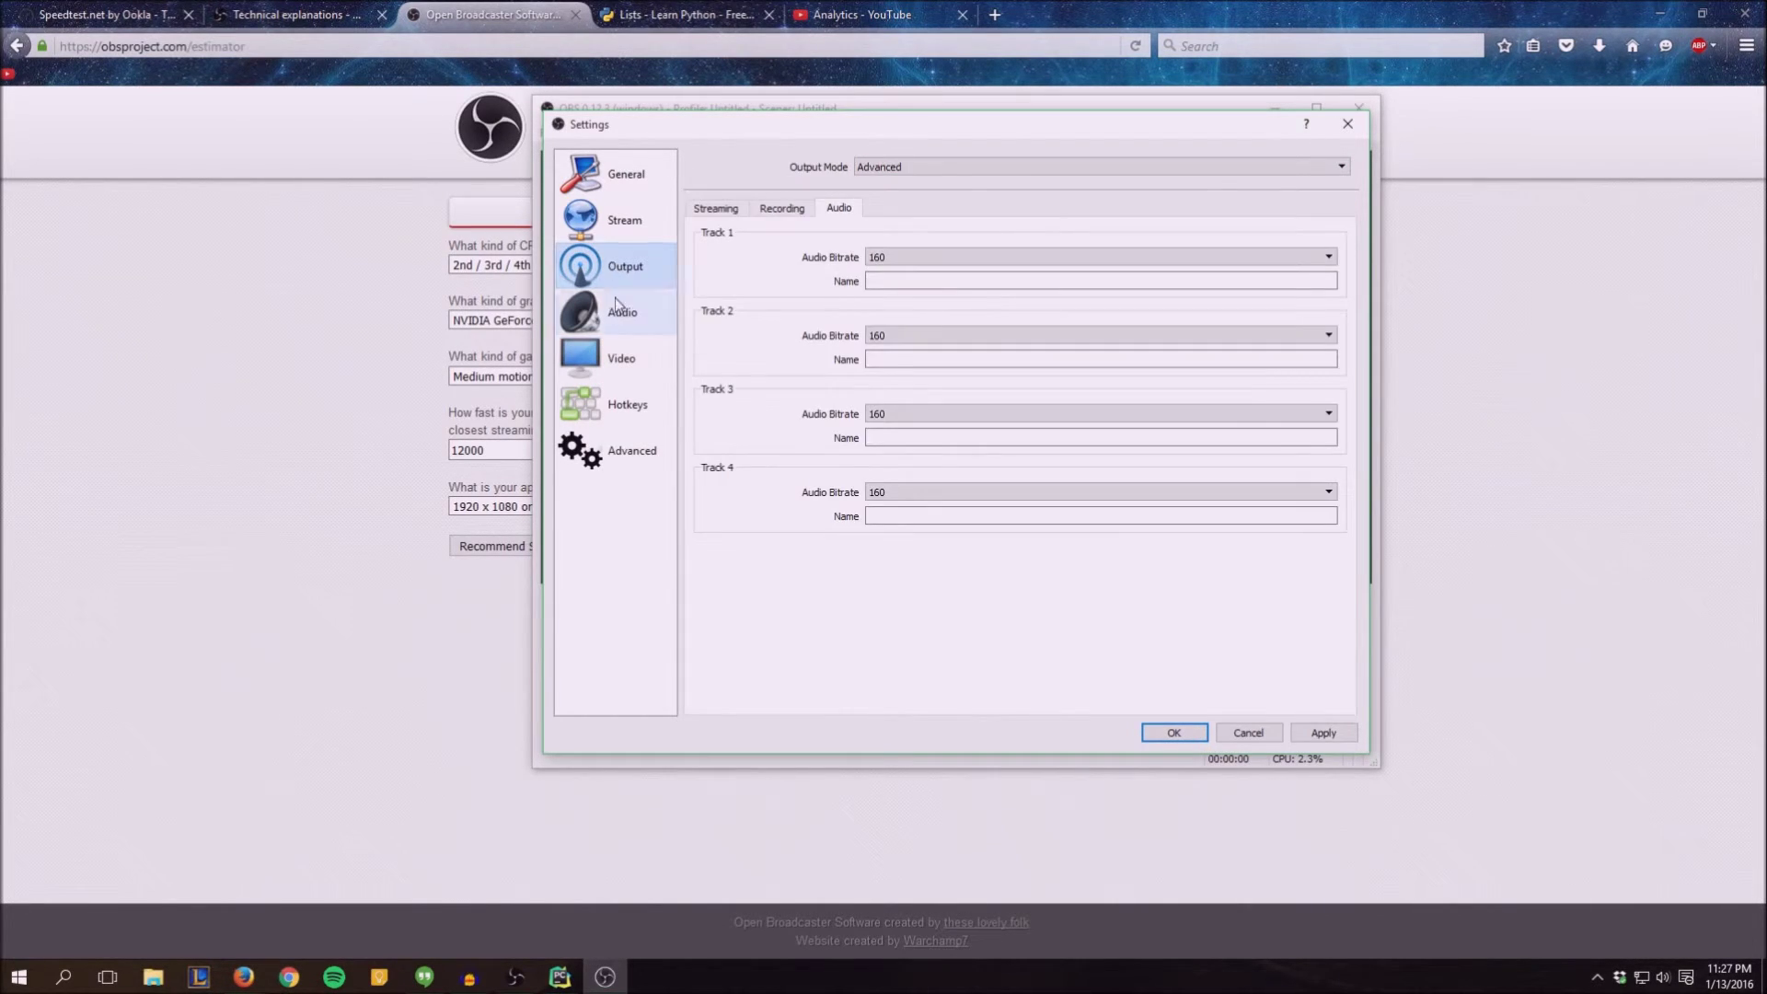
{"action": "left_click", "coordinate": [617, 313]}
{"action": "left_click", "coordinate": [619, 253]}
{"action": "left_click", "coordinate": [732, 209]}
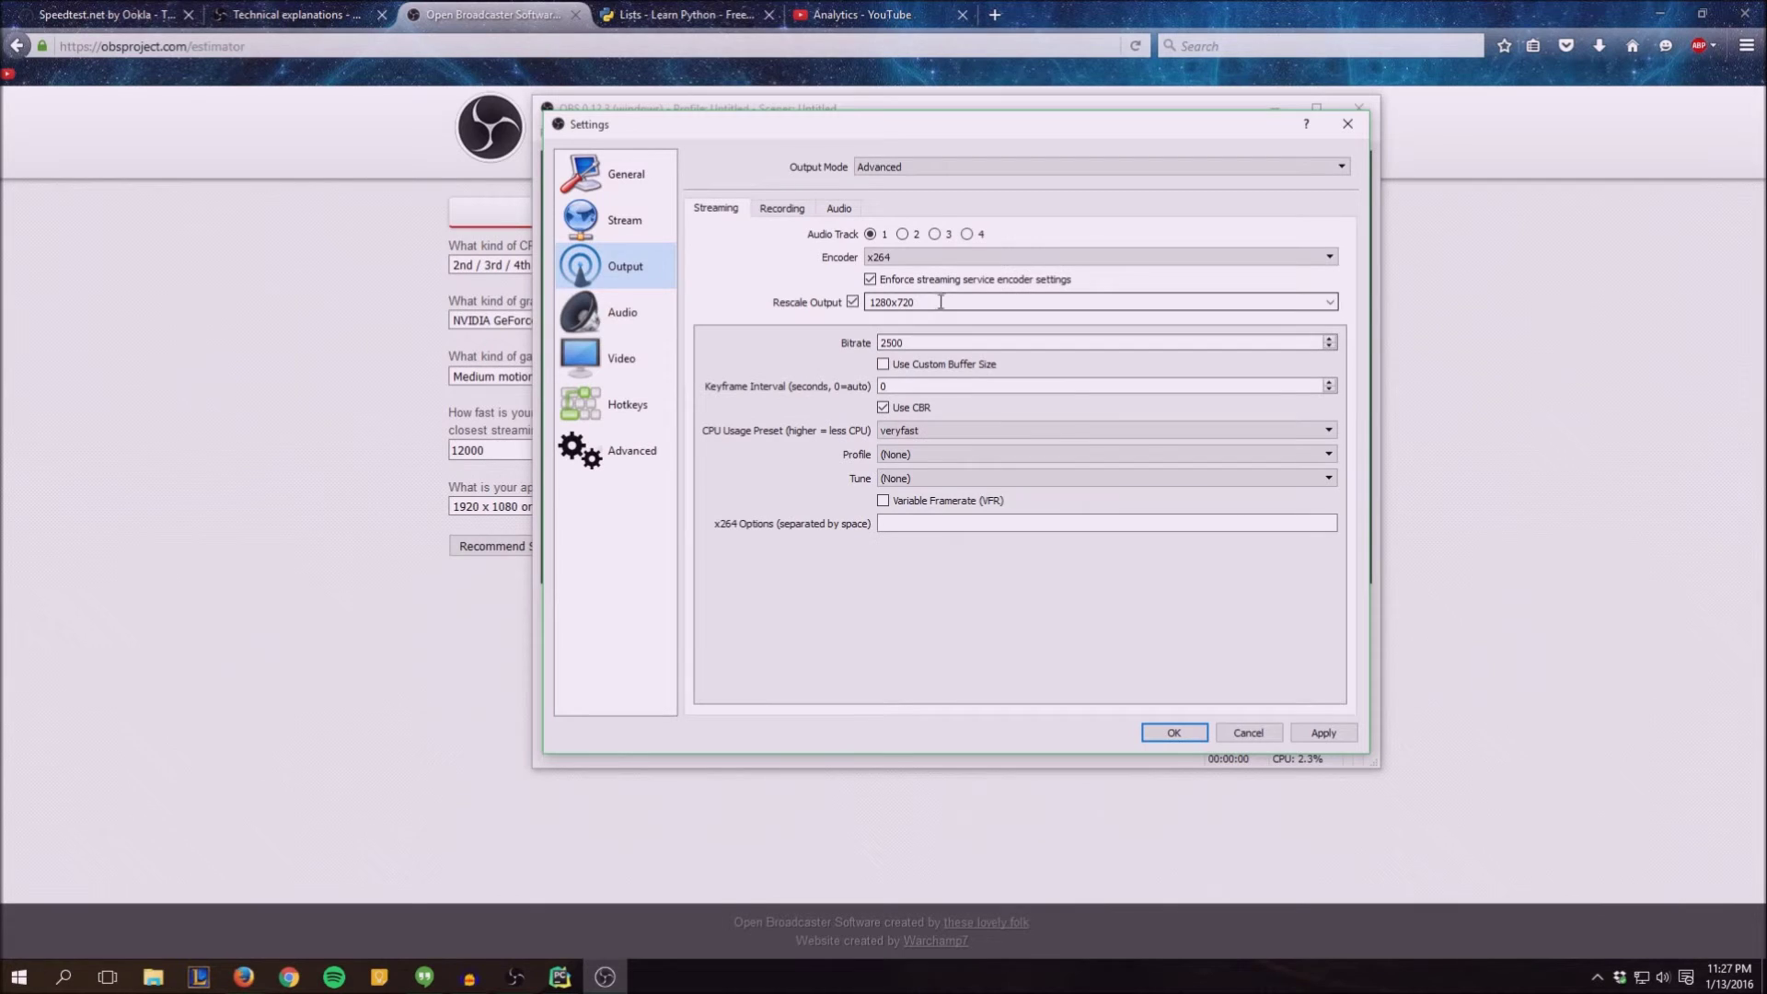
{"action": "left_click", "coordinate": [603, 358]}
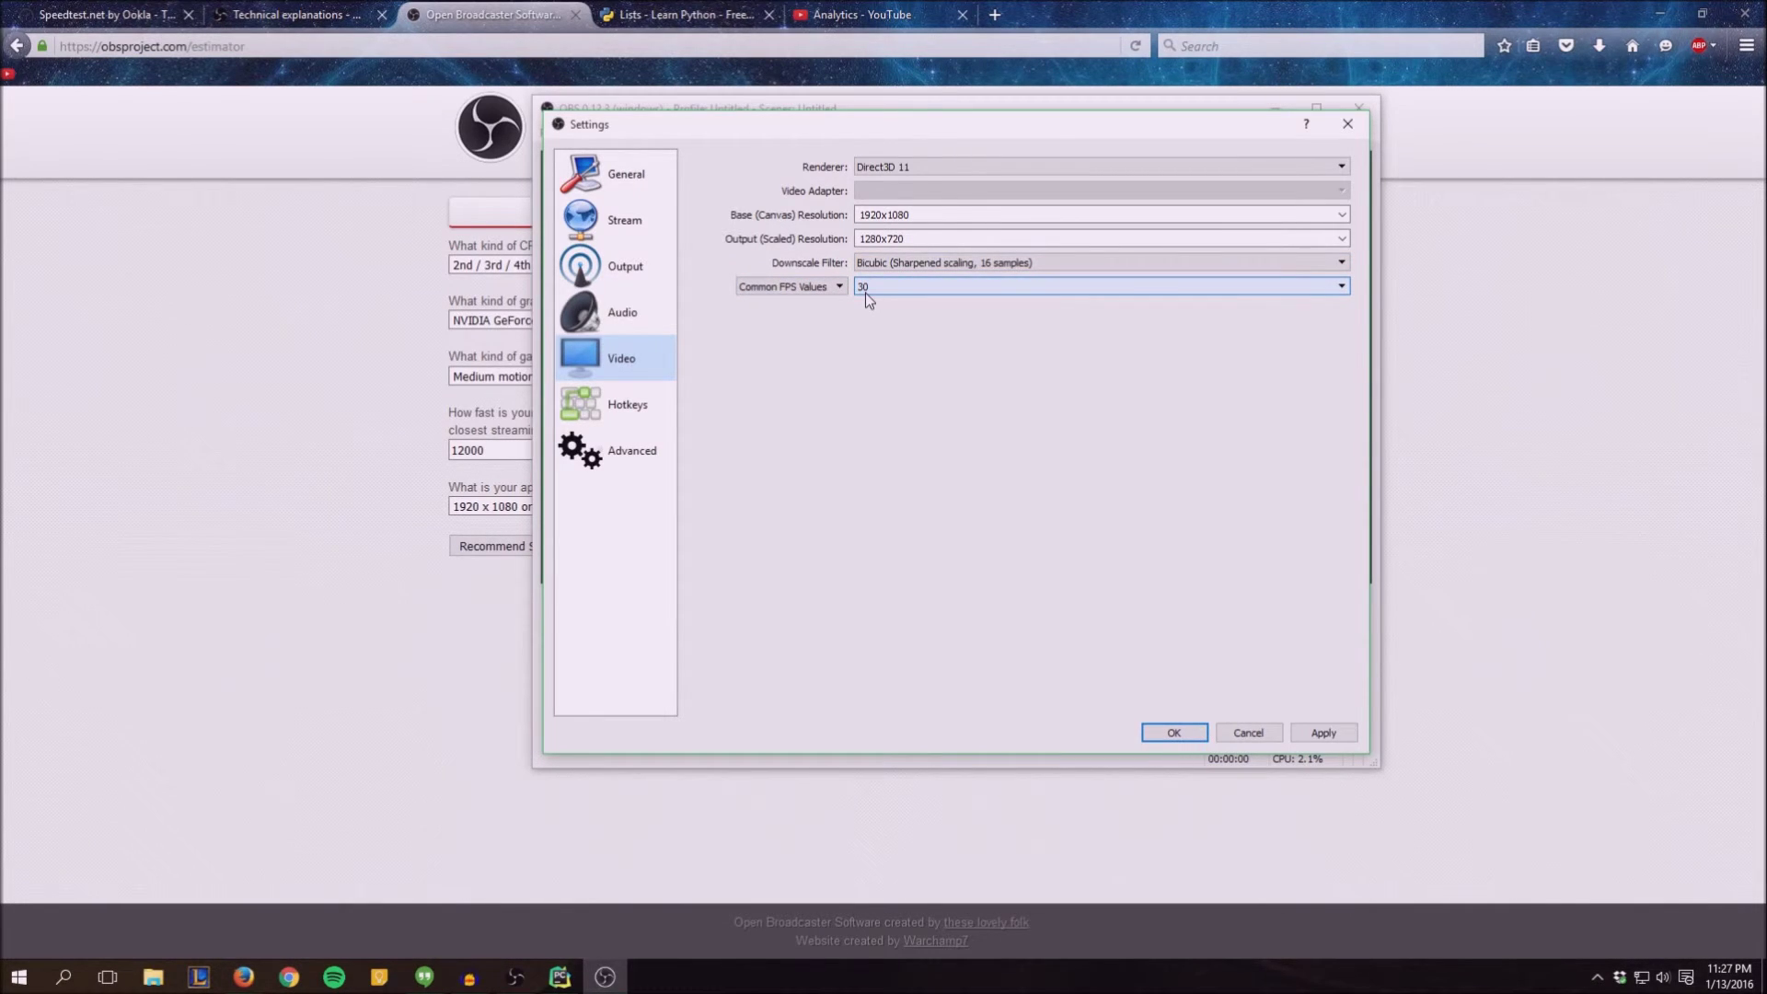
{"action": "left_click", "coordinate": [1344, 288]}
{"action": "left_click", "coordinate": [1343, 289]}
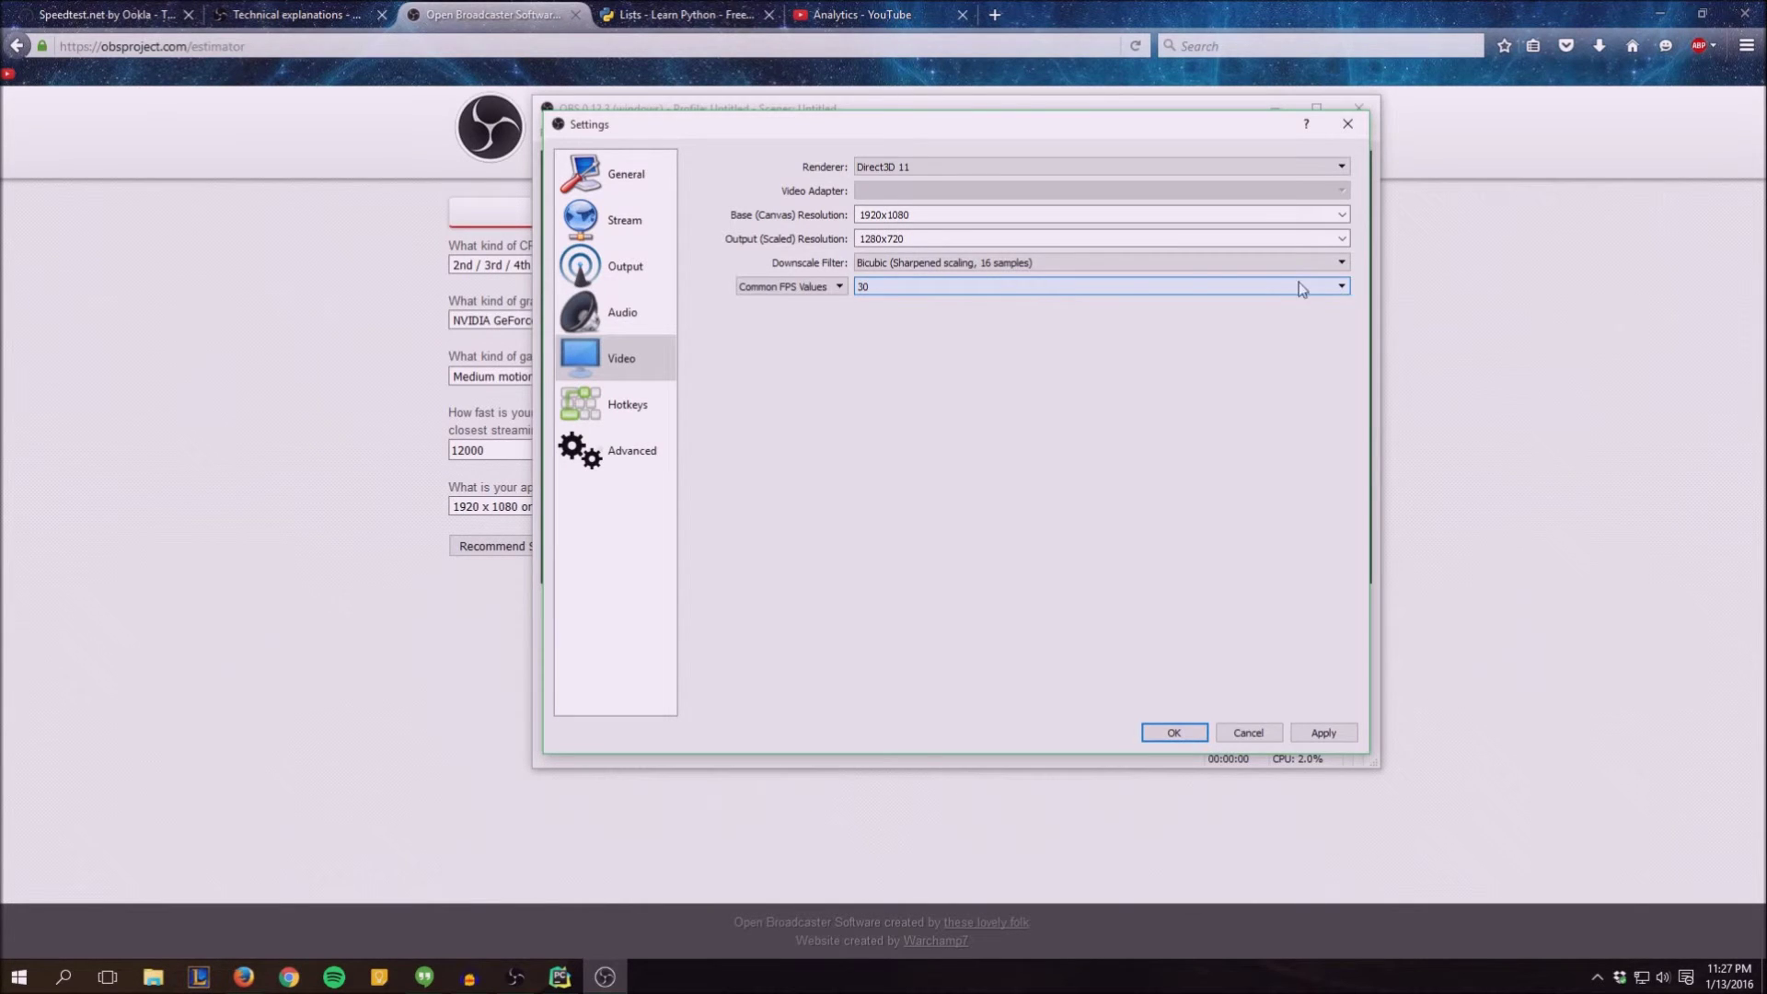
{"action": "left_click", "coordinate": [639, 414]}
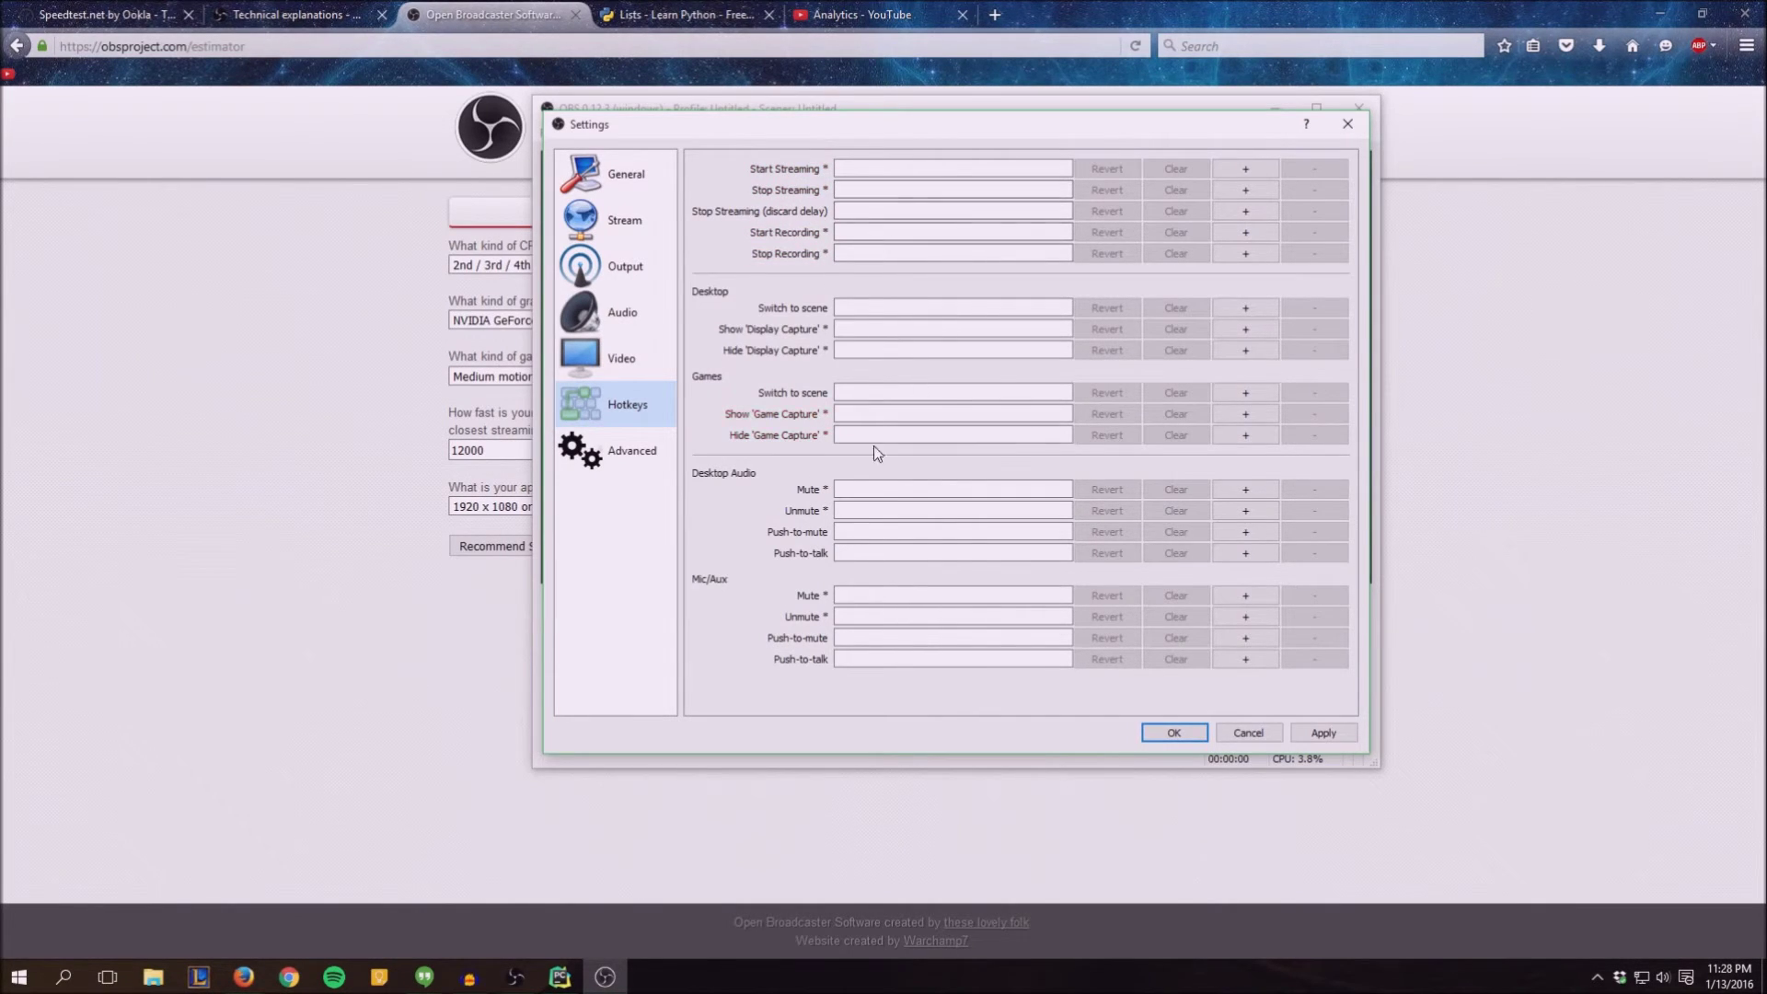
Look over the Advanced settings page, then cancel out of Settings.
{"action": "left_click", "coordinate": [632, 460]}
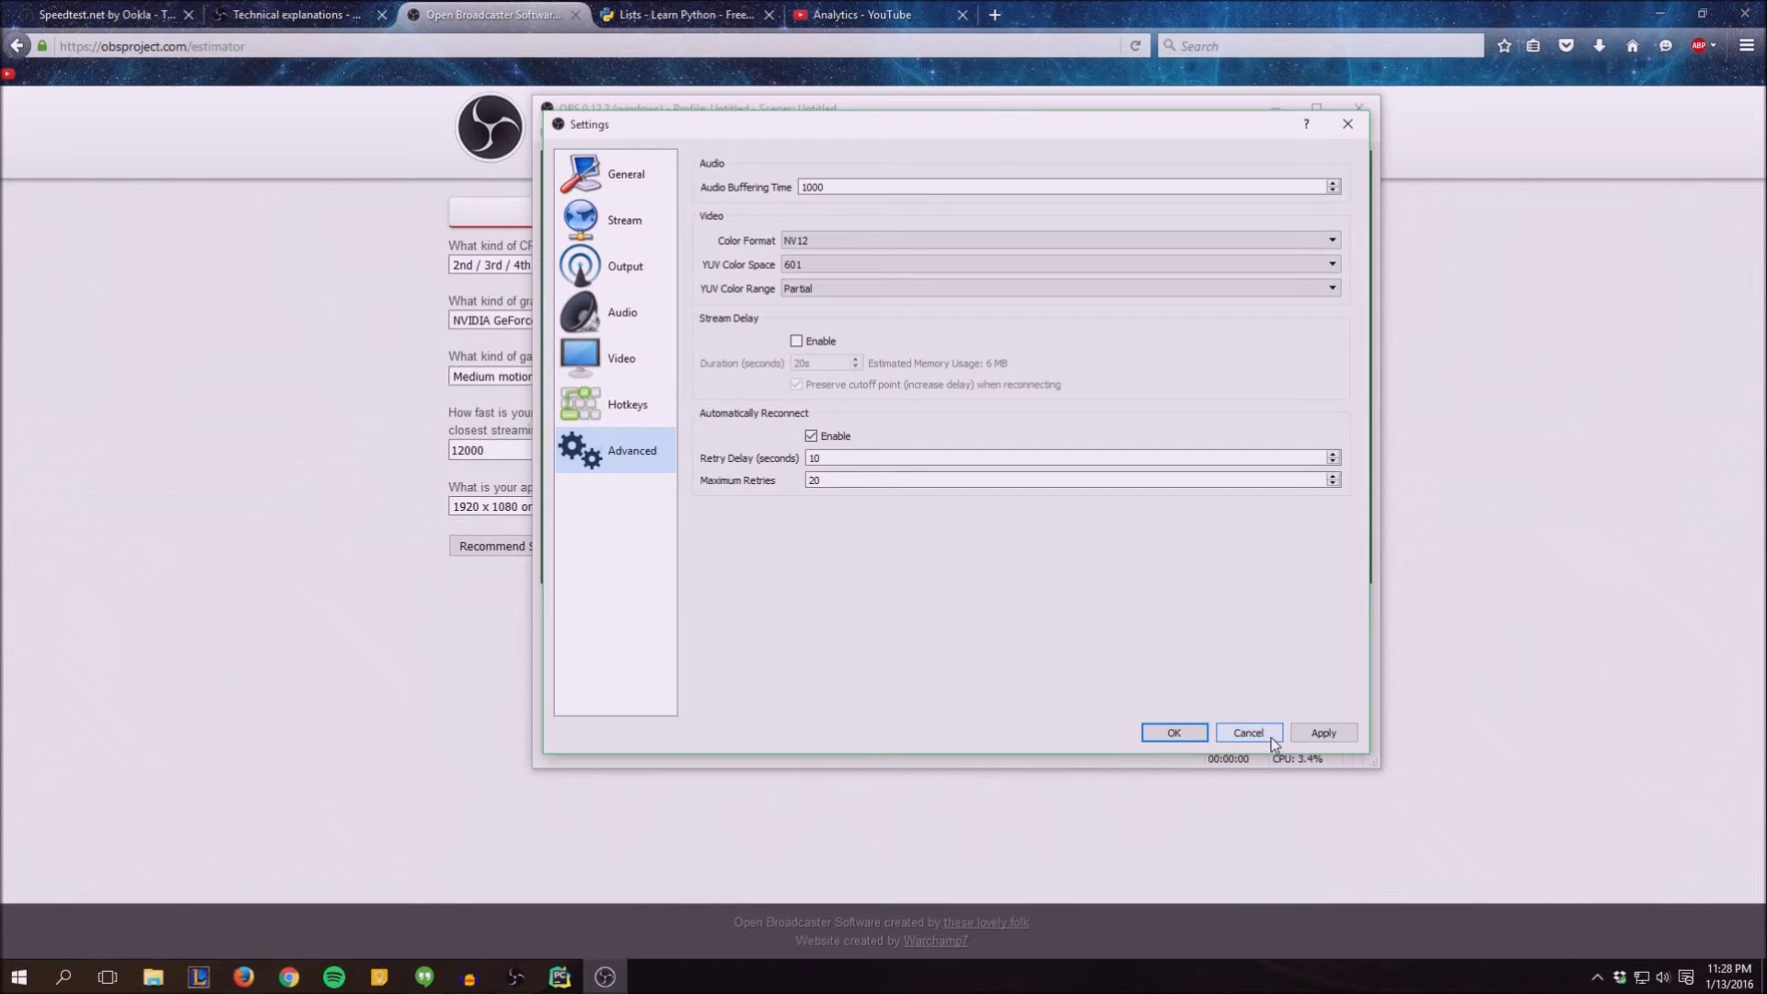
{"action": "left_click", "coordinate": [1248, 732]}
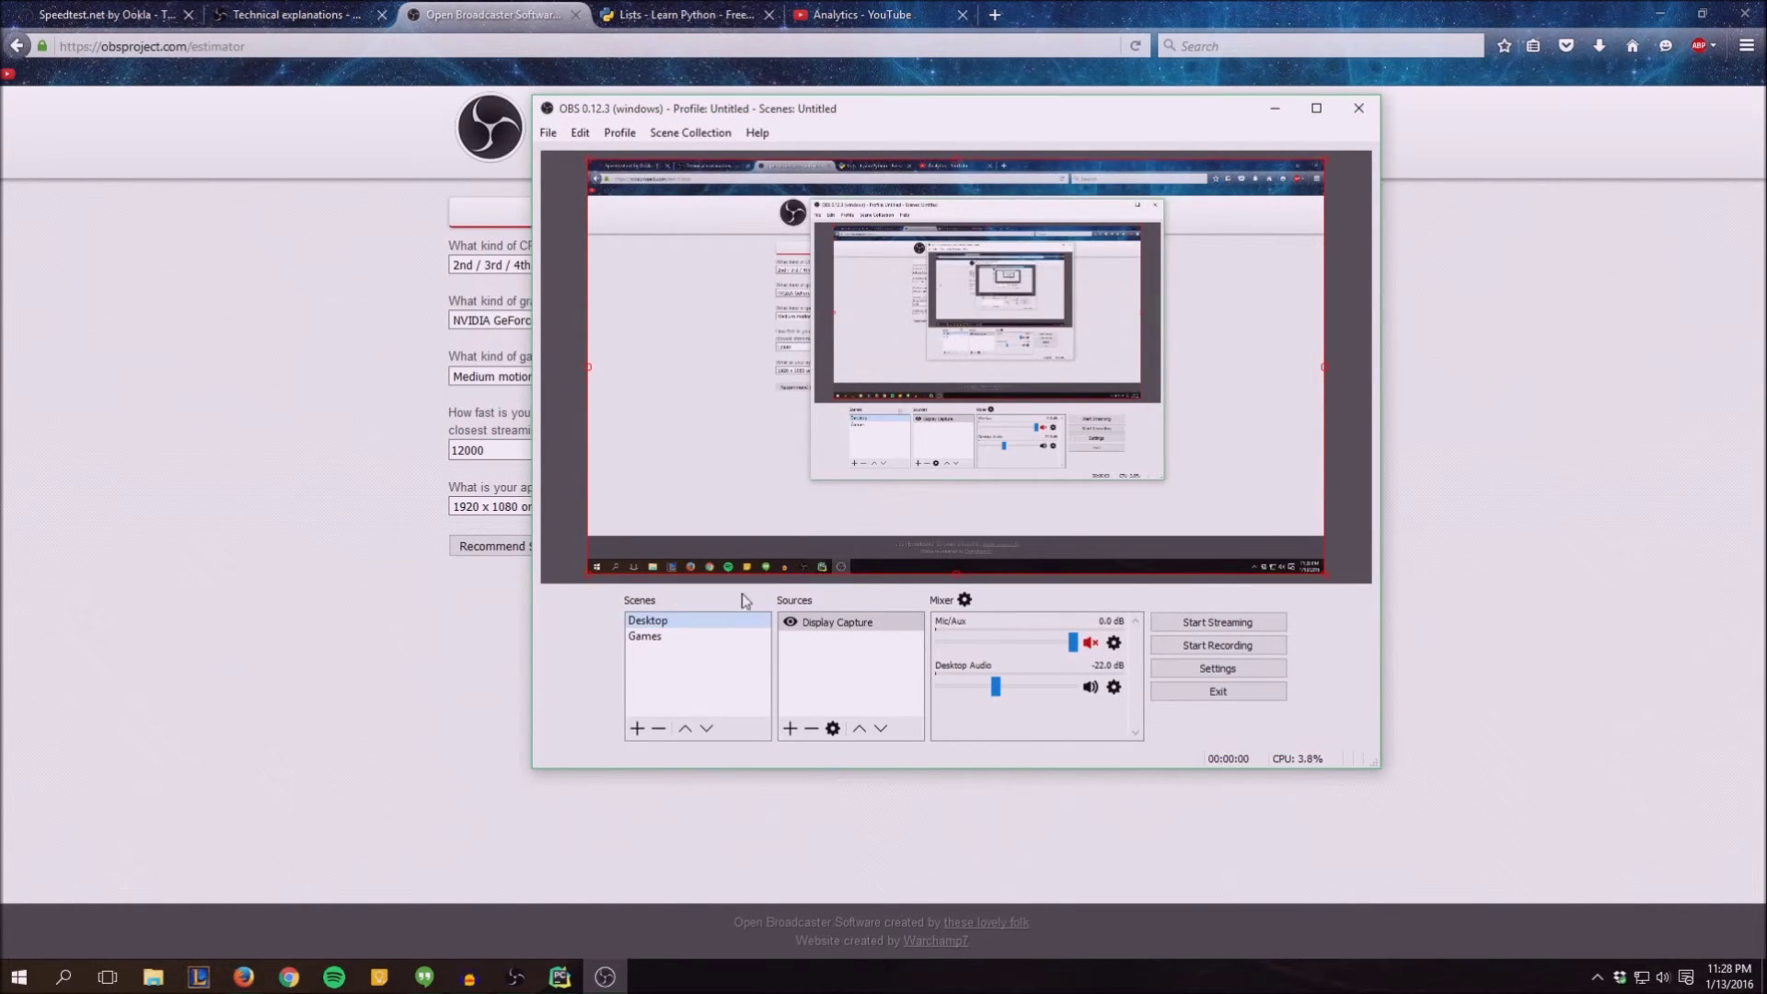
Launch Hearthstone from the Battle.net launcher, then return to the Games scene to capture it.
{"action": "left_click", "coordinate": [702, 643]}
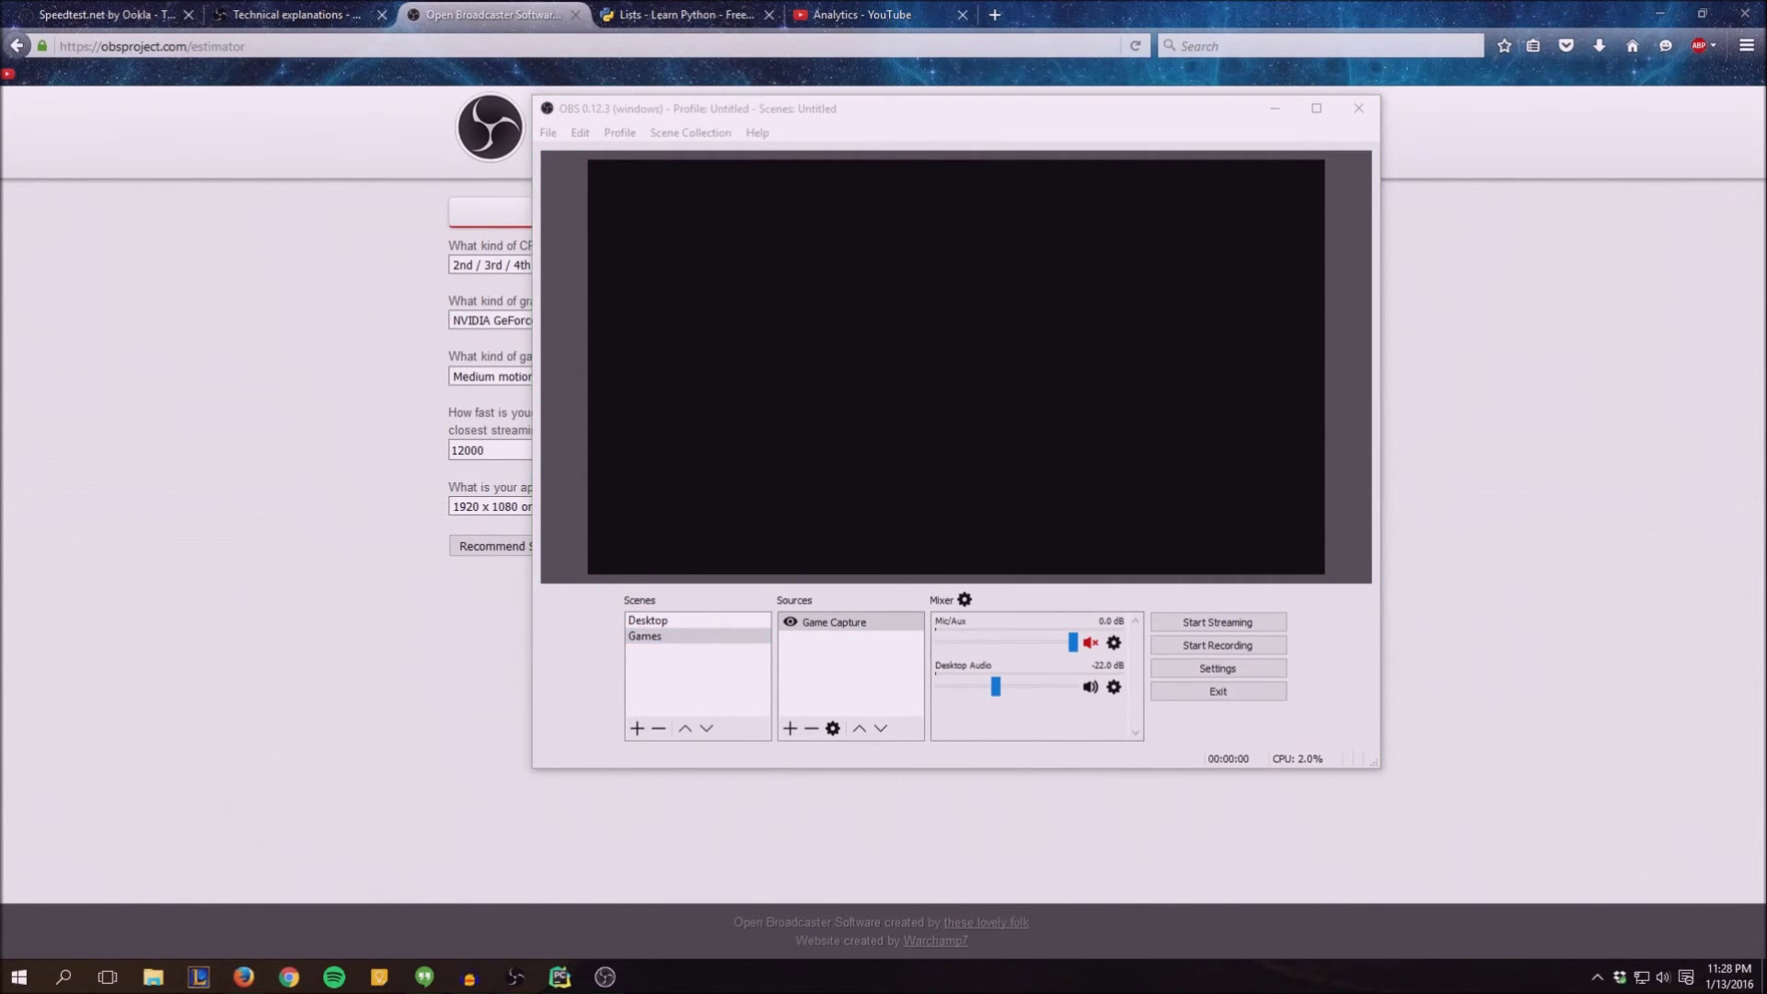
{"action": "left_click", "coordinate": [681, 620]}
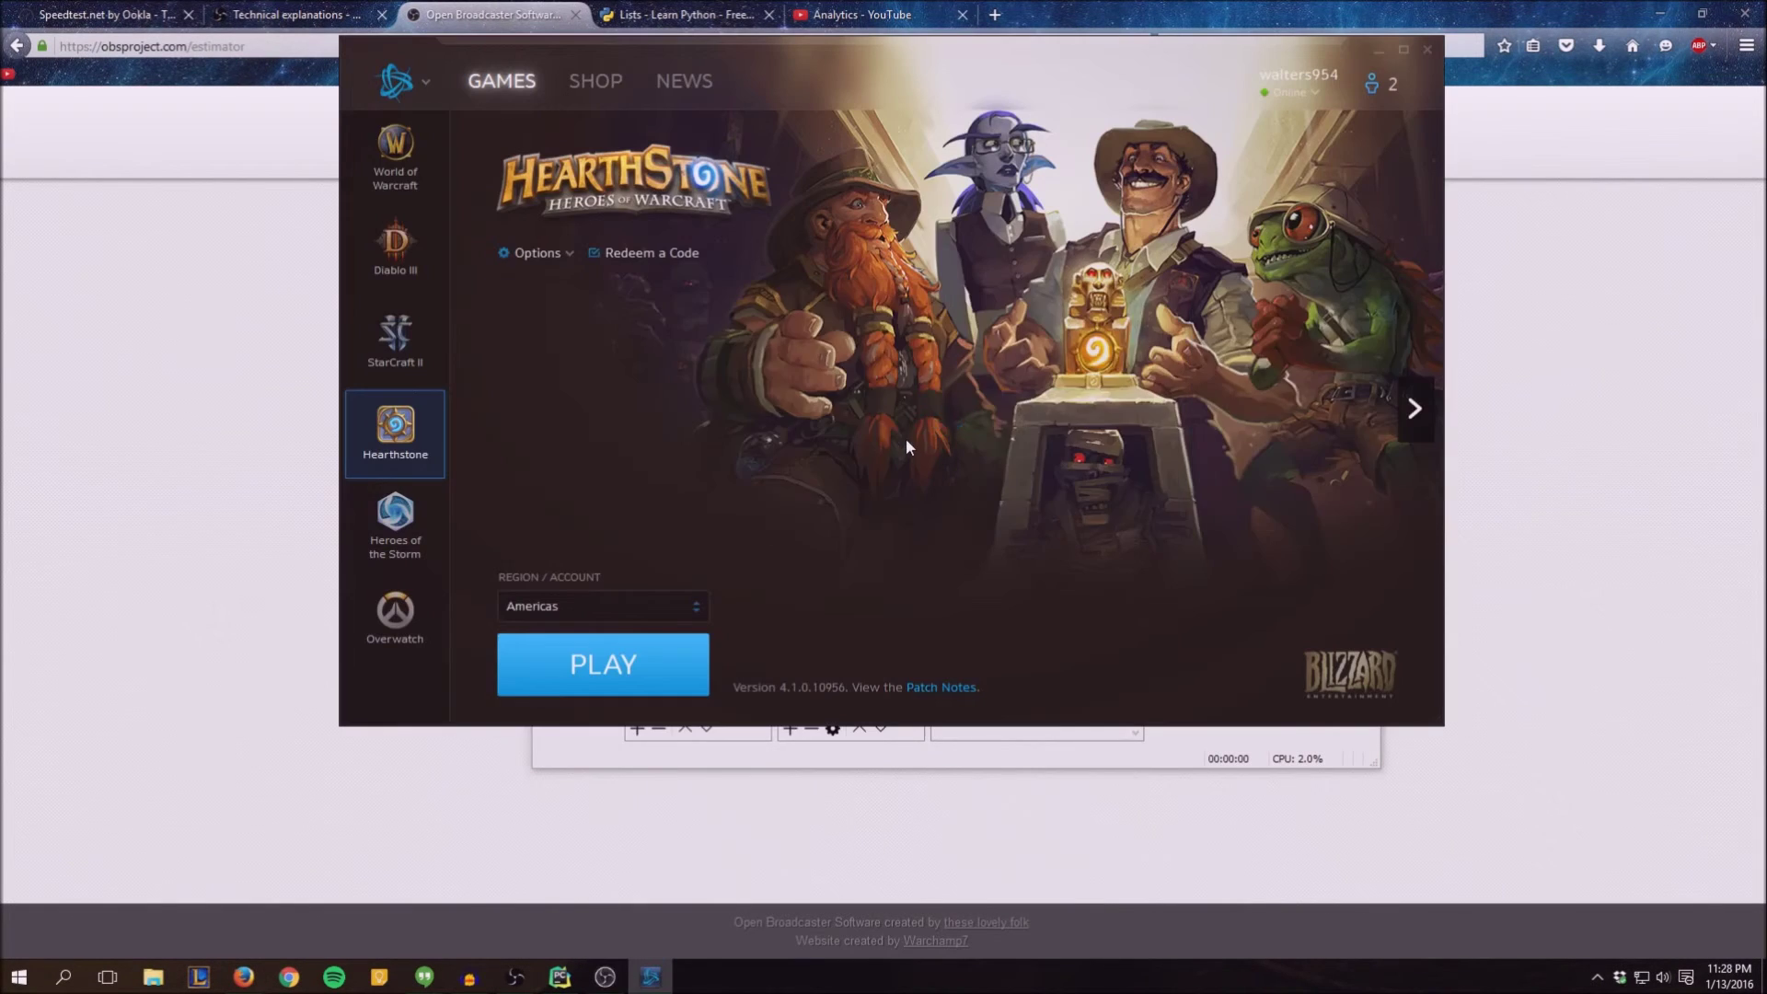
{"action": "left_click", "coordinate": [694, 685]}
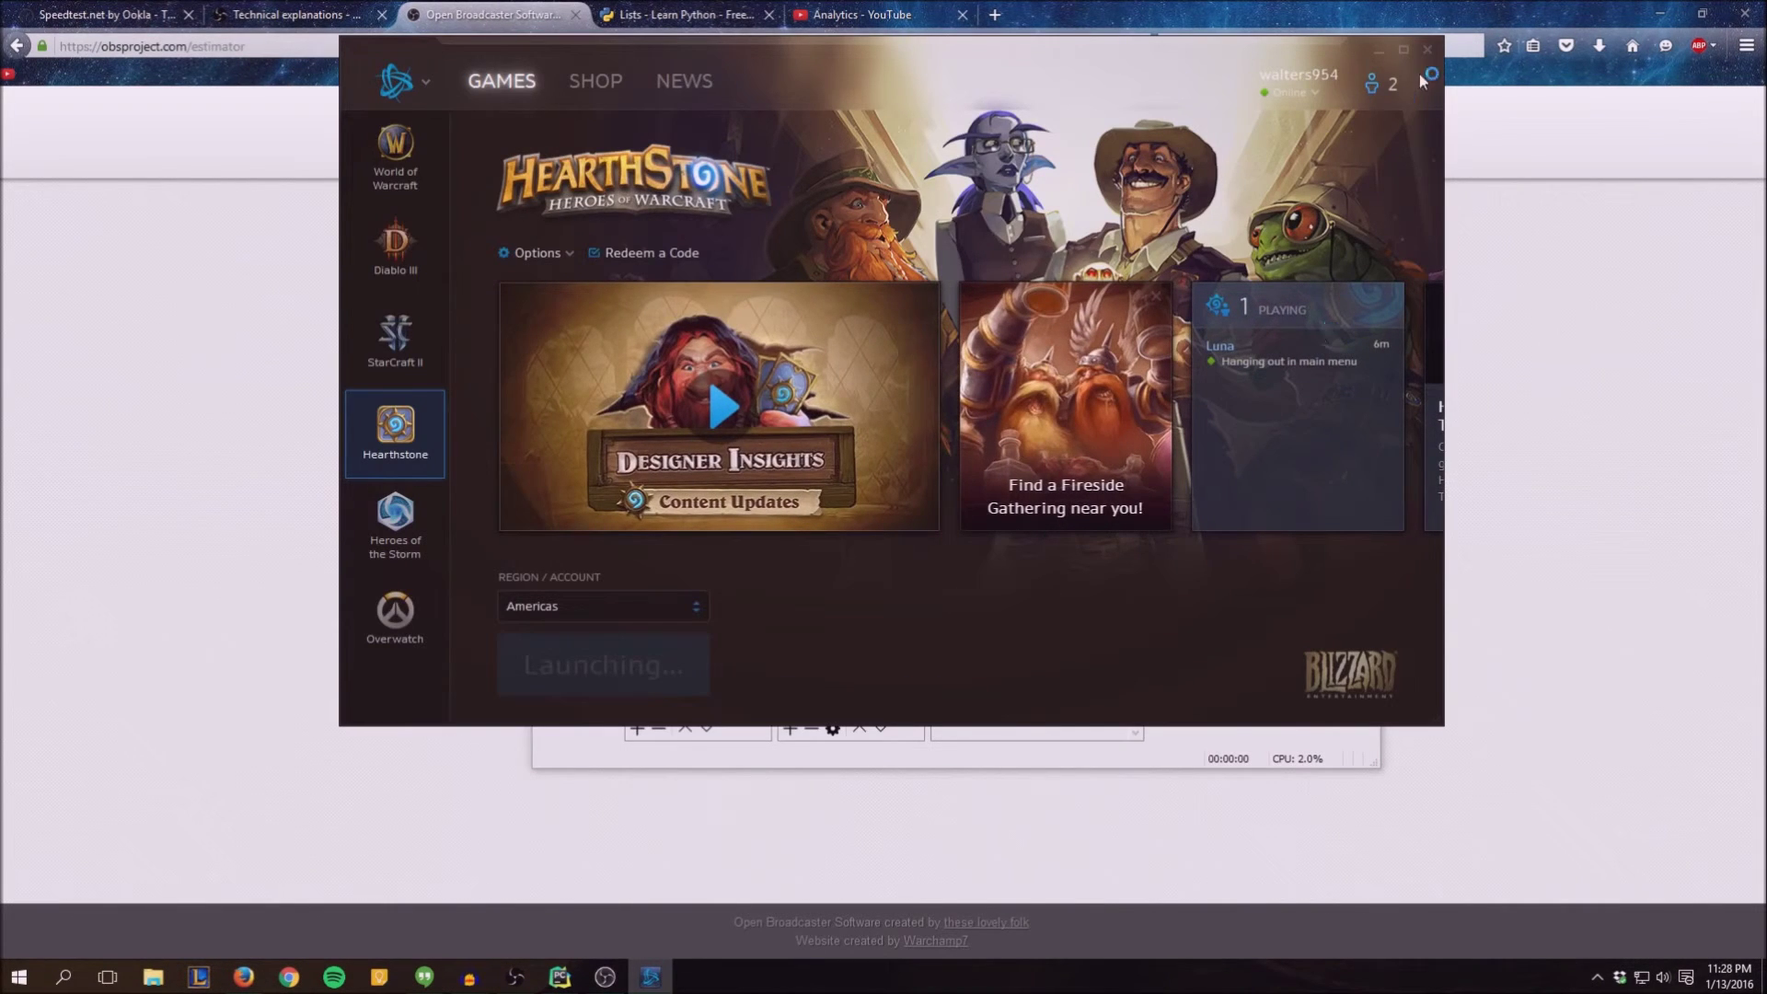
{"action": "left_click", "coordinate": [1378, 52]}
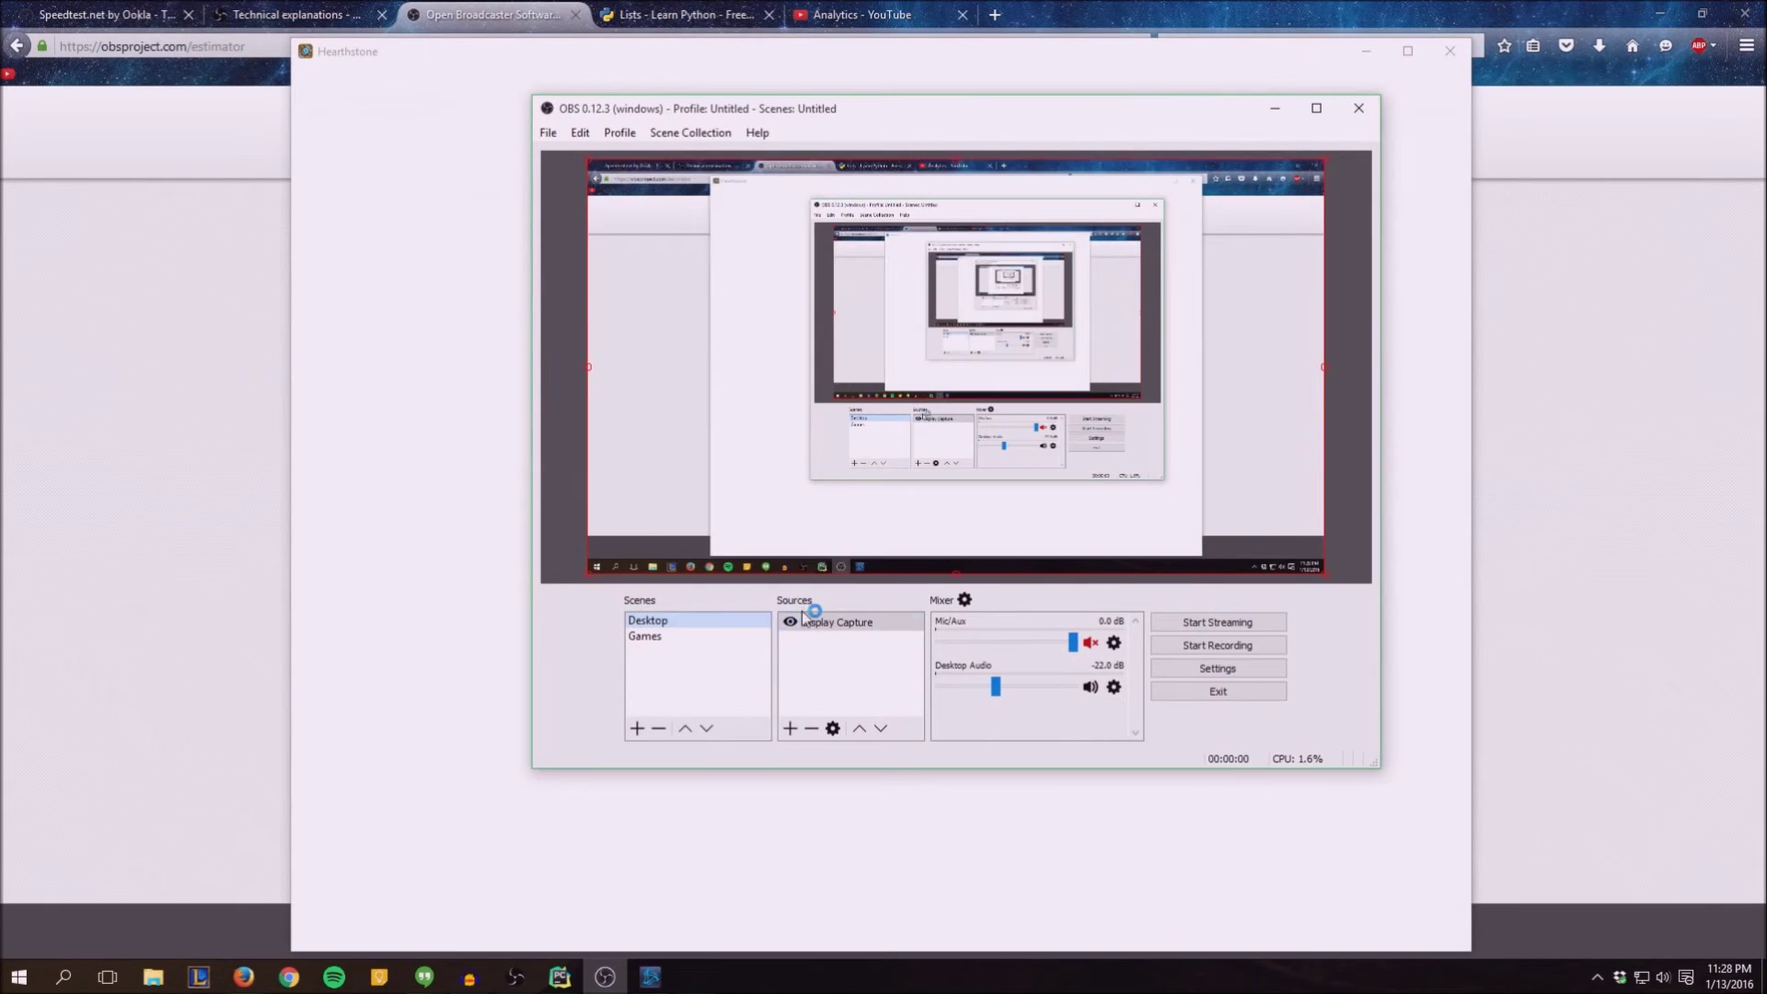
{"action": "left_click", "coordinate": [669, 636]}
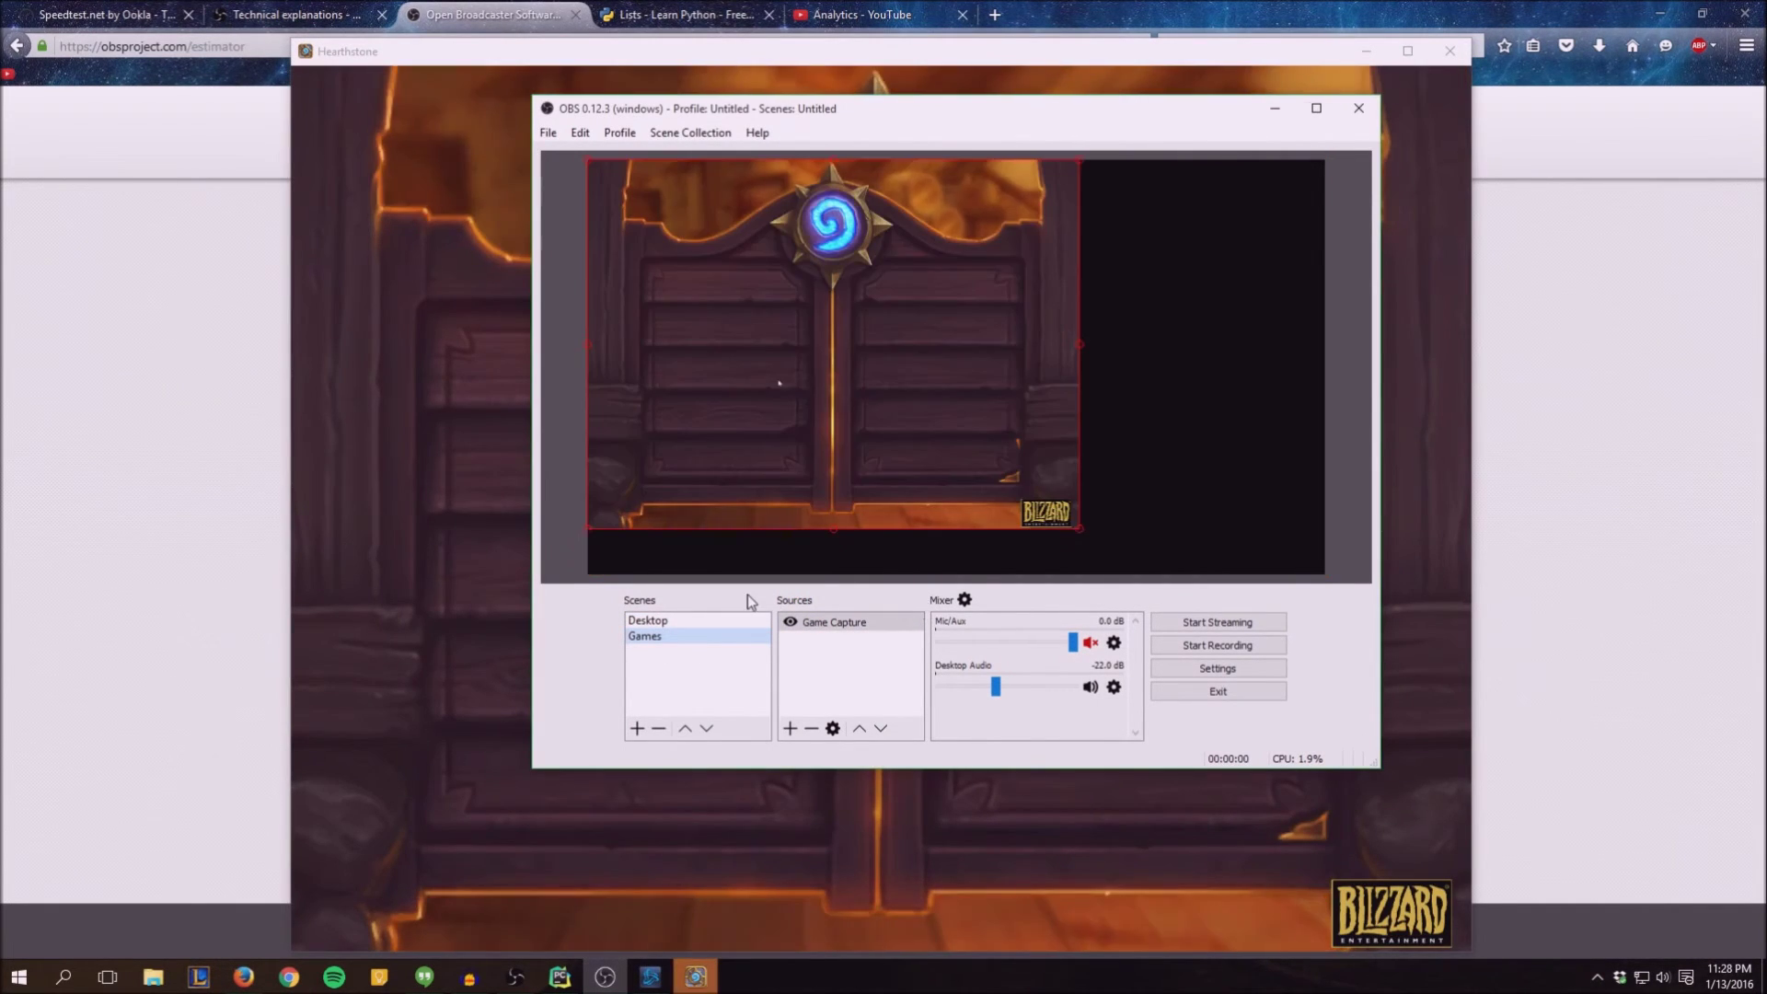
Reposition the Hearthstone game capture in the preview, minimize Hearthstone and nudge the OBS window up-left.
{"action": "left_click_drag", "start_coordinate": [913, 393], "coordinate": [1036, 426]}
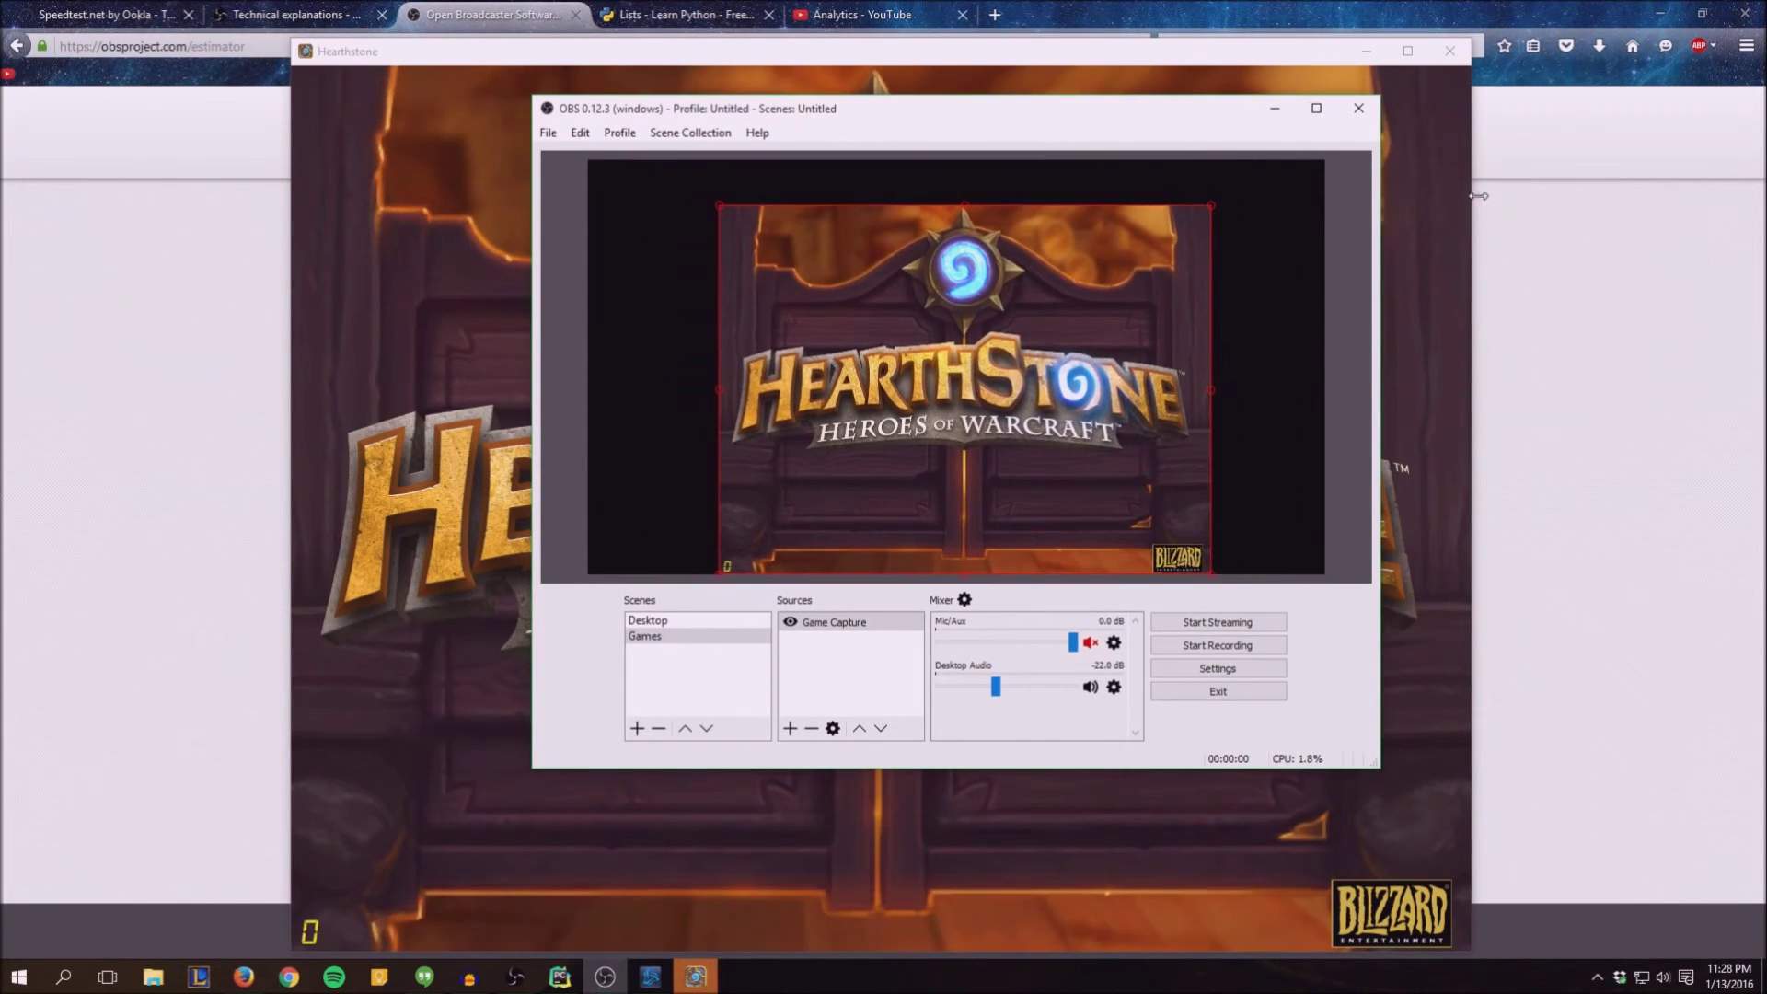
{"action": "left_click", "coordinate": [1368, 52]}
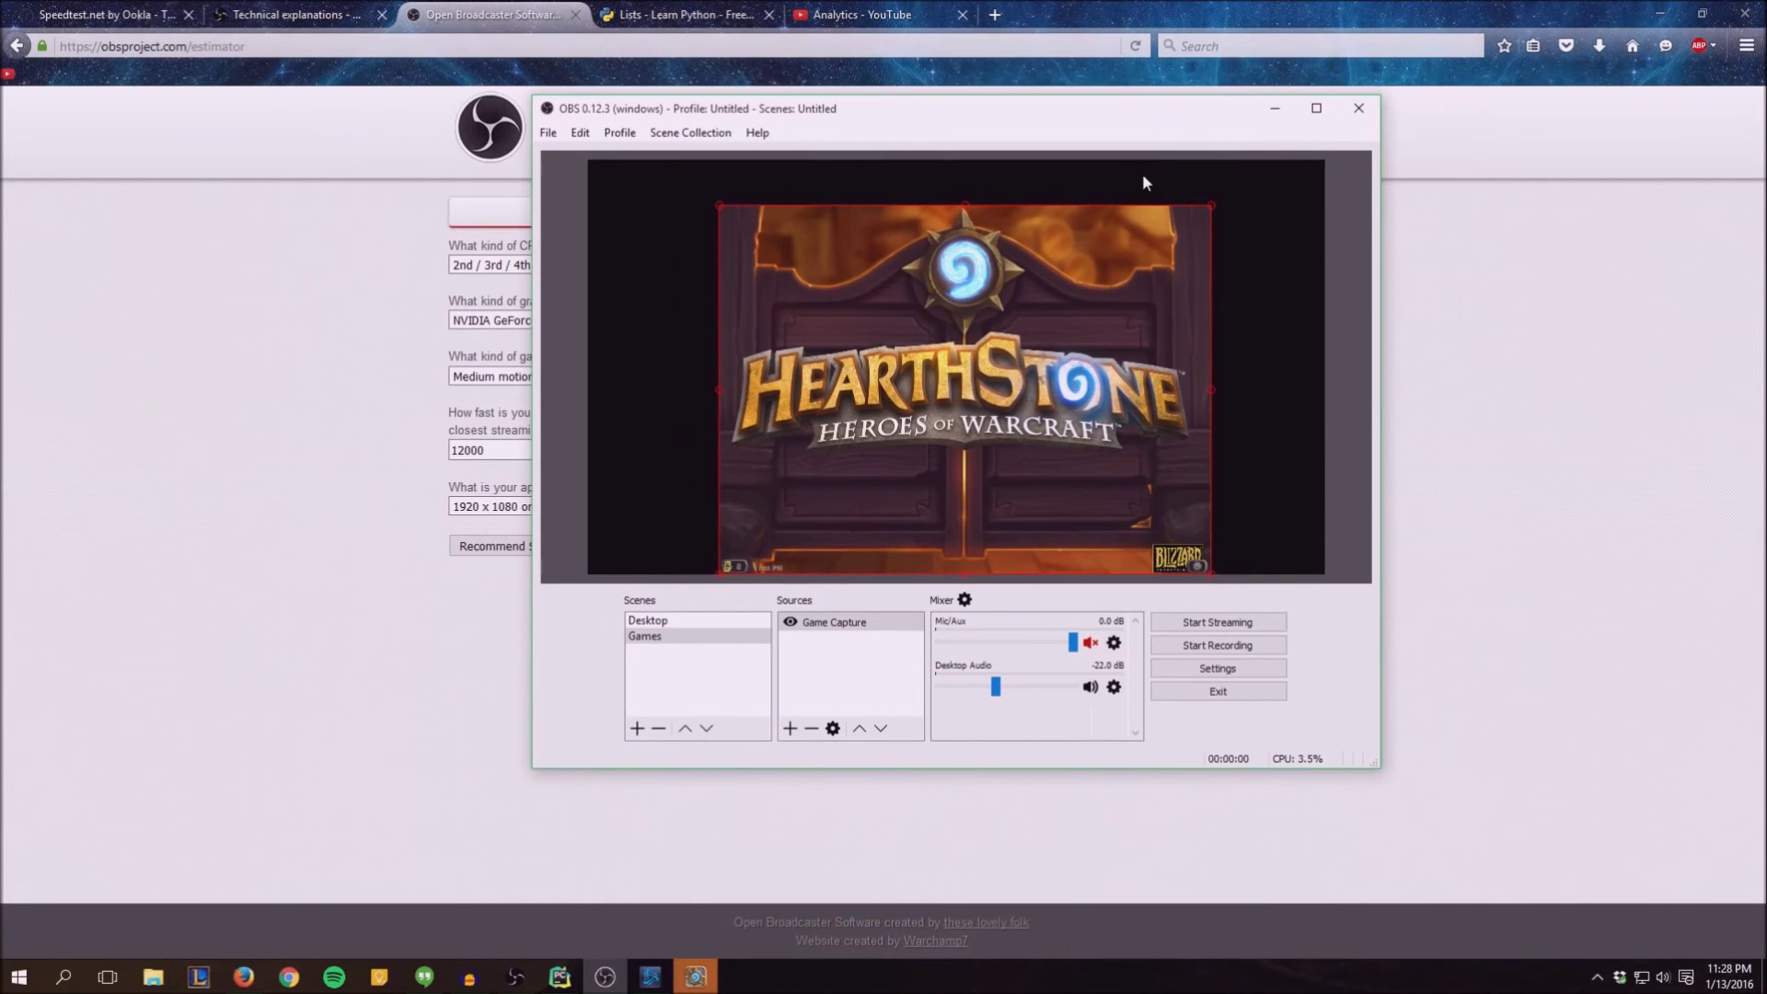
{"action": "left_click_drag", "start_coordinate": [1108, 114], "coordinate": [1067, 94]}
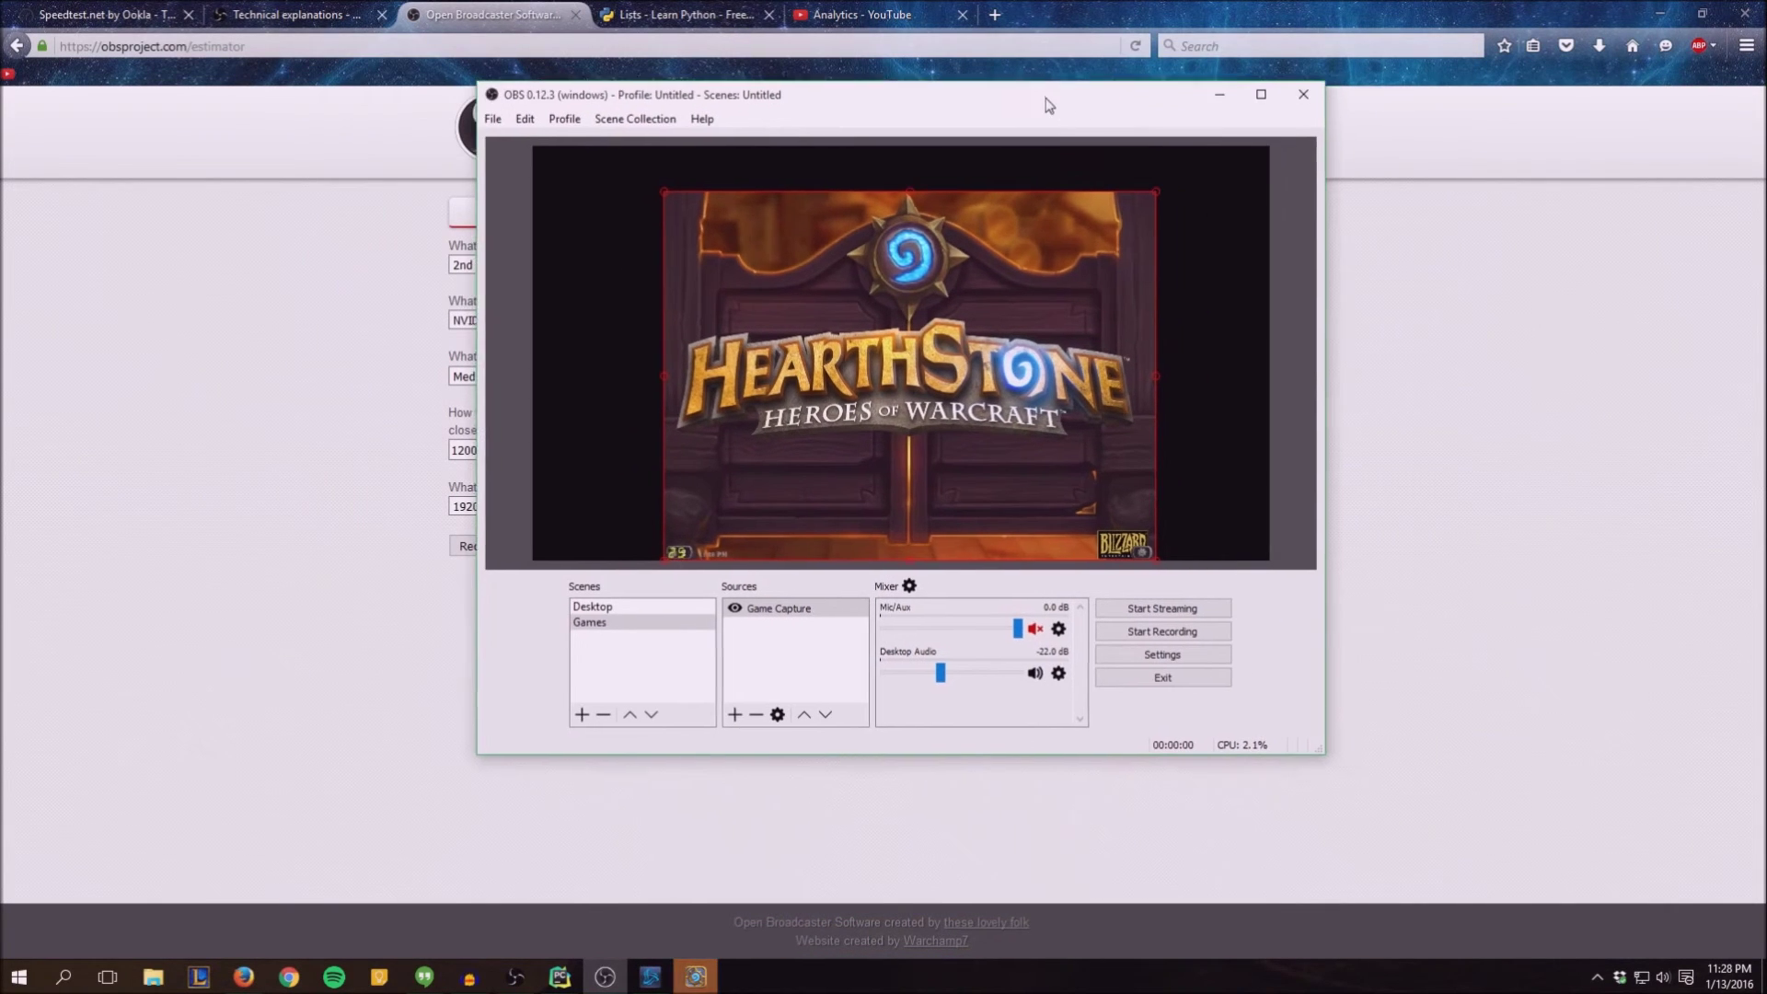
Move the game capture to the preview's top-left and shrink it from its right edge.
{"action": "left_click_drag", "start_coordinate": [770, 431], "coordinate": [664, 390]}
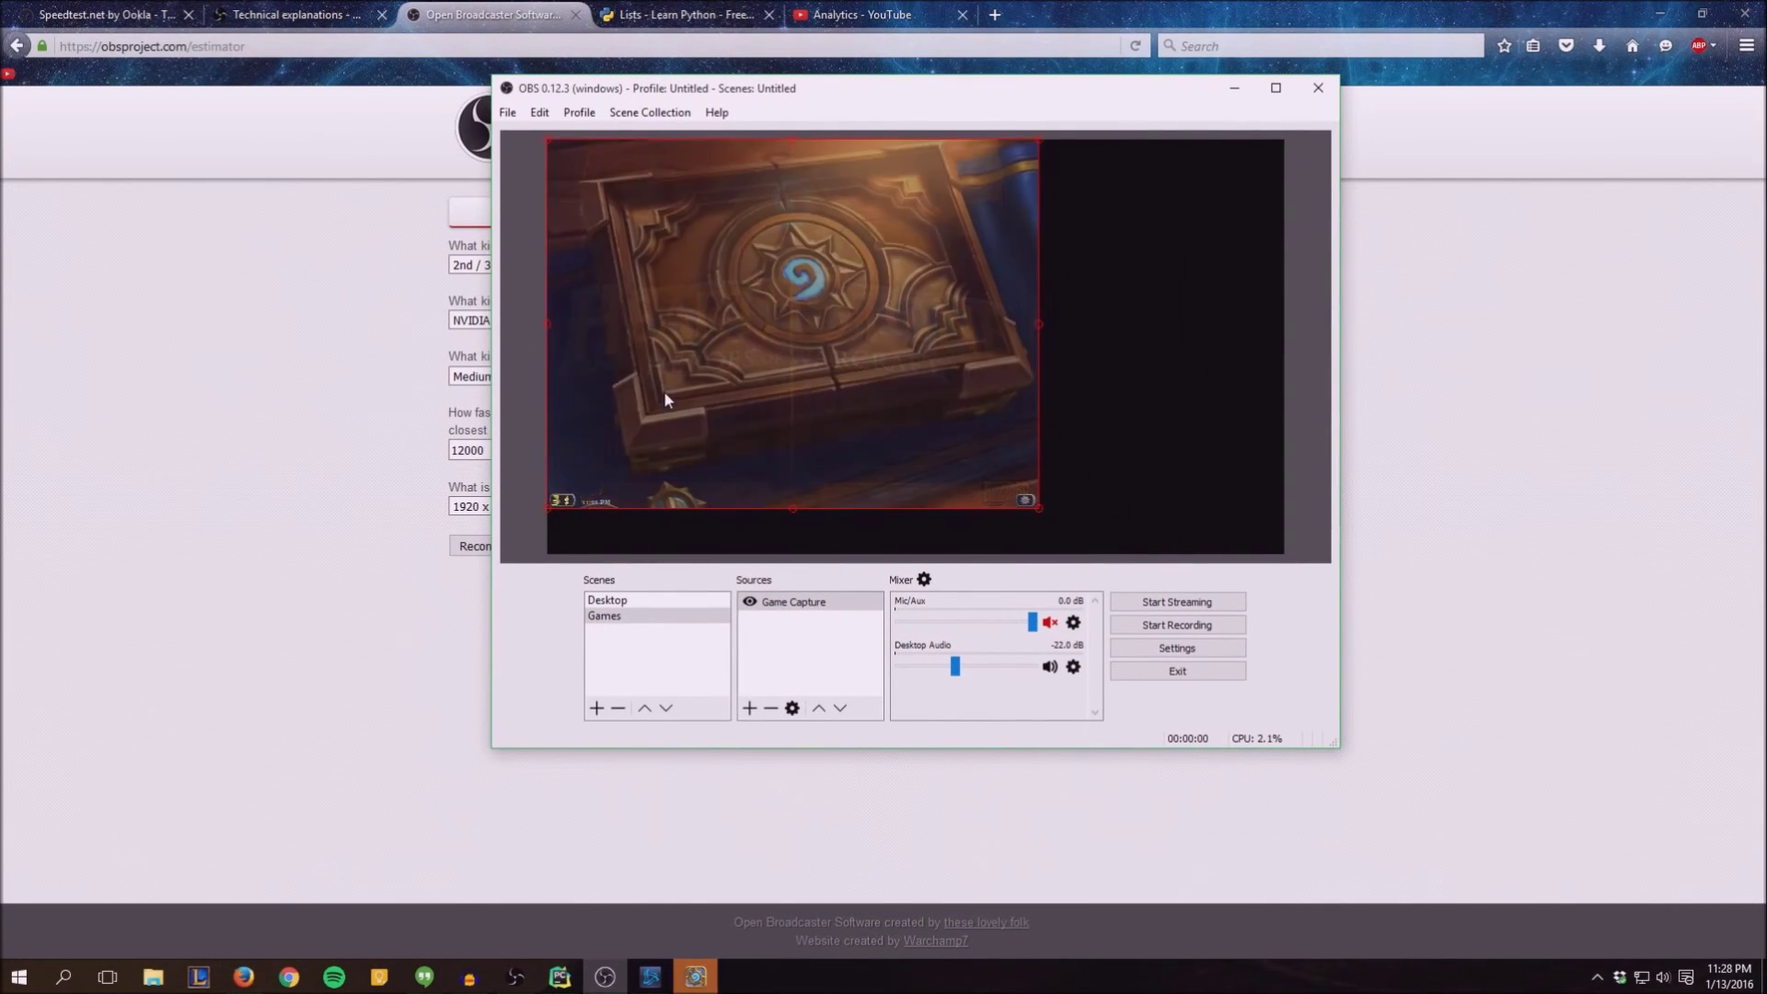
{"action": "left_click_drag", "start_coordinate": [1038, 330], "coordinate": [886, 341]}
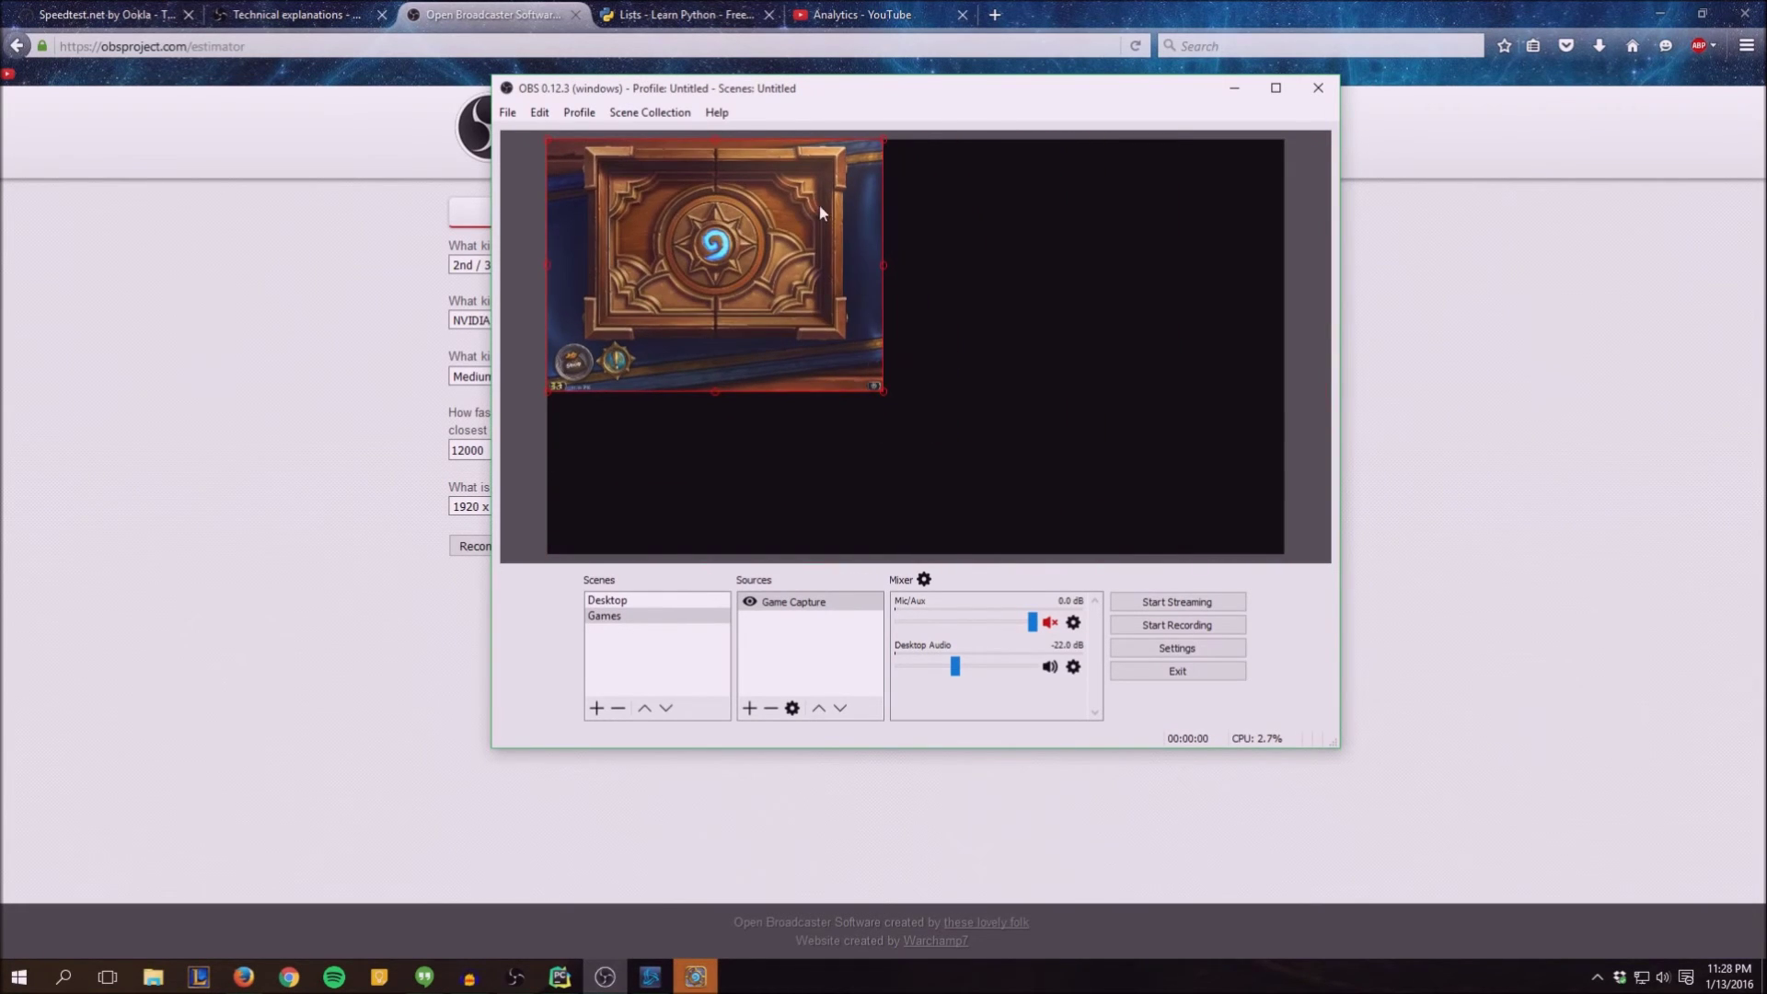
{"action": "right_click", "coordinate": [731, 284]}
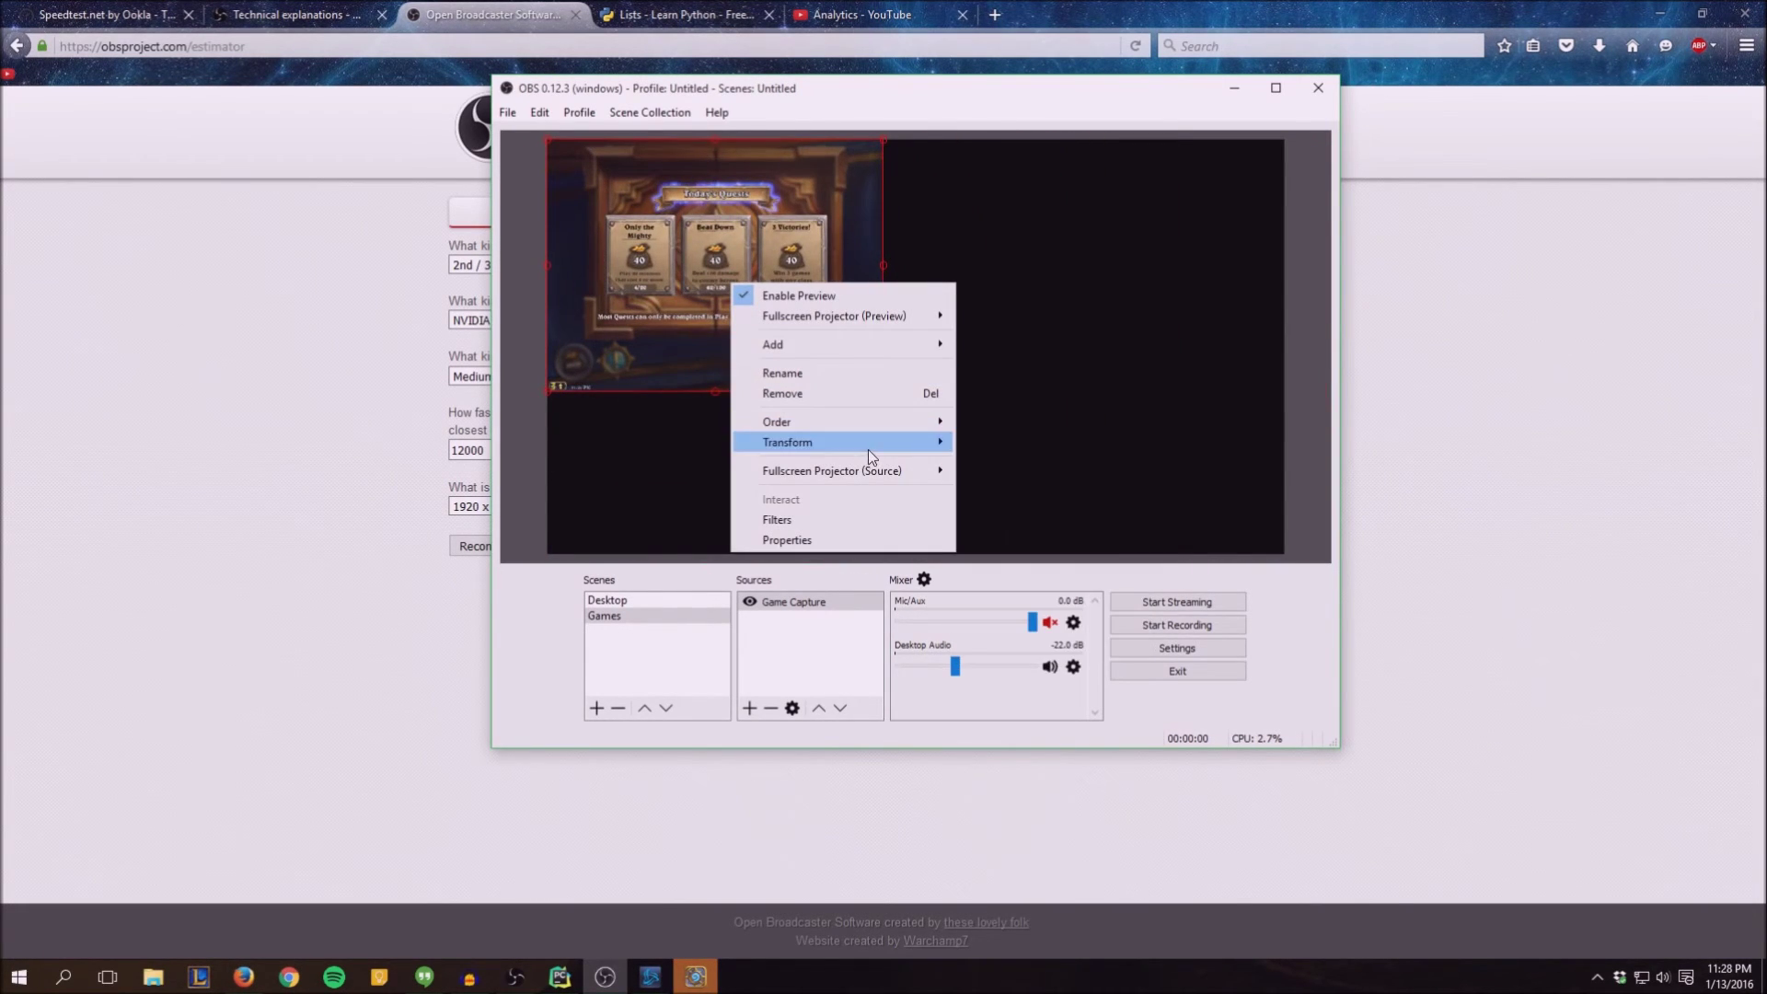
Fit the game capture to screen via Transform, maximize OBS and shift the capture left.
{"action": "mouse_move", "coordinate": [888, 447]}
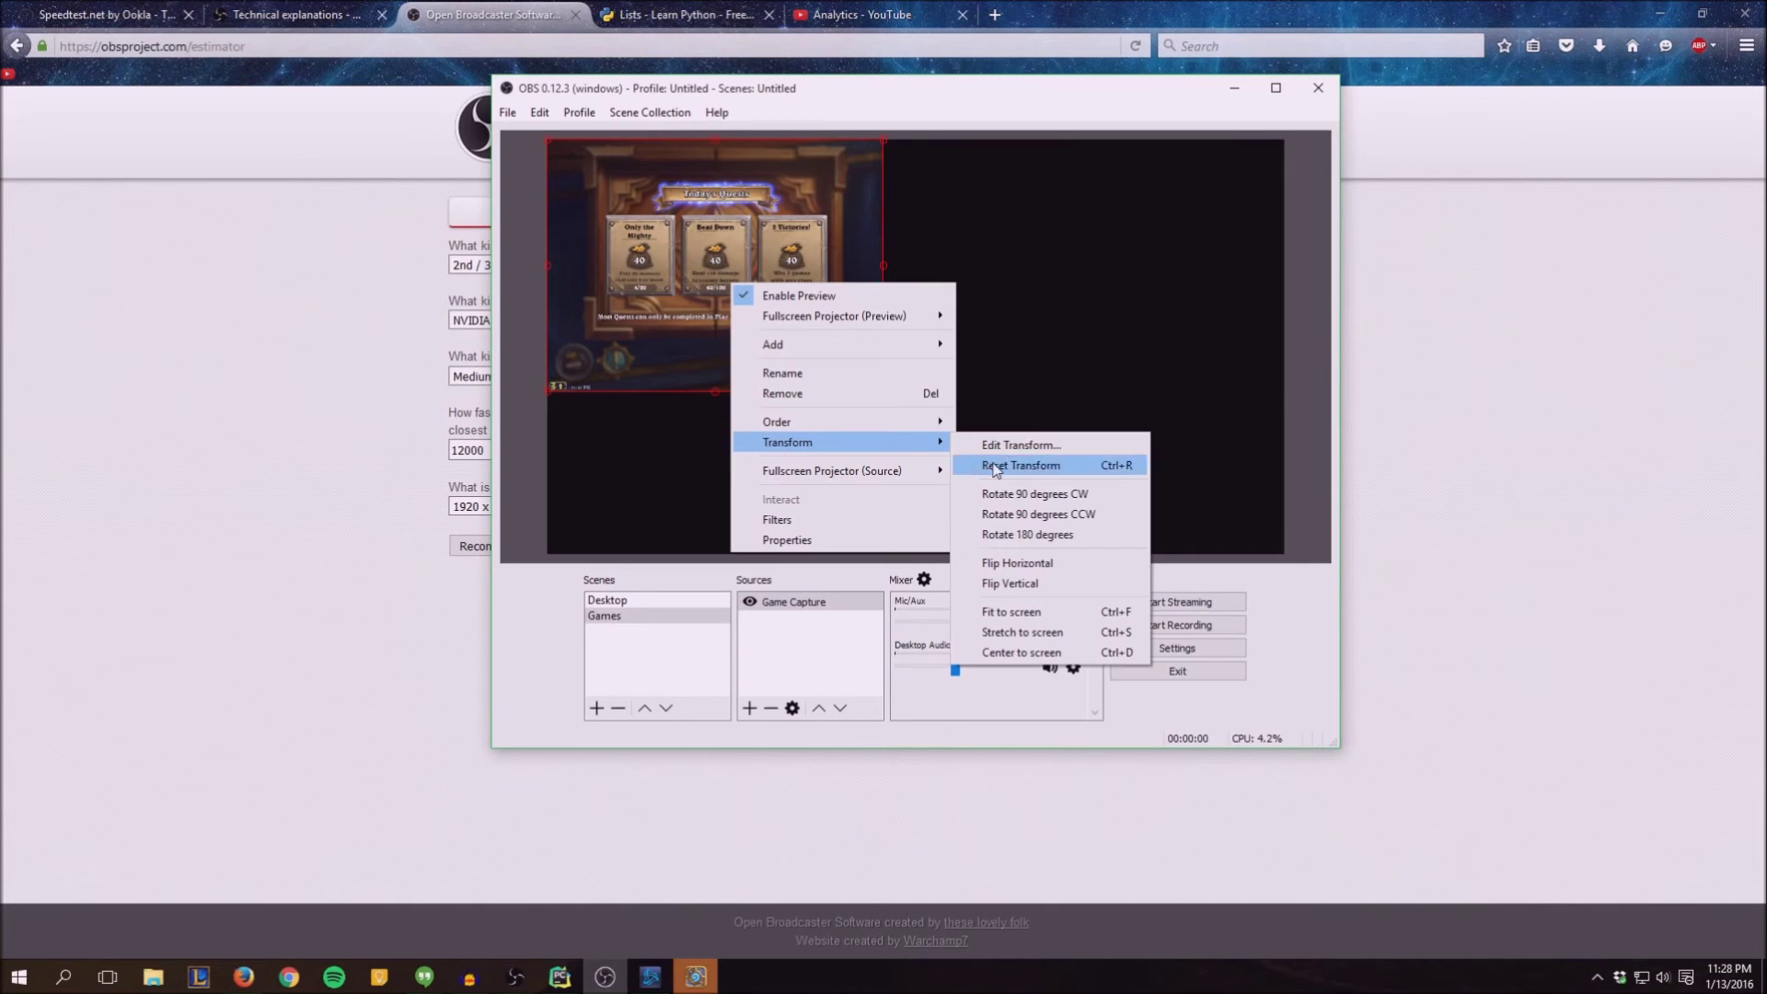
{"action": "left_click", "coordinate": [1075, 619]}
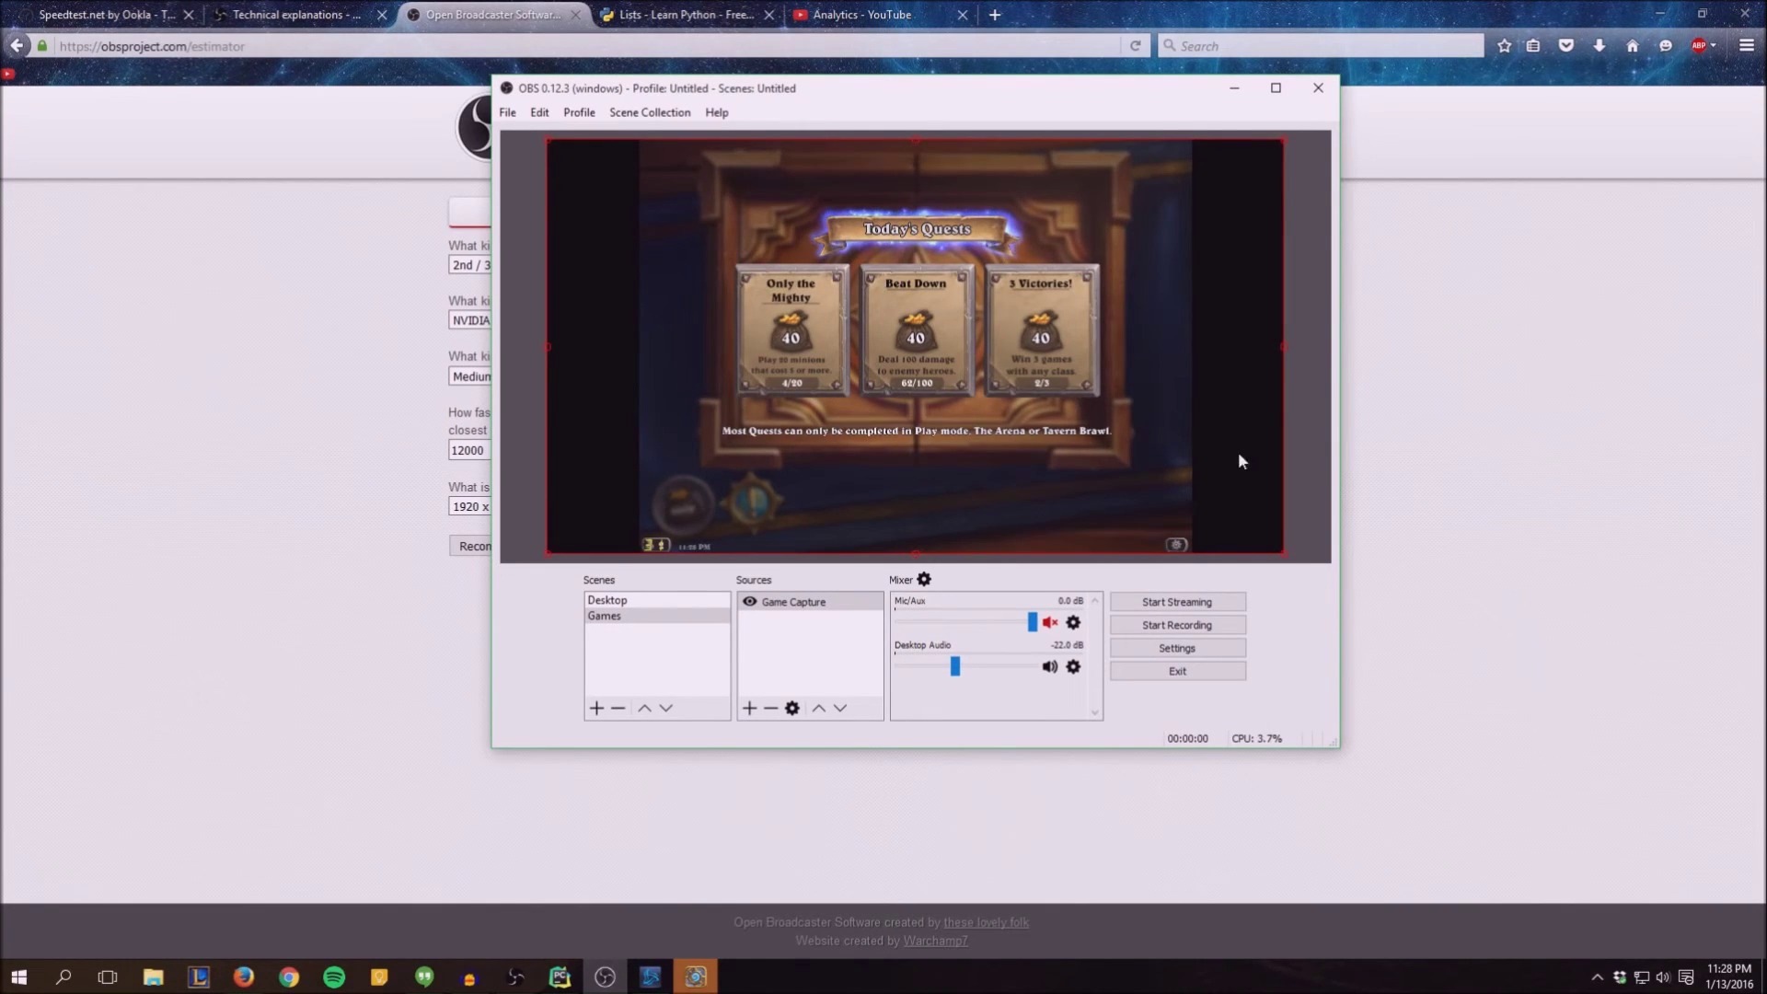
{"action": "left_click", "coordinate": [1275, 88]}
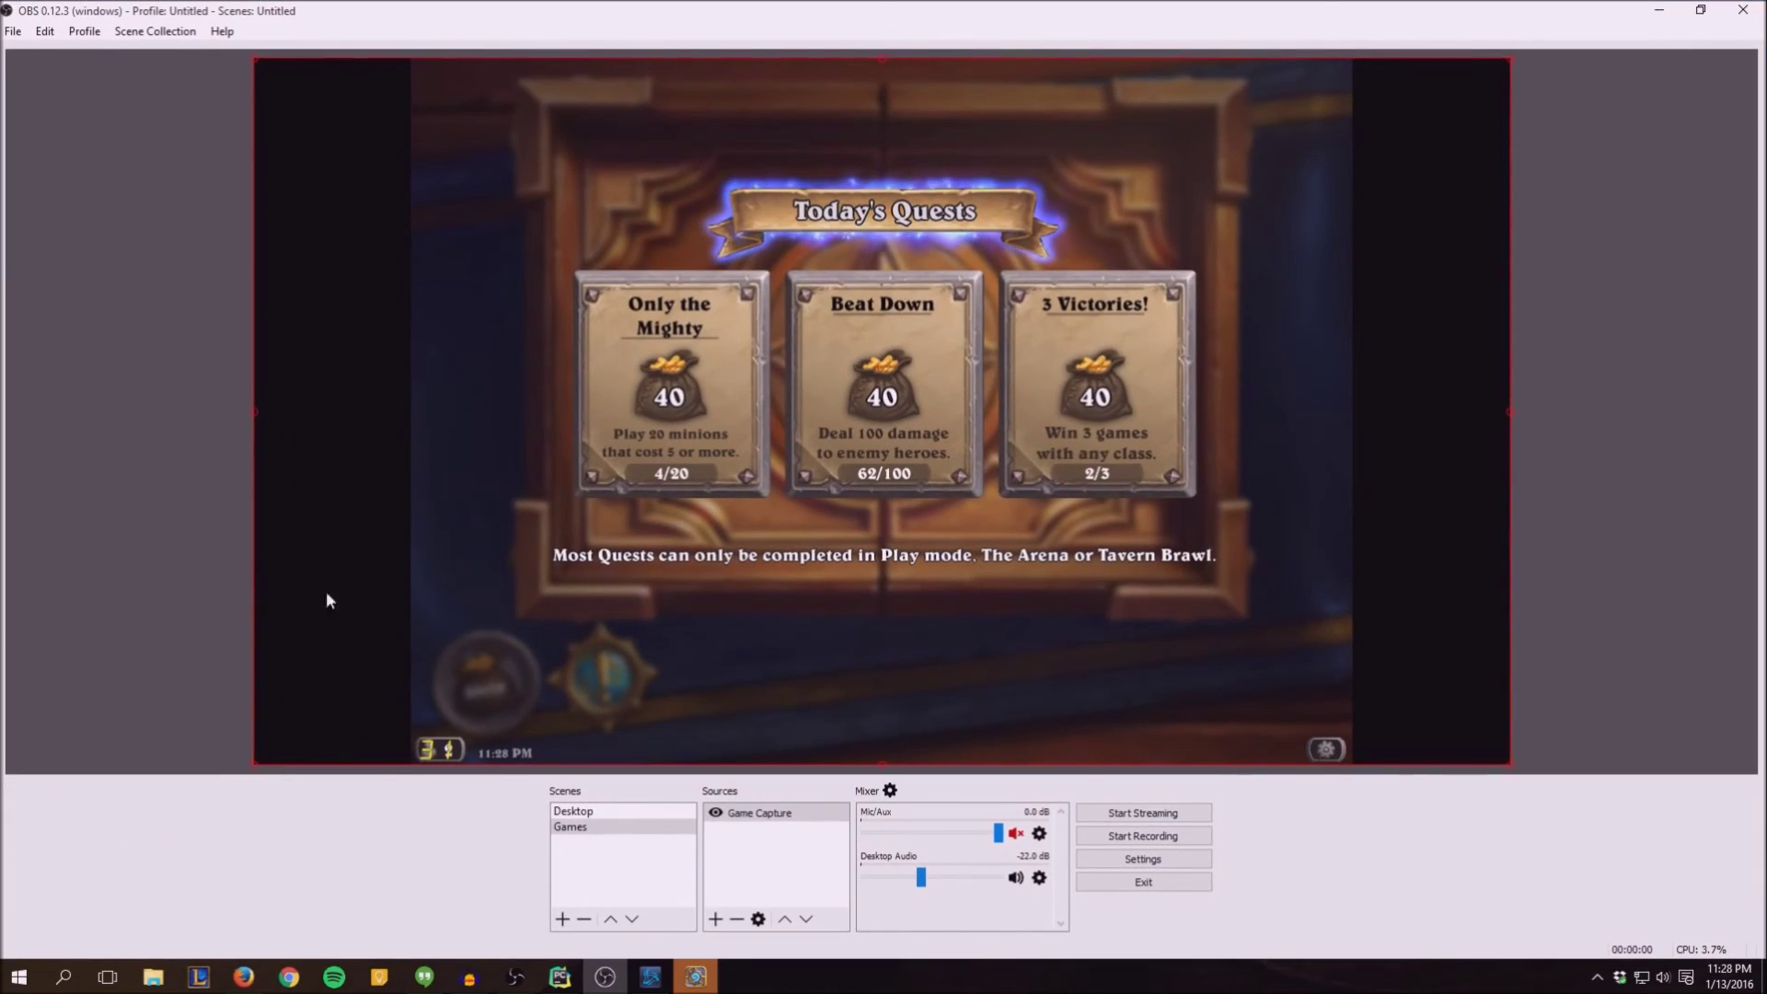
{"action": "left_click_drag", "start_coordinate": [1100, 441], "coordinate": [946, 442]}
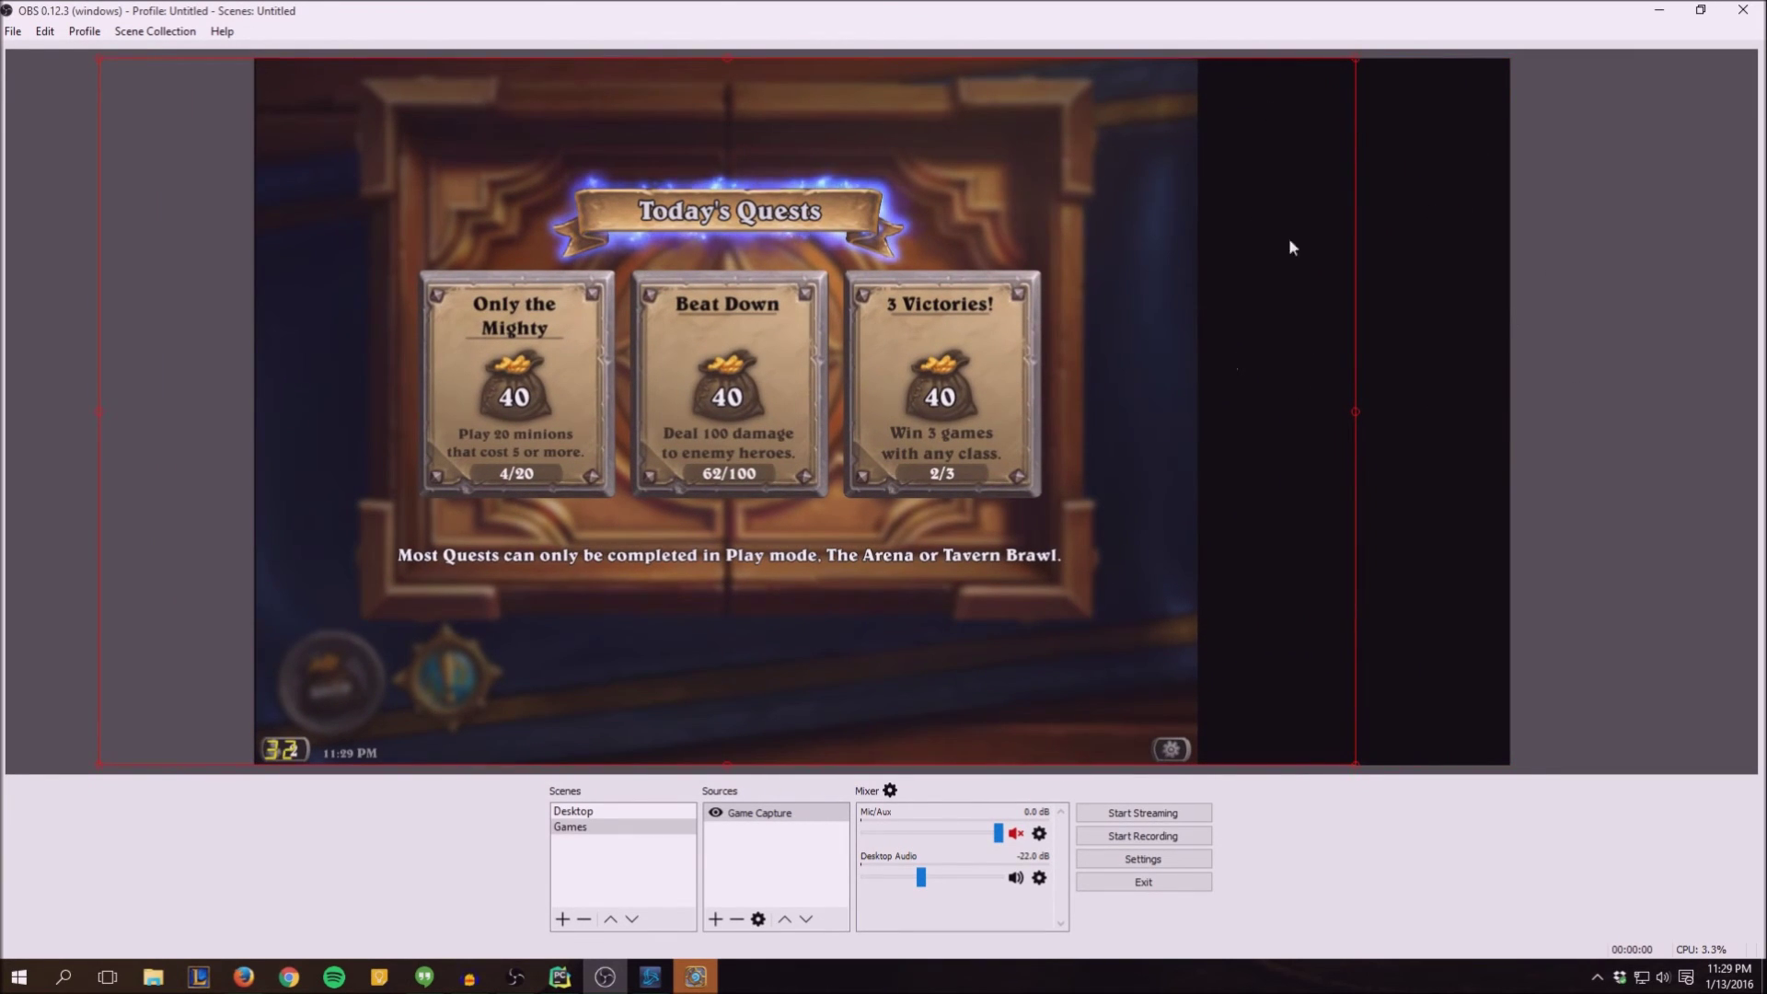
Apply Transform > Stretch to screen so the game capture fills the whole canvas.
{"action": "right_click", "coordinate": [798, 811]}
{"action": "right_click", "coordinate": [719, 440]}
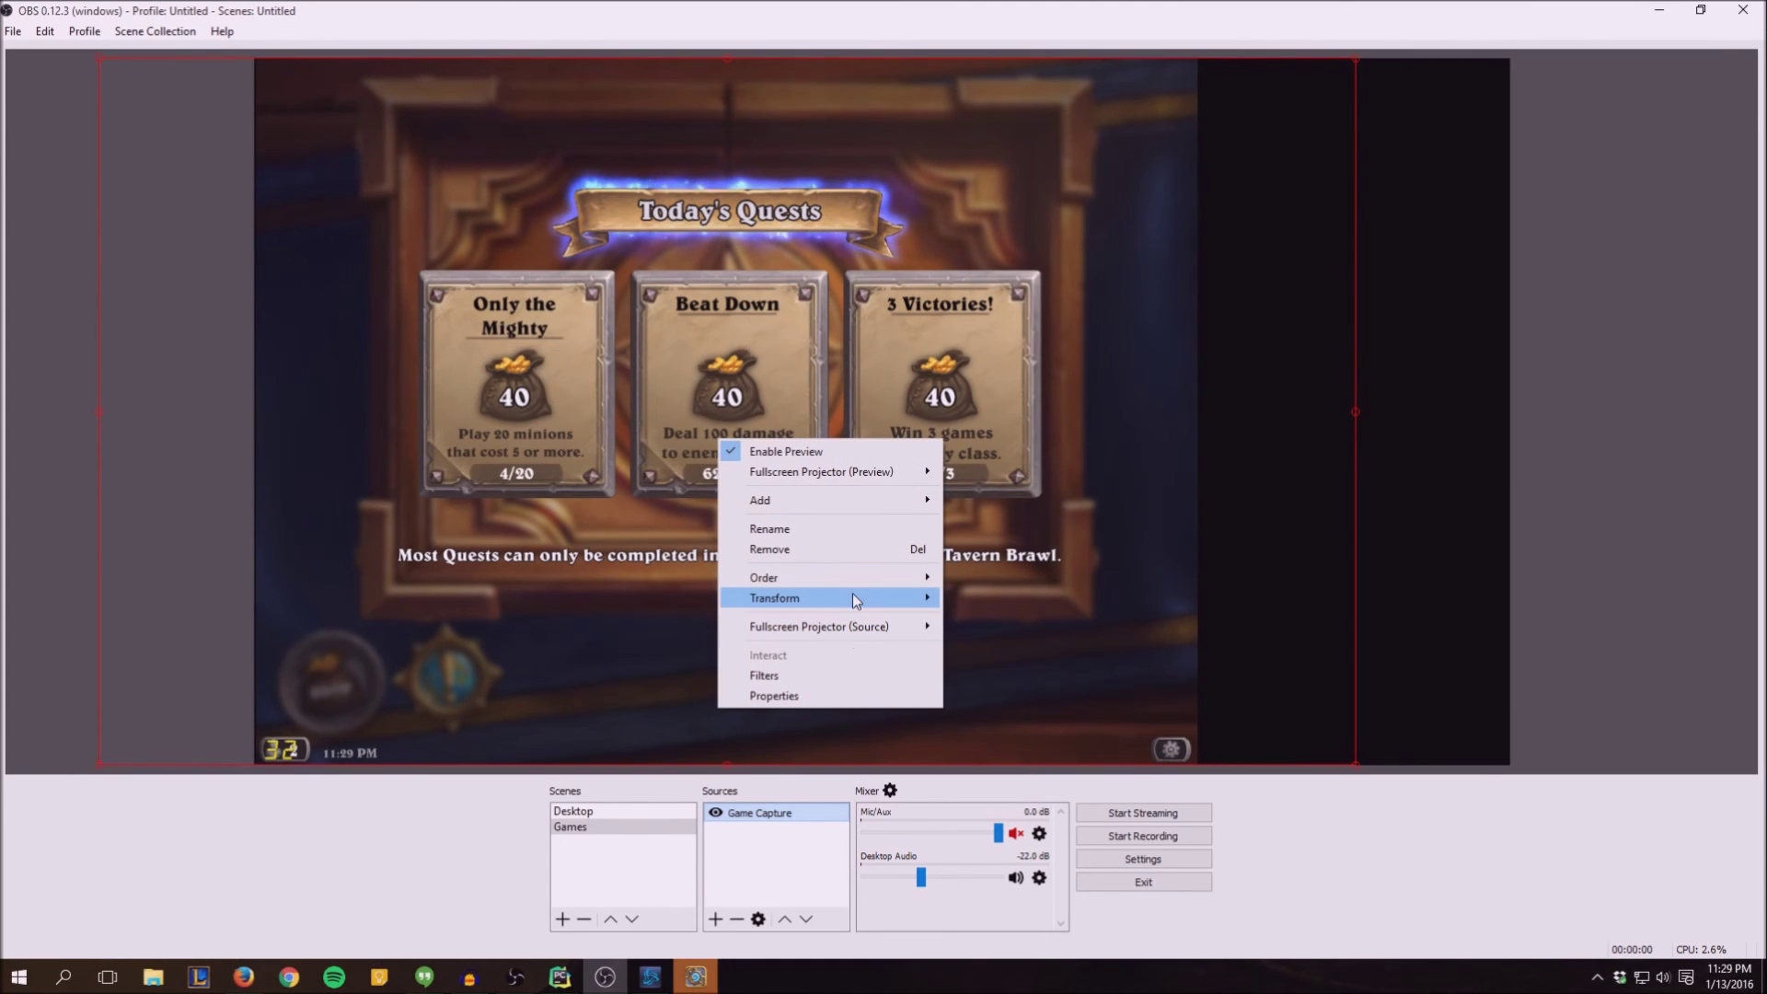
{"action": "mouse_move", "coordinate": [852, 594]}
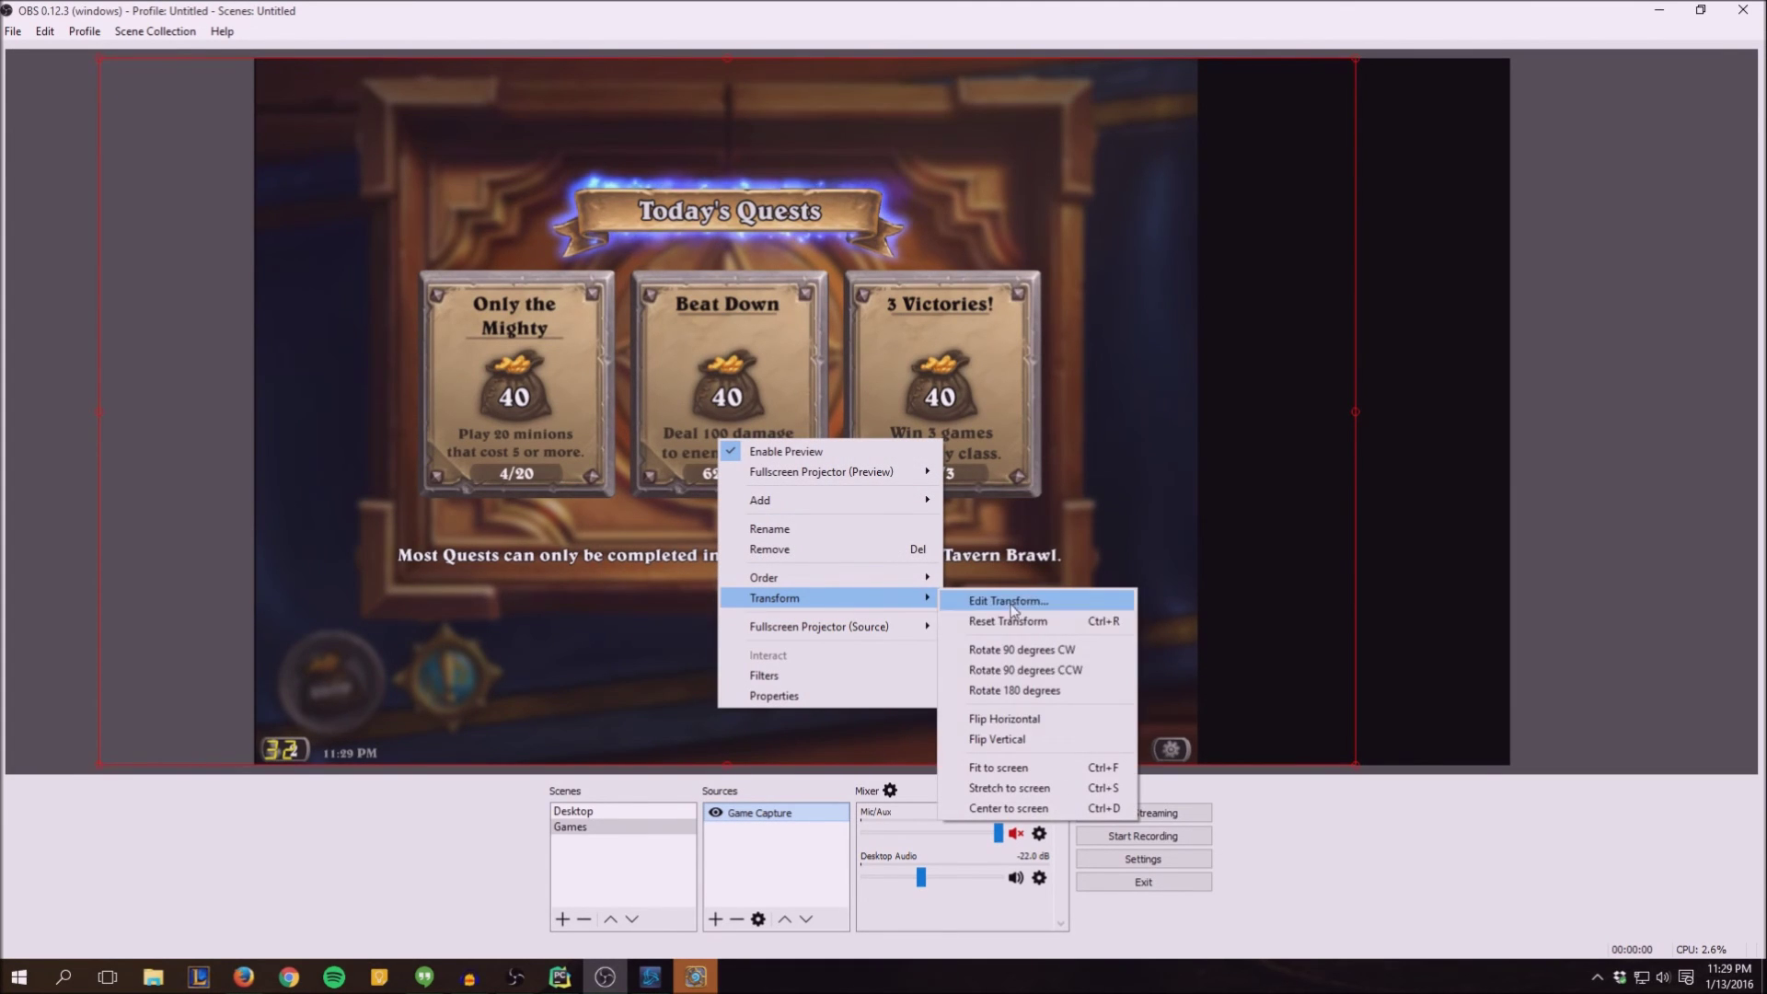
{"action": "left_click", "coordinate": [1038, 795]}
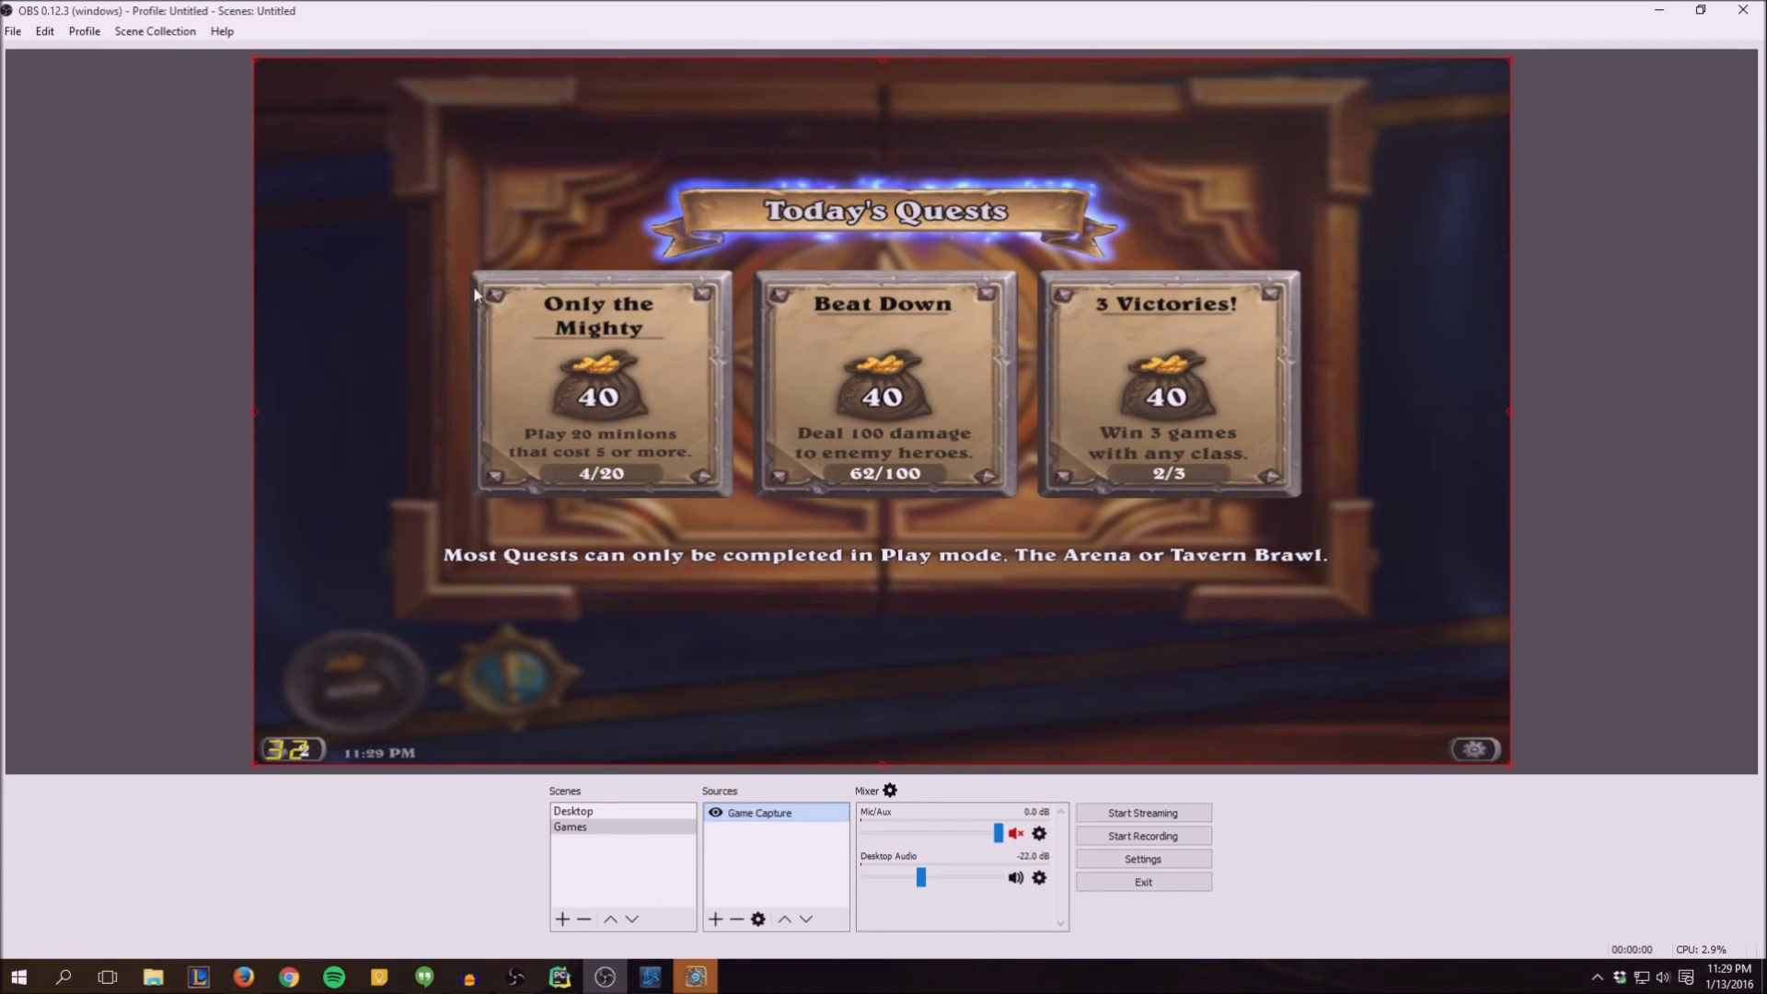